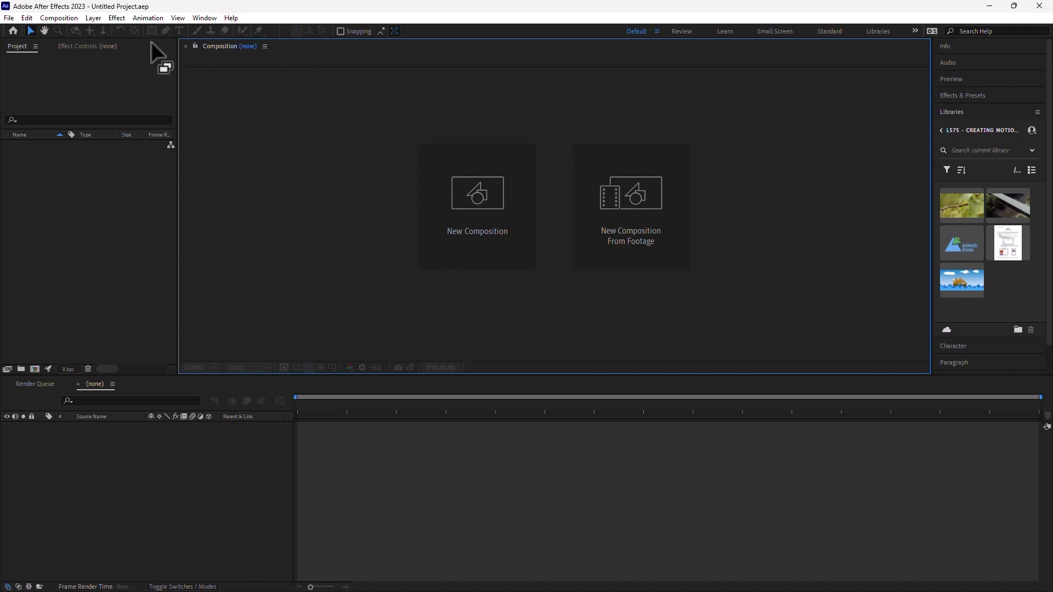
- Dock the Effect Controls panel beside the project panel, widening the project panel
click(82, 47)
drag(82, 46, 400, 100)
drag(177, 153, 367, 175)
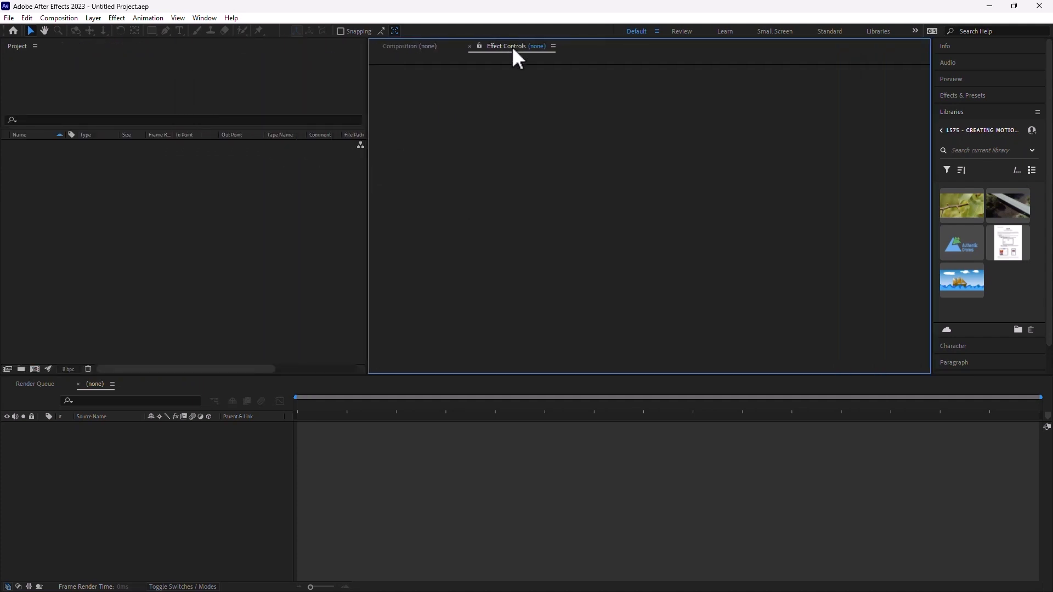
drag(512, 46, 240, 218)
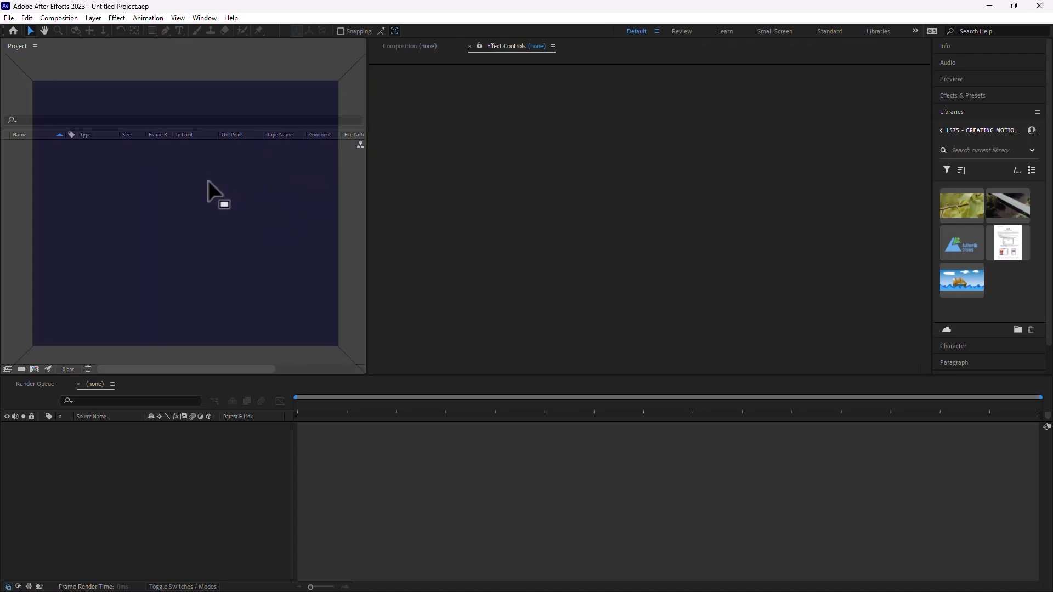
drag(208, 181, 208, 181)
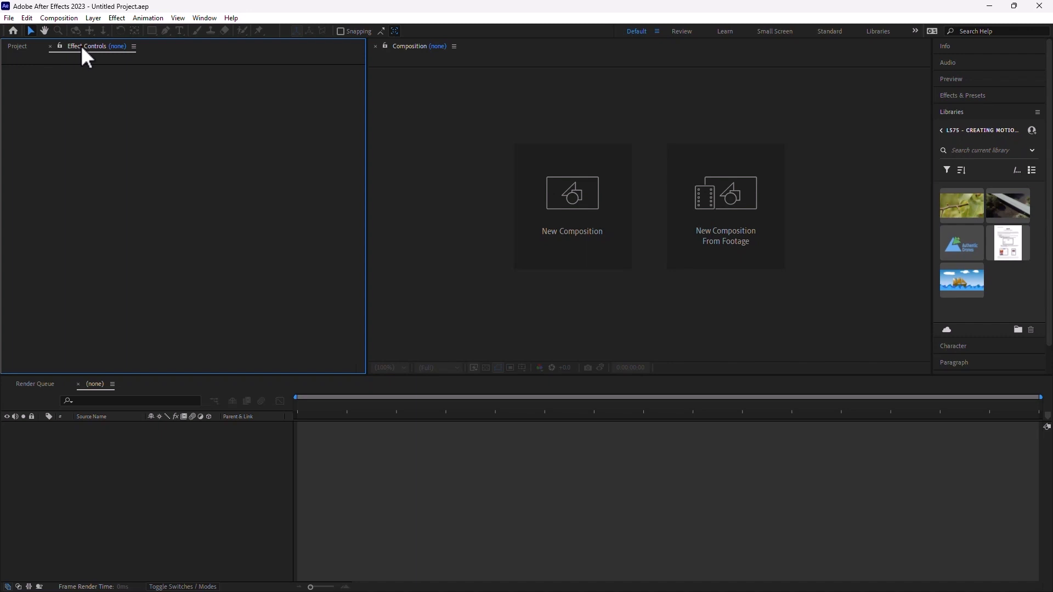
- Float the Effect Controls panel, re-dock it by the composition, and open Composition Settings with Ctrl+N
drag(83, 48, 357, 187)
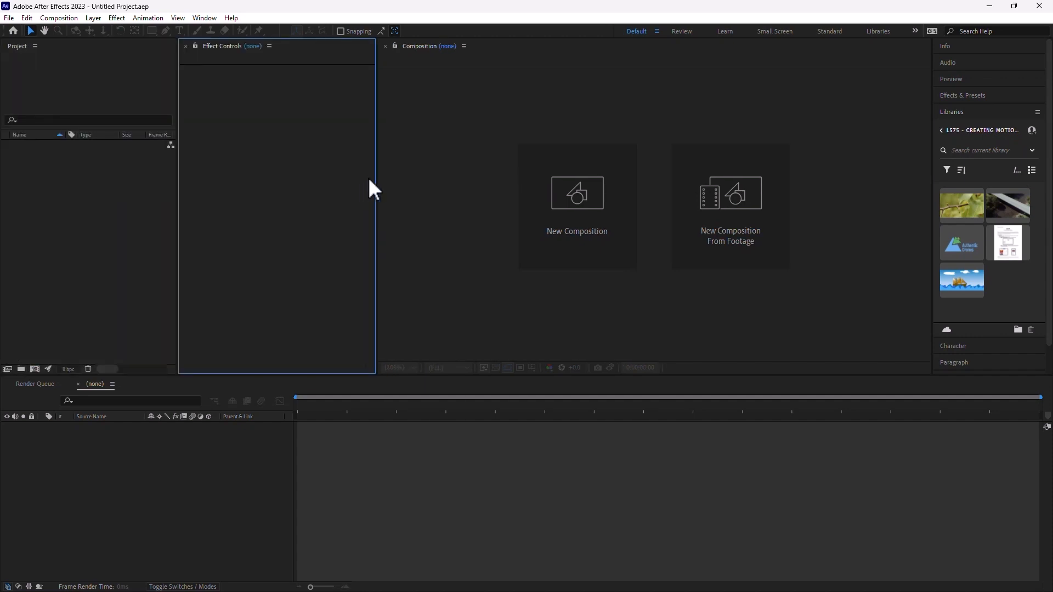
drag(208, 44, 651, 170)
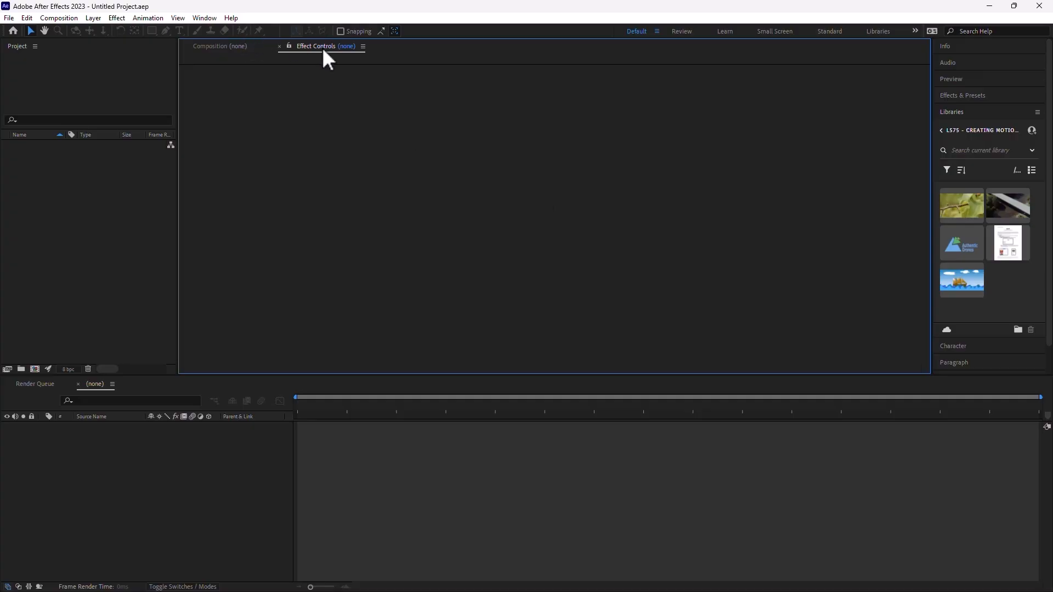
drag(323, 48, 376, 124)
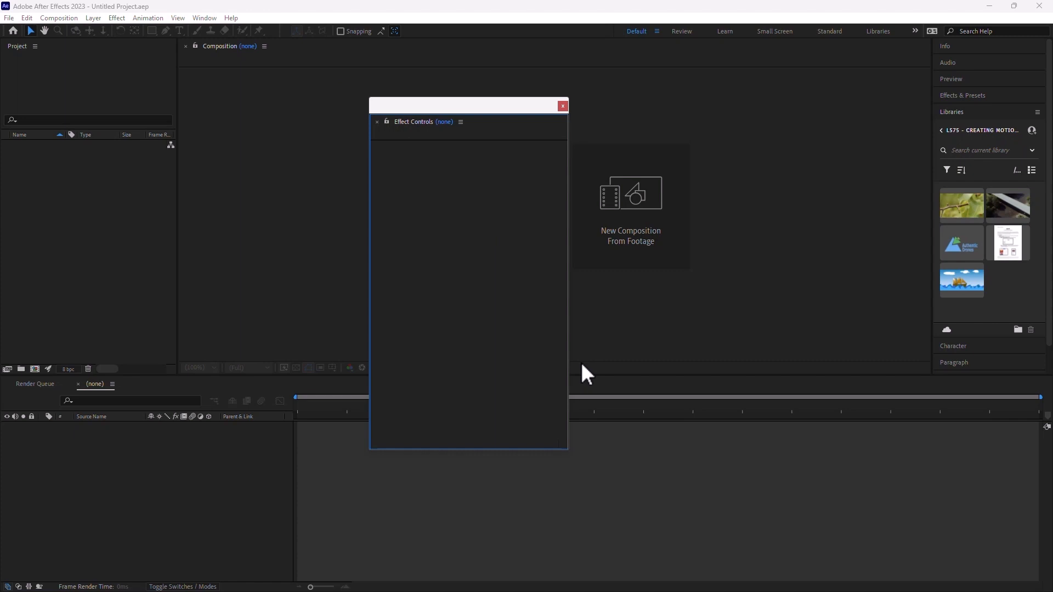
drag(414, 125, 312, 100)
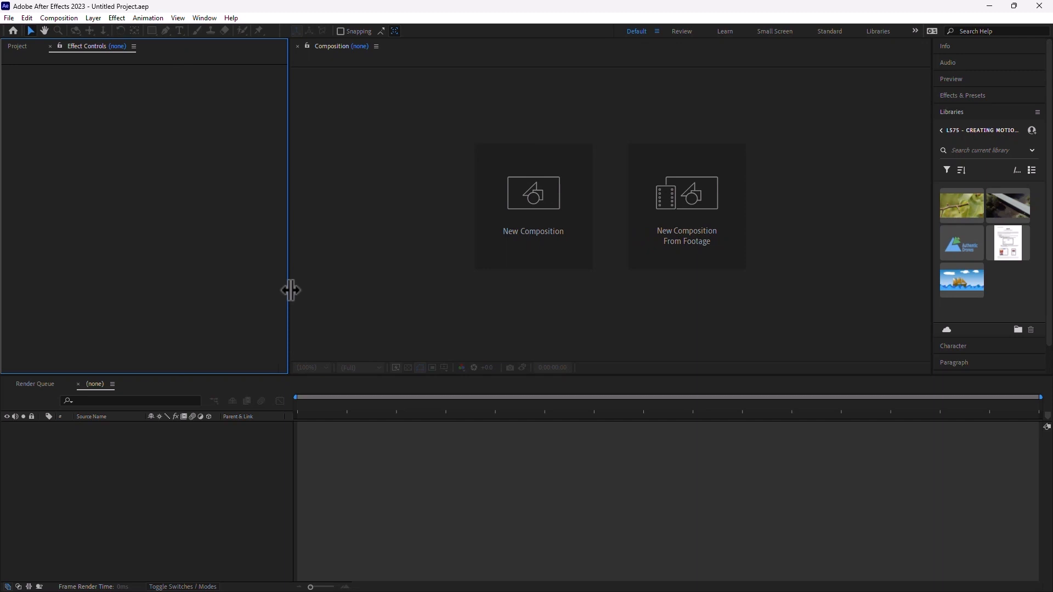
key(ctrl+n)
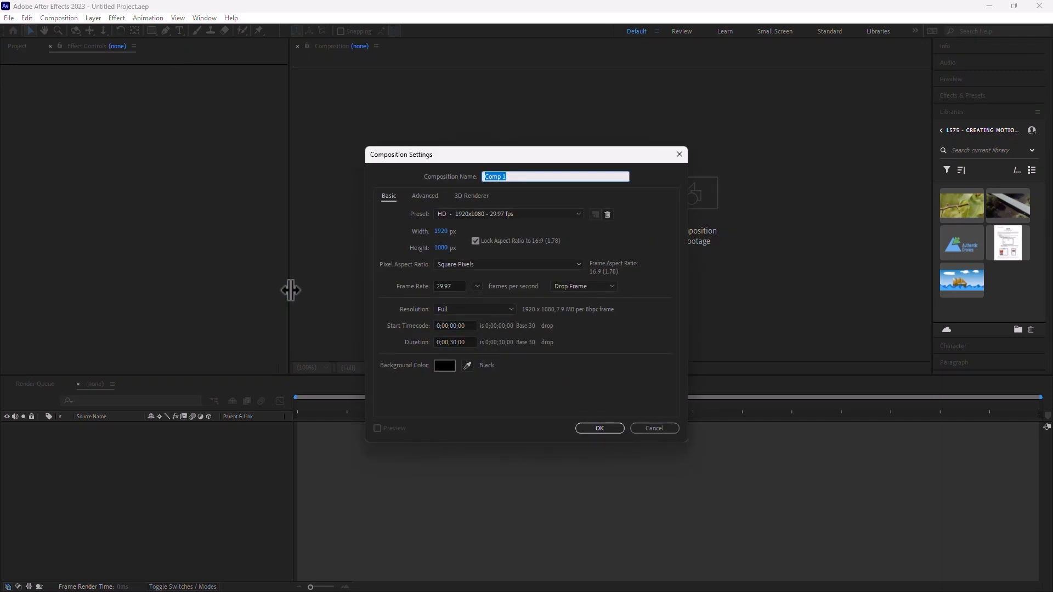
- Create Comp 1 with default settings and add a 1920×1080 royal blue (1D62D5) solid
key(Return)
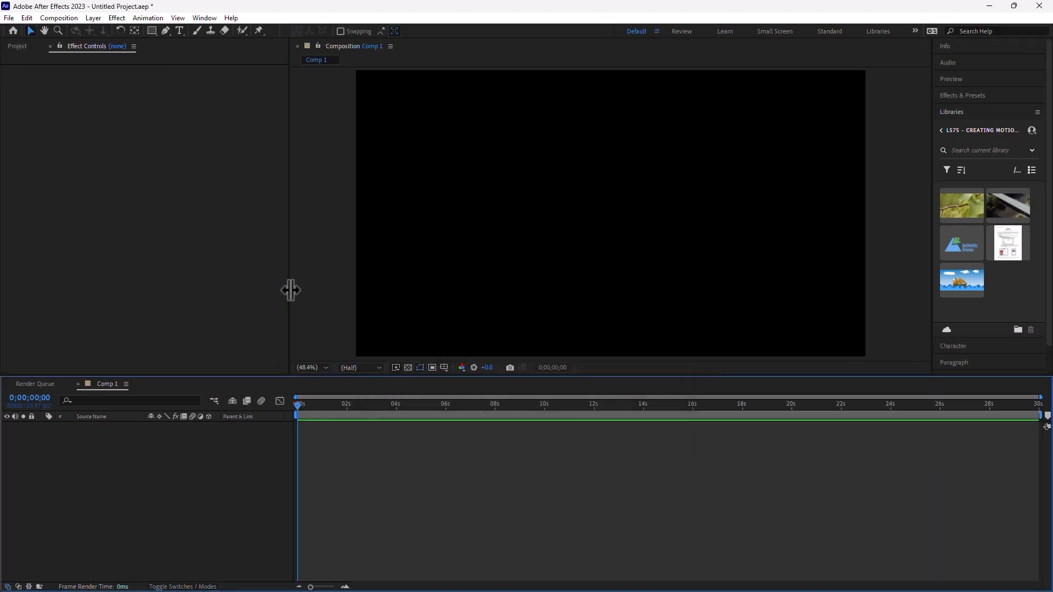
key(ctrl+y)
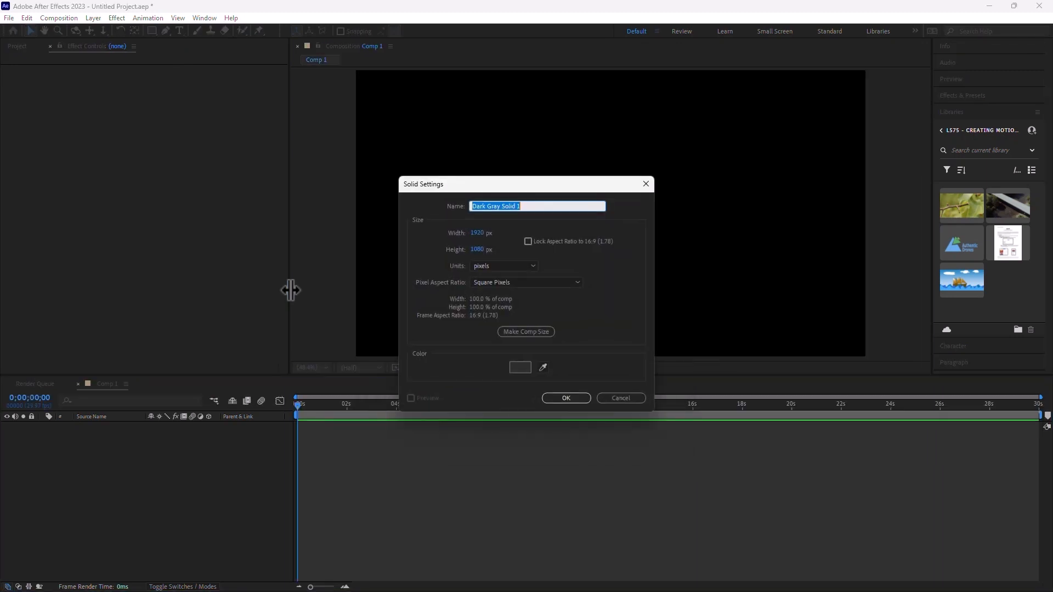
click(530, 368)
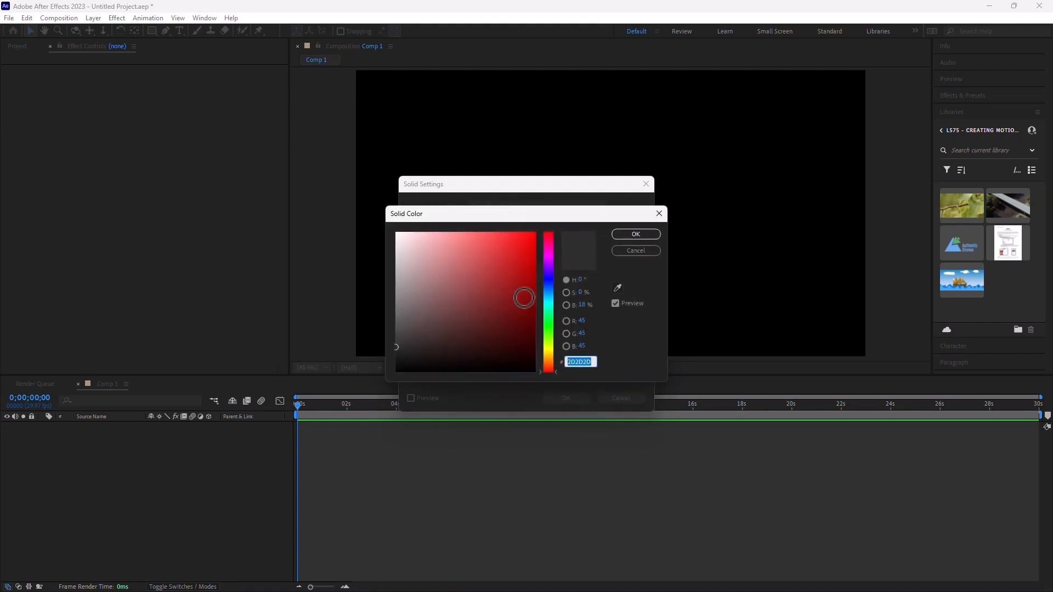
click(548, 287)
click(521, 267)
click(515, 255)
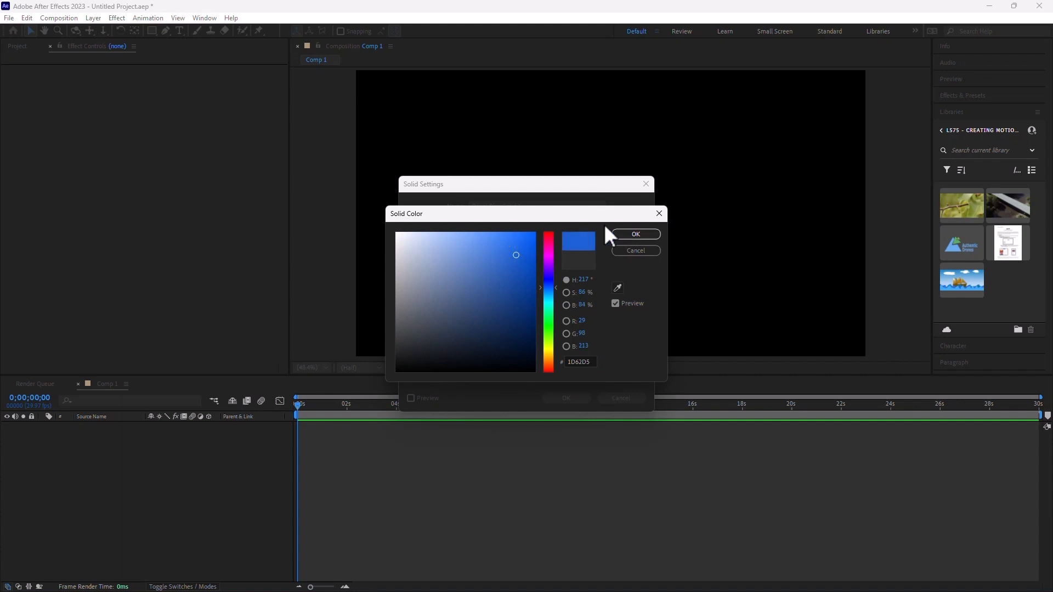
click(631, 235)
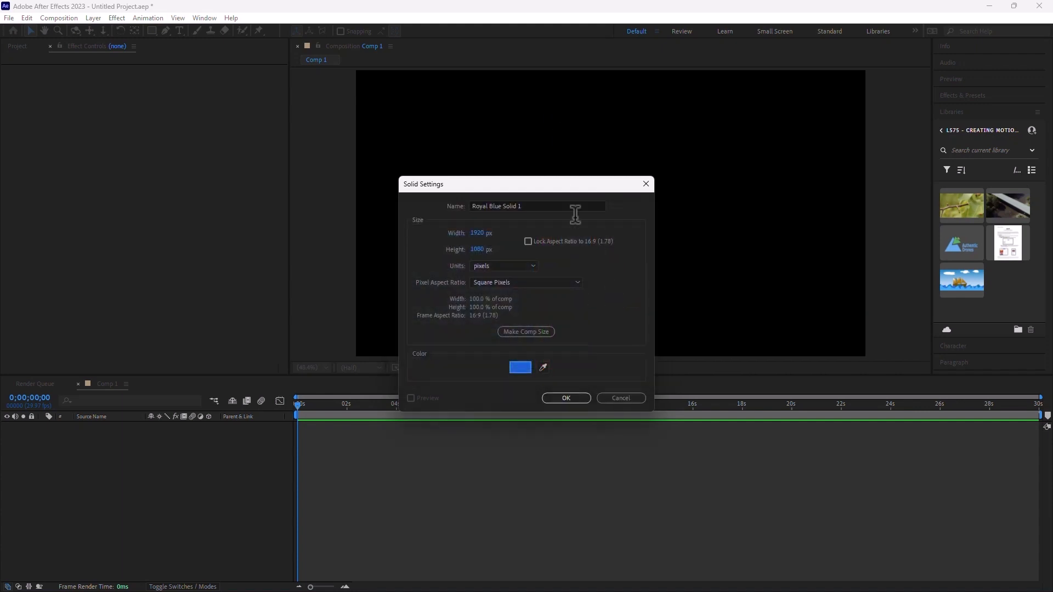
click(571, 397)
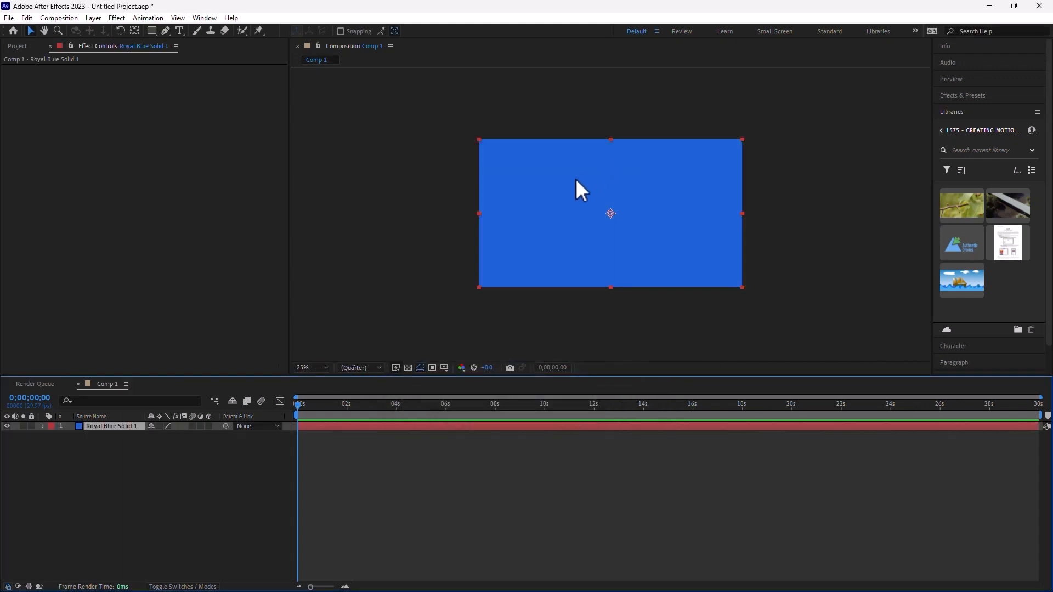
key(period)
- Draw a rectangle mask on the blue solid and keyframe its Mask Path at 0s
click(150, 32)
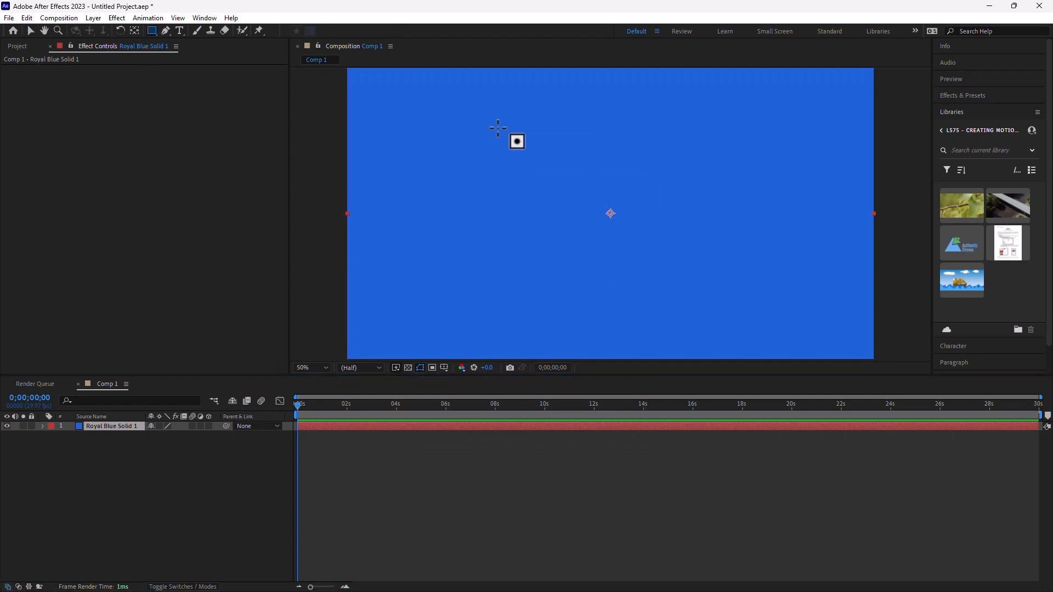
drag(496, 127, 742, 270)
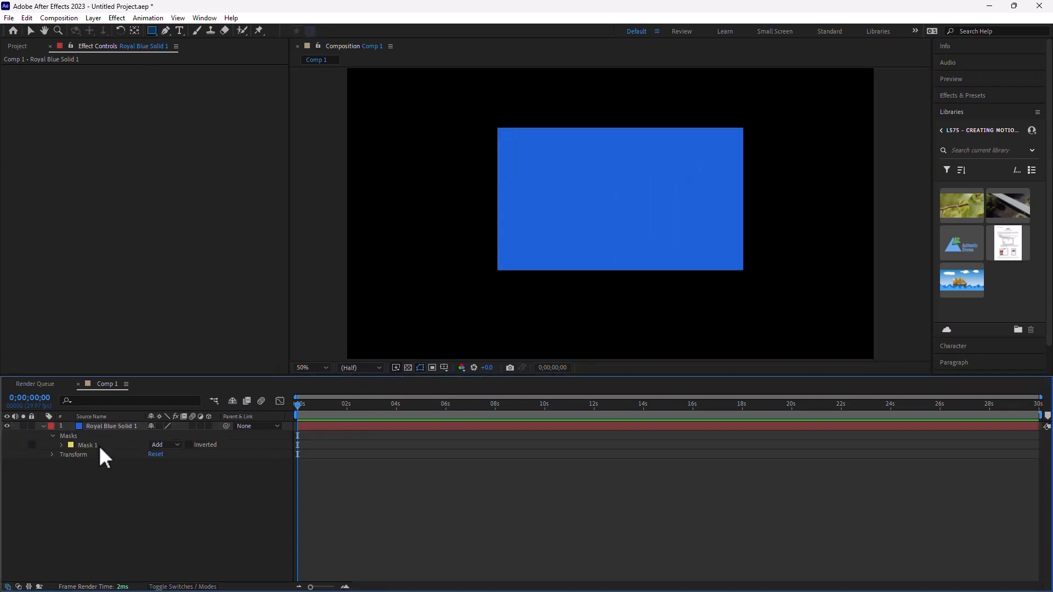
click(102, 426)
key(m)
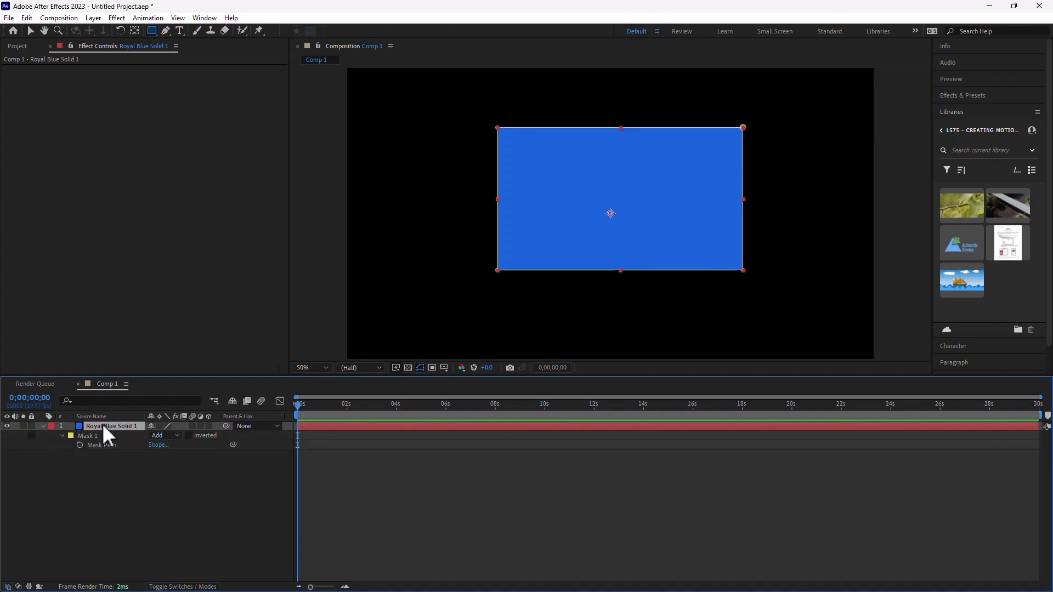
click(81, 444)
click(389, 407)
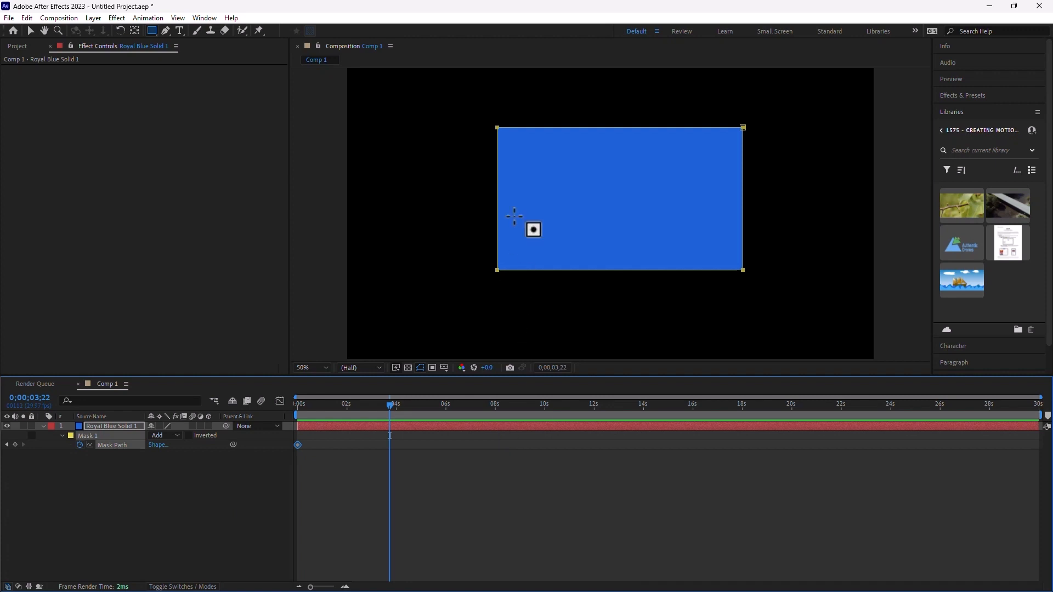
- At 0;00;03;22, drag the mask vertices into a slanted four-sided shape
click(31, 31)
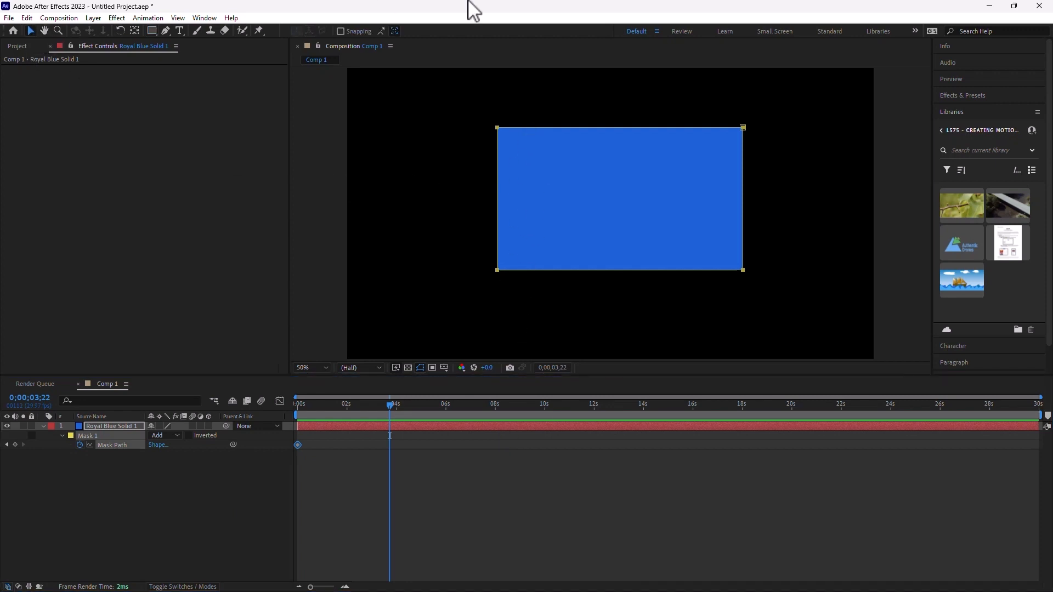
drag(610, 125, 604, 154)
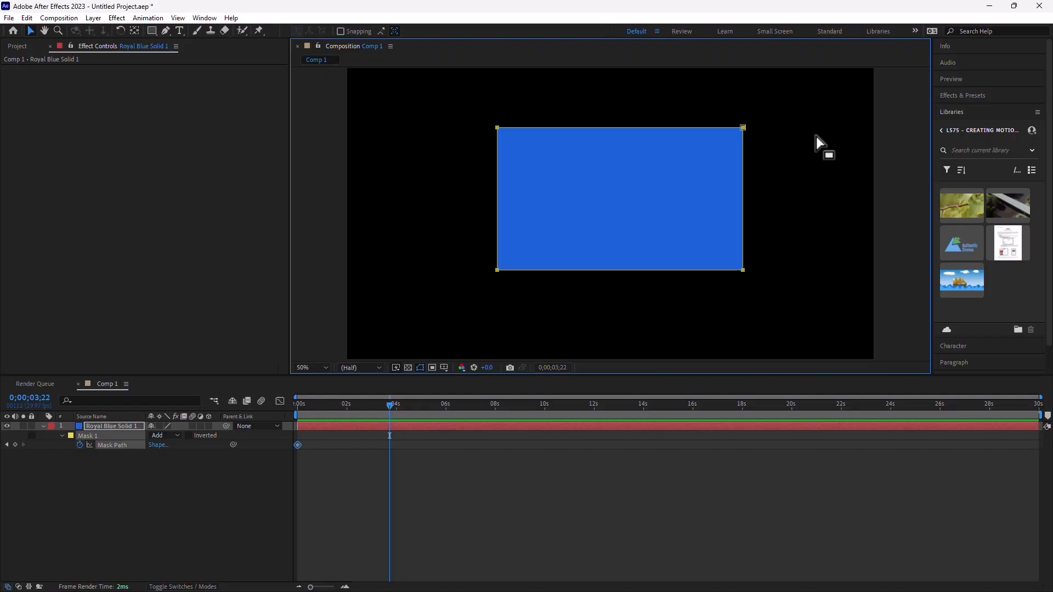
click(803, 154)
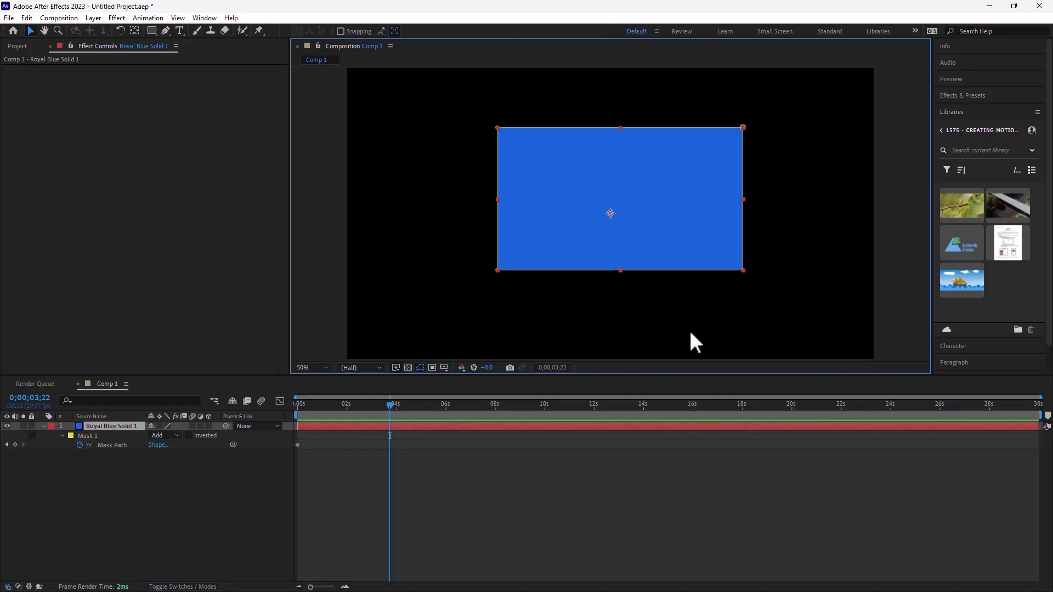
drag(496, 127, 609, 185)
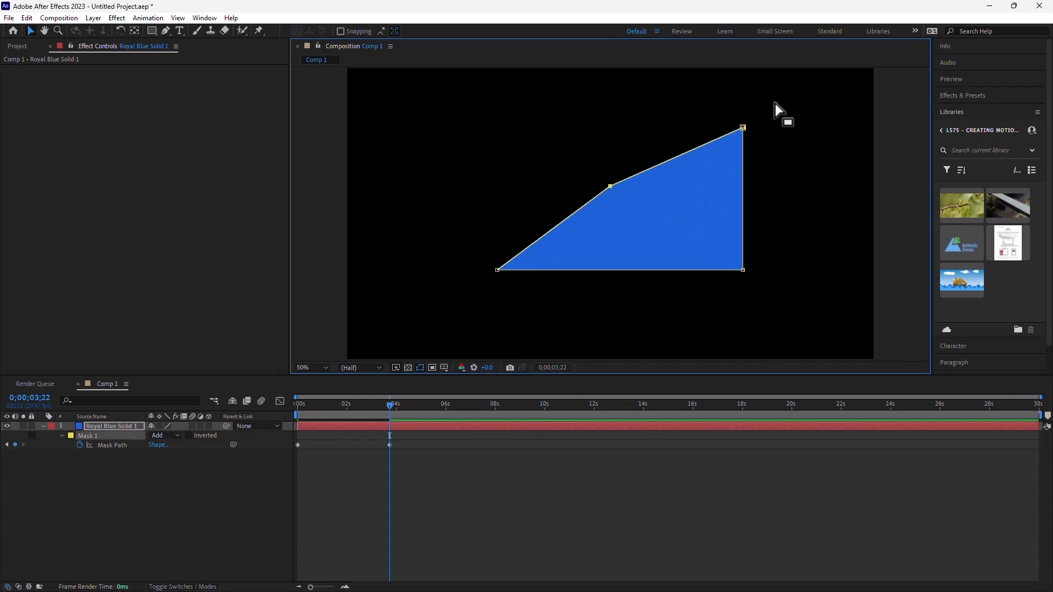
drag(779, 97, 621, 192)
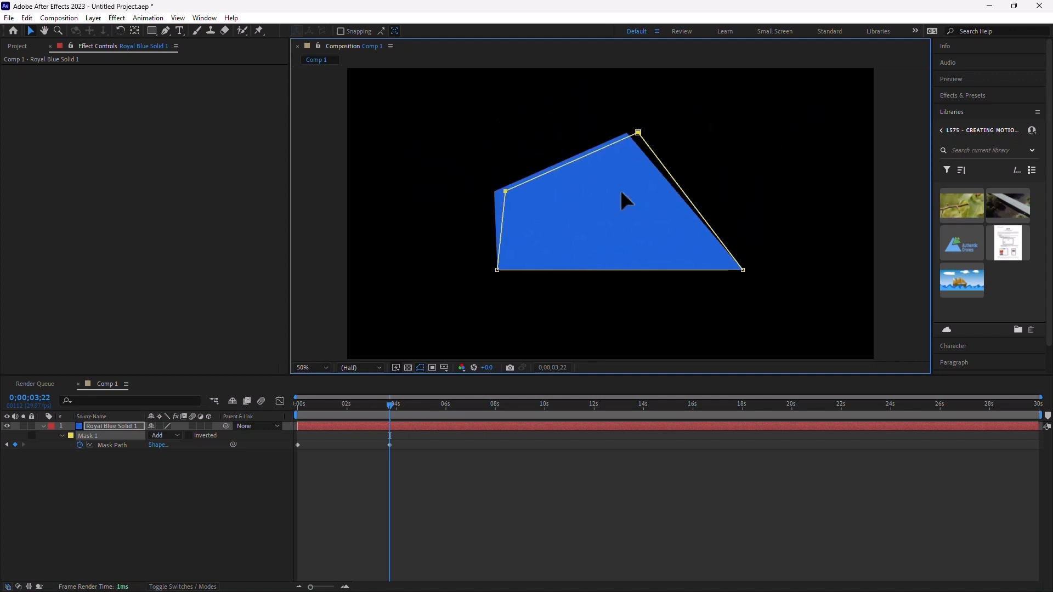
drag(505, 191, 566, 187)
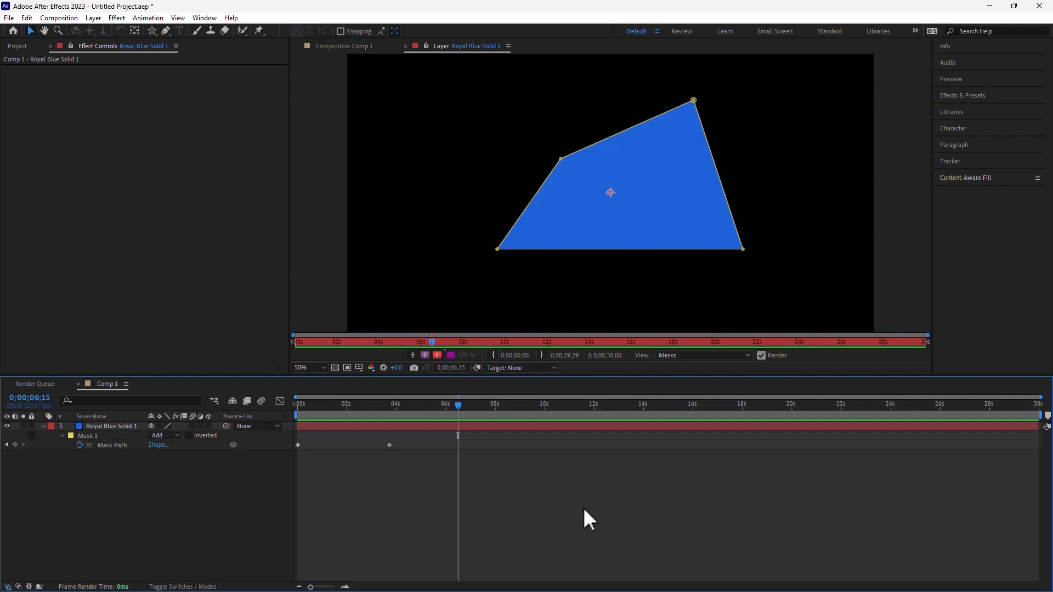
- Morph Mask 1 into a circle at 0;00;06;25, preview it, then delete the blue solid
click(535, 368)
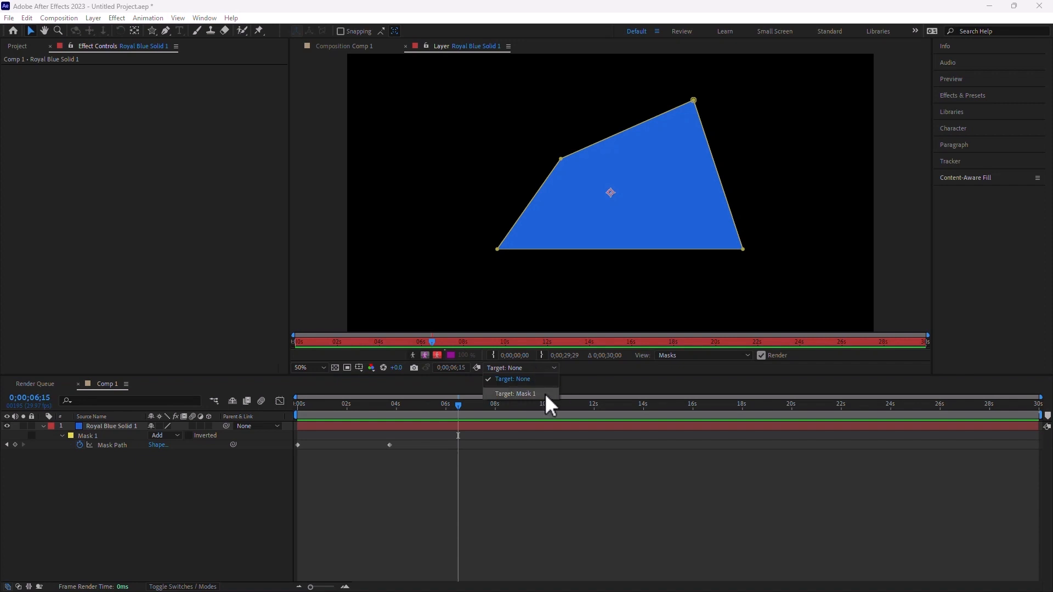
click(545, 395)
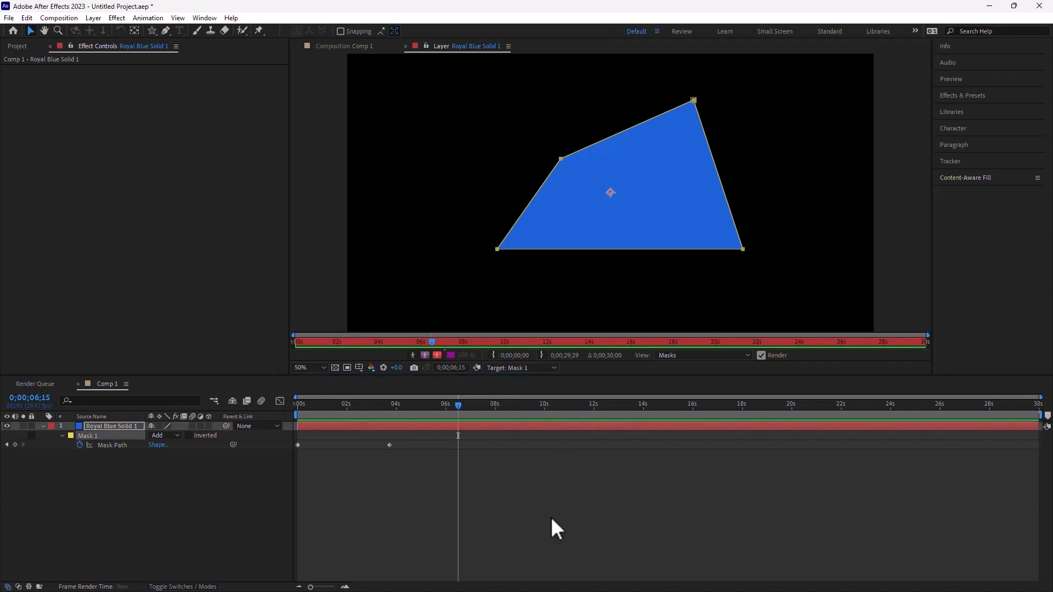
drag(458, 405, 467, 404)
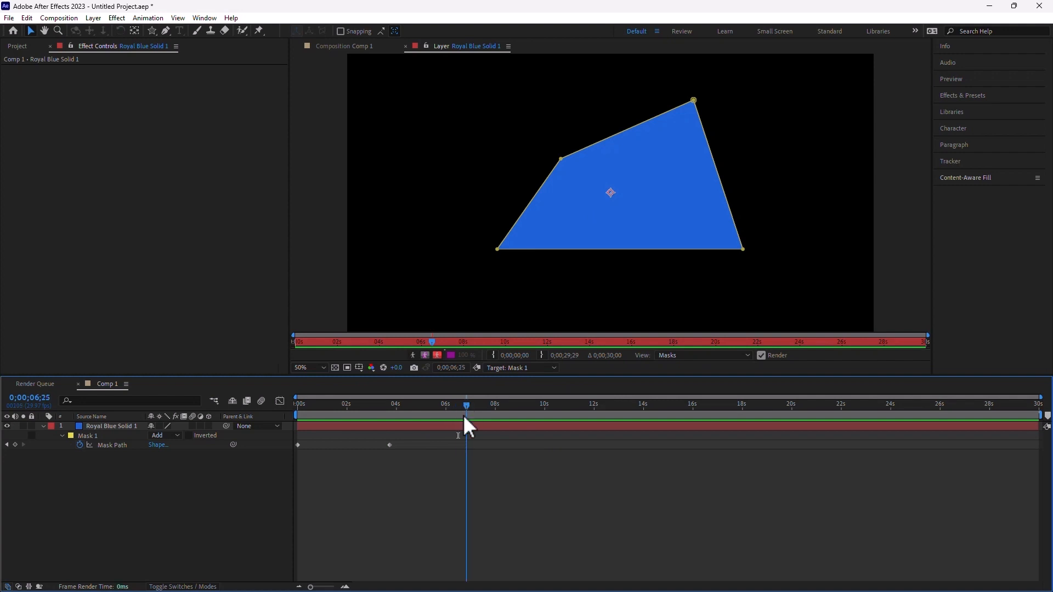
click(112, 427)
drag(153, 28, 204, 55)
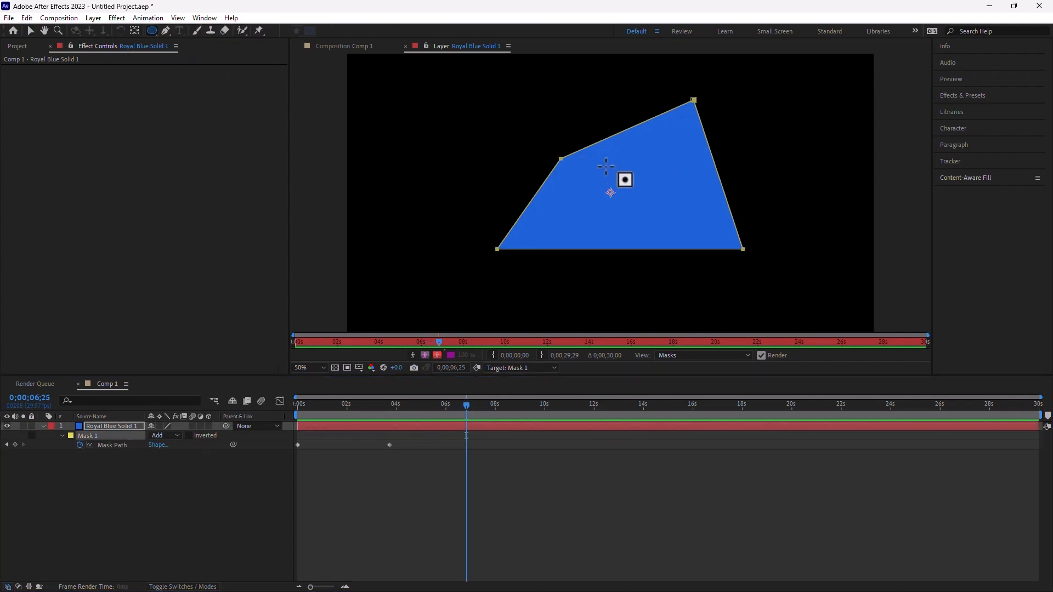
drag(586, 155, 676, 225)
drag(466, 405, 379, 425)
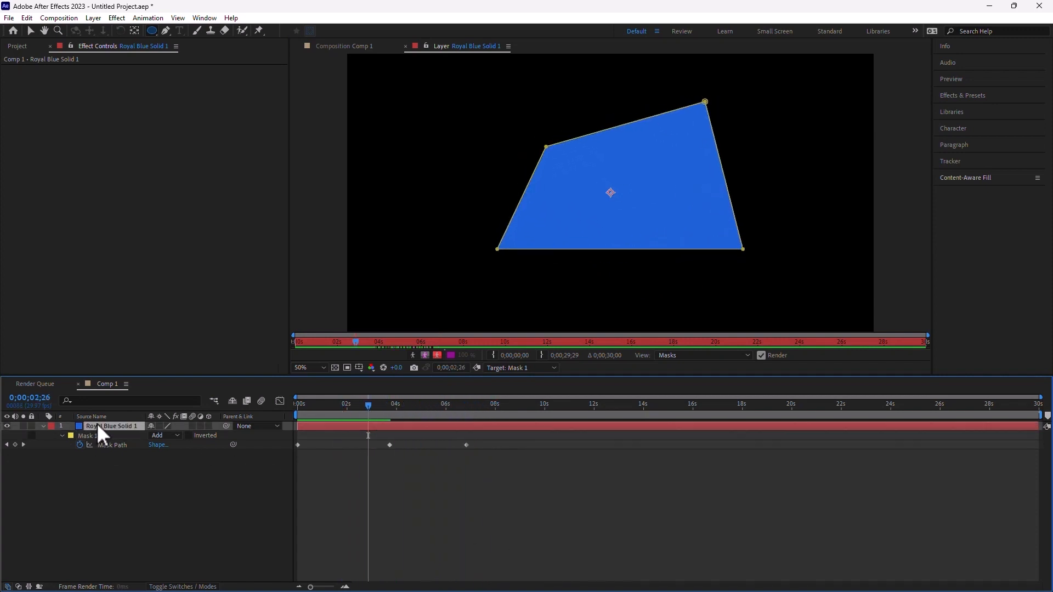
key(Delete)
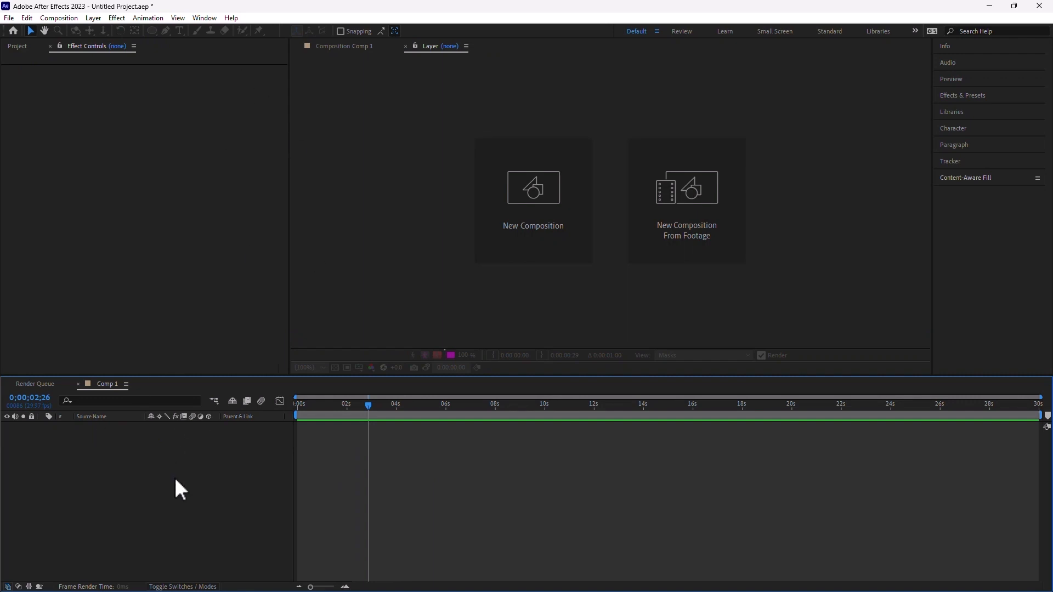
- Add a text layer reading 123 to Comp 1
click(335, 47)
click(511, 487)
click(179, 30)
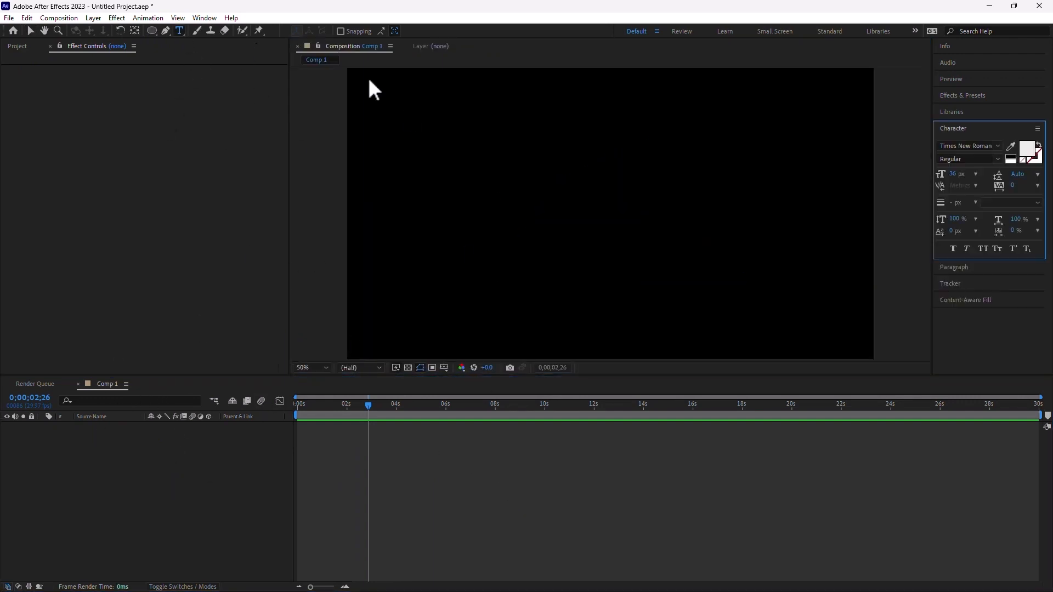
click(526, 209)
text(123)
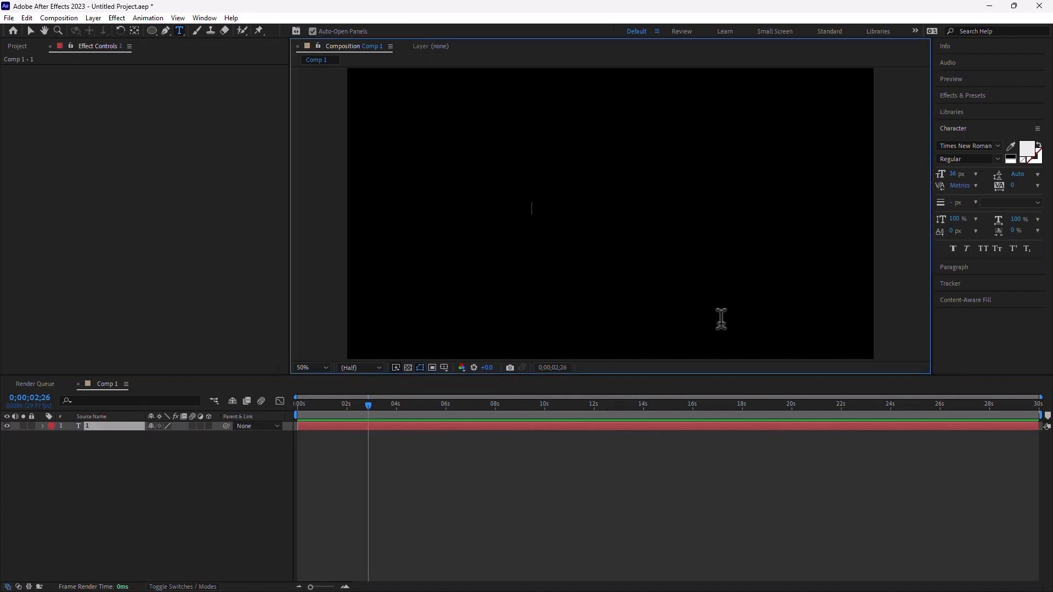
- Enlarge the 123 text to 546 px and centre it in the frame
double_click(67, 425)
click(963, 173)
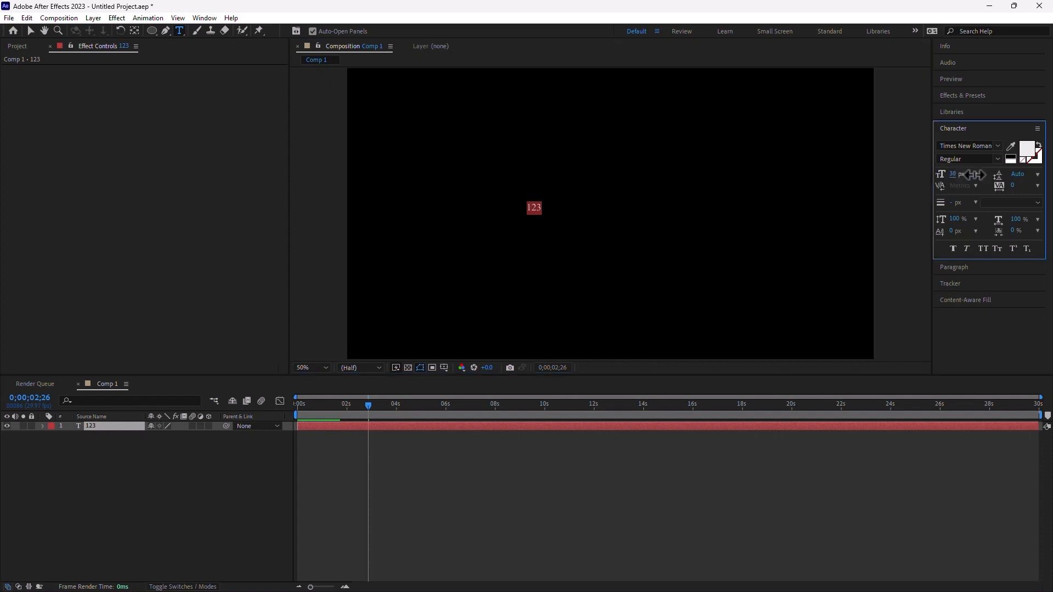
drag(963, 174, 1048, 165)
drag(953, 175, 1046, 22)
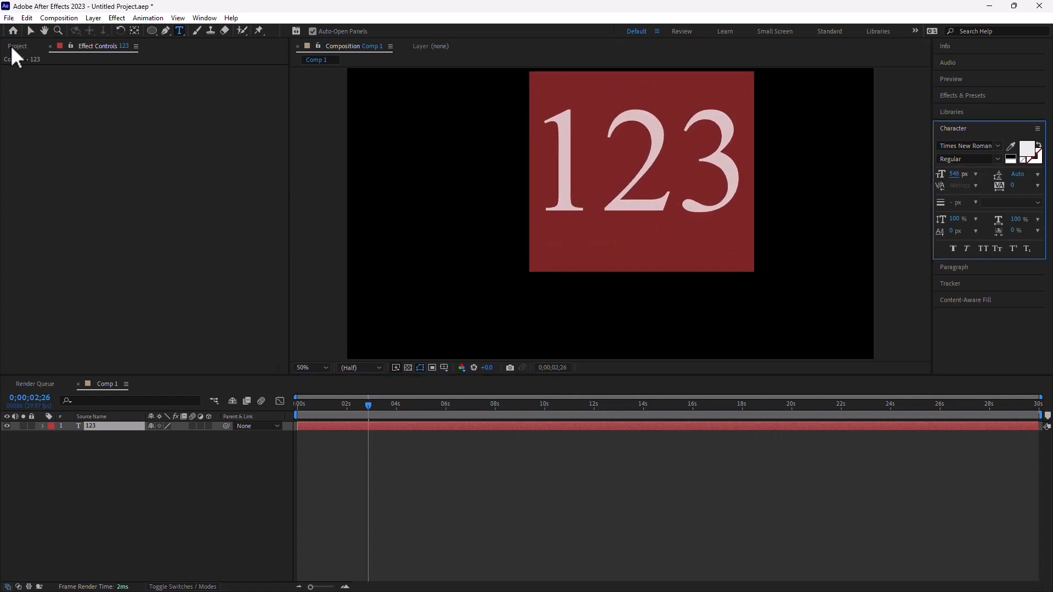
click(30, 31)
drag(623, 206, 581, 246)
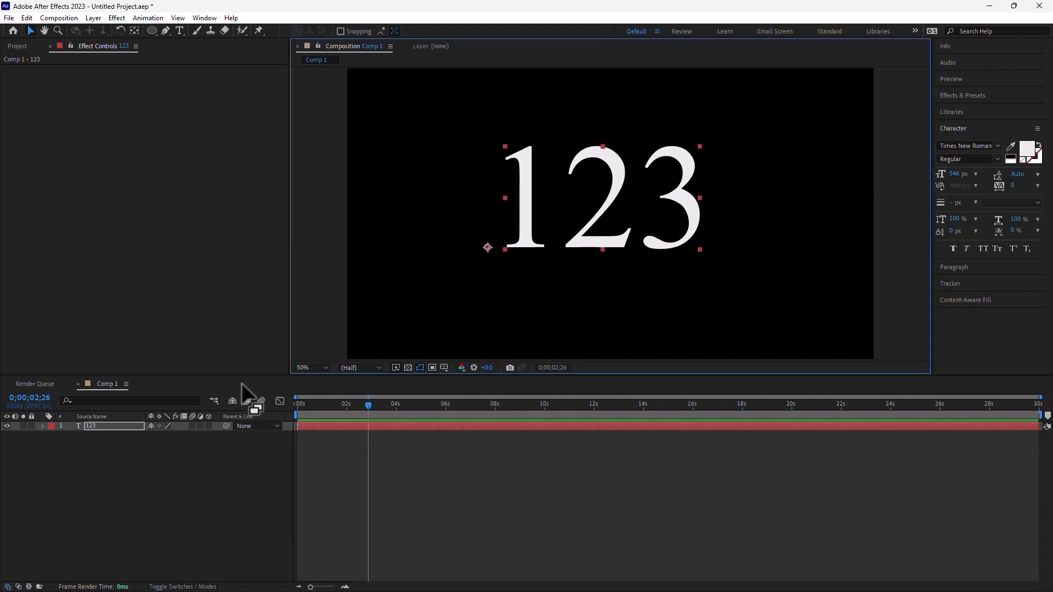
- Create masks from the 123 text outlines, producing a 123 Outlines layer
right_click(101, 425)
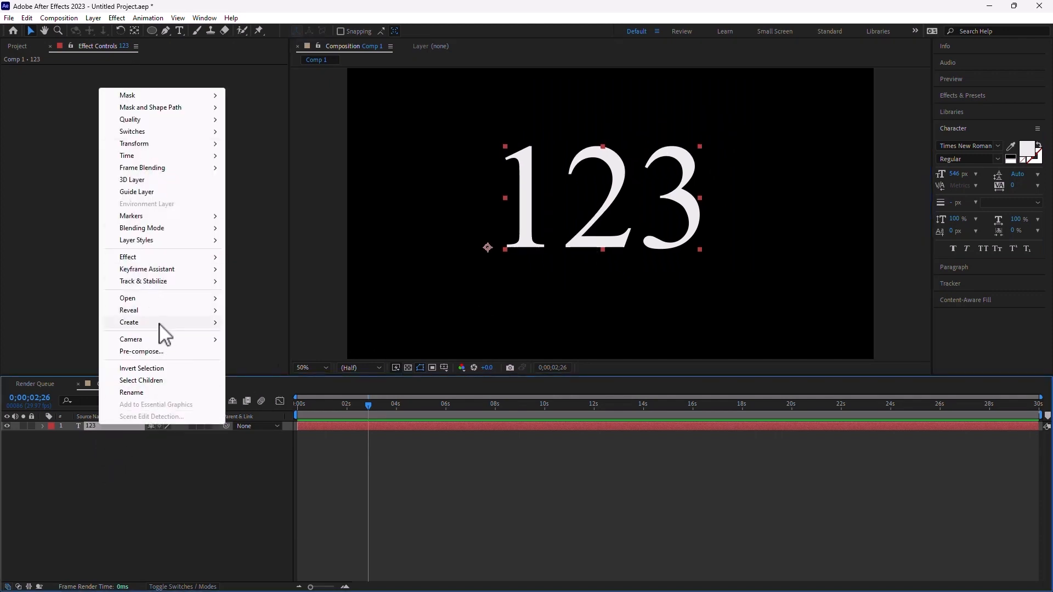
mouse_move(160, 282)
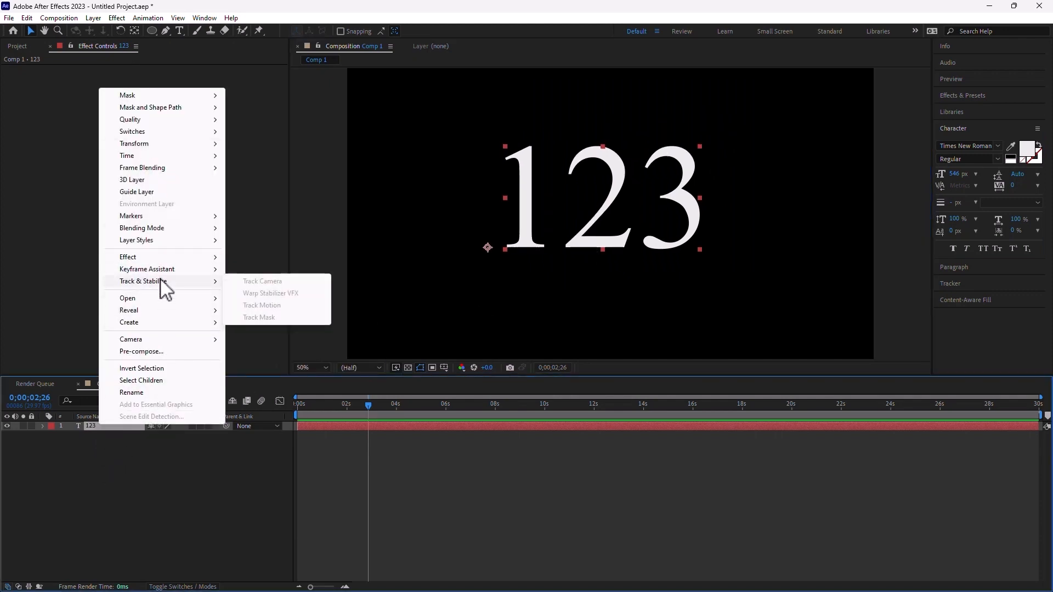
mouse_move(200, 324)
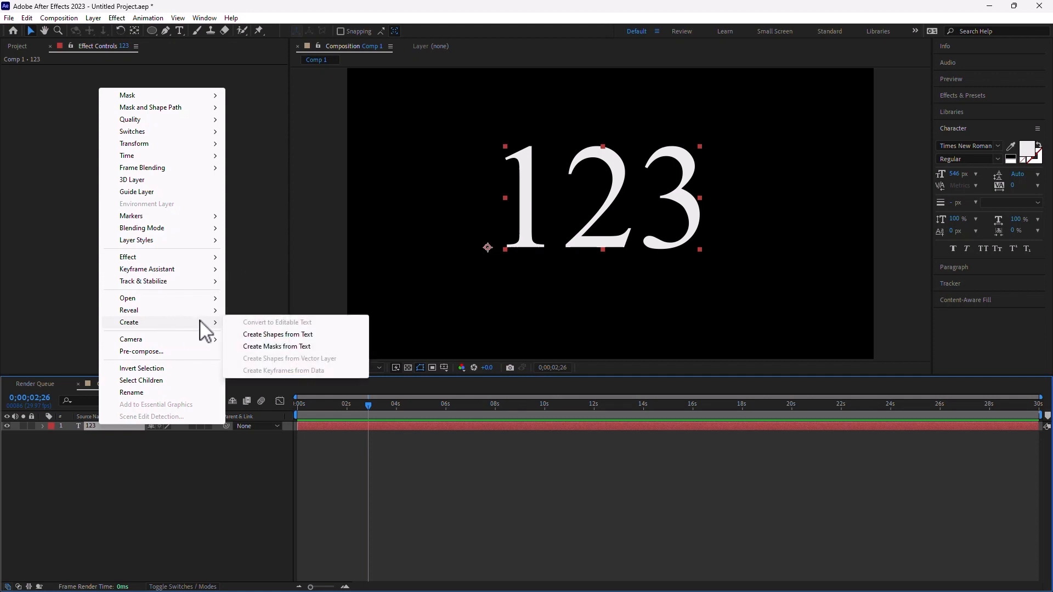
click(290, 347)
- Delete the original 123 text layer and reveal the three masks on 123 Outlines
click(144, 485)
click(97, 436)
key(Delete)
click(103, 425)
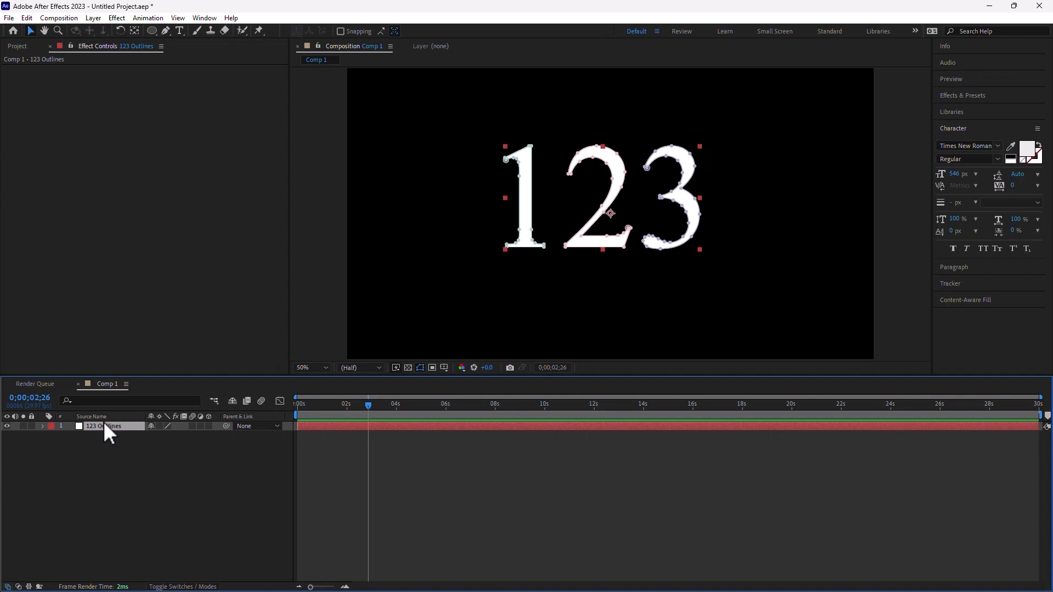
key(m)
click(147, 534)
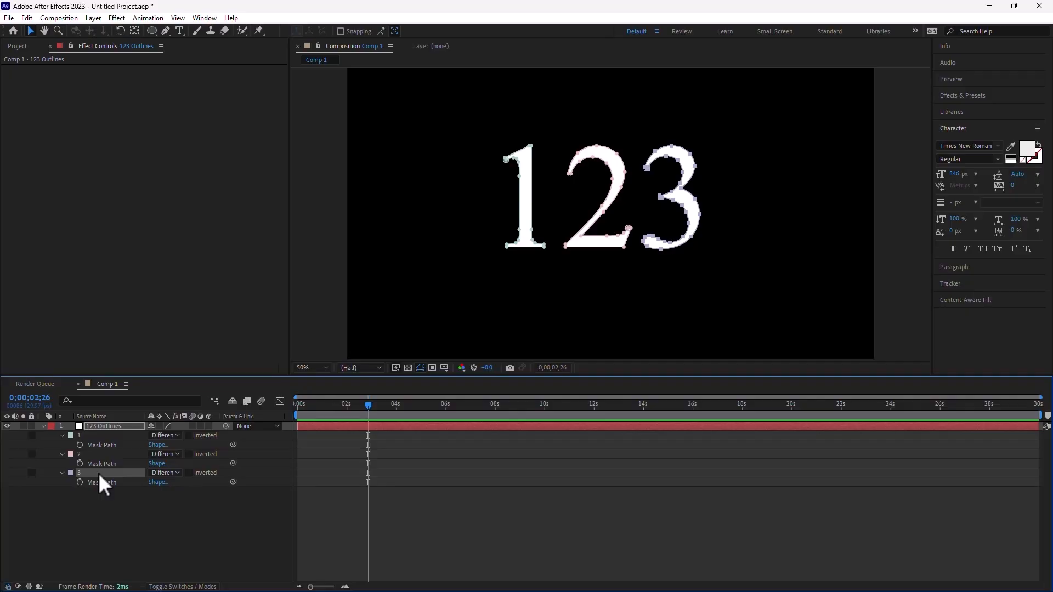
- Keyframe Mask 1's path at one second and paste Mask 2's shape into it at 0;00;02;09
drag(305, 404, 323, 403)
click(80, 444)
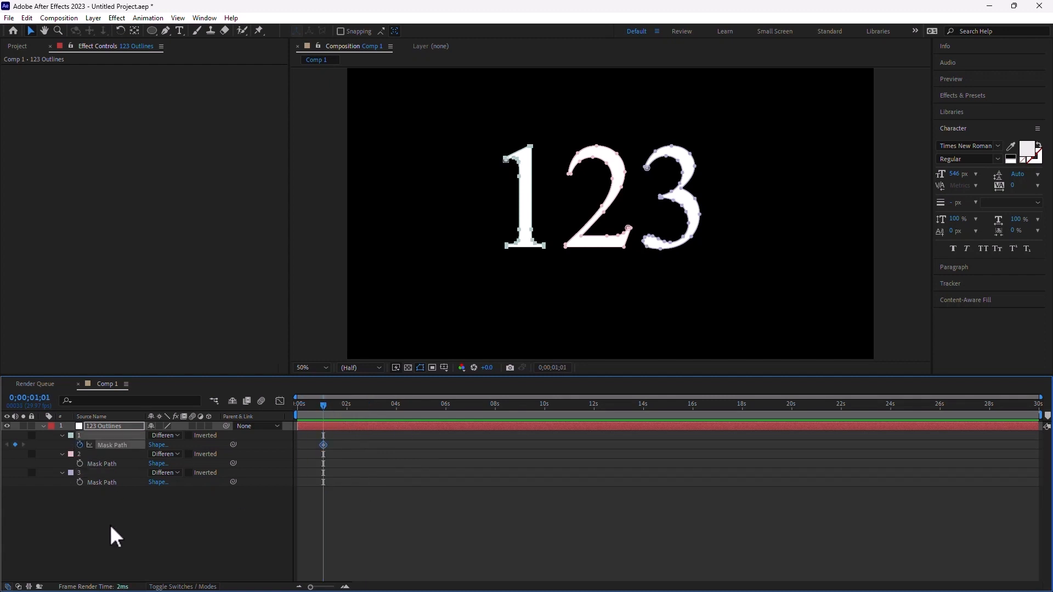
click(97, 464)
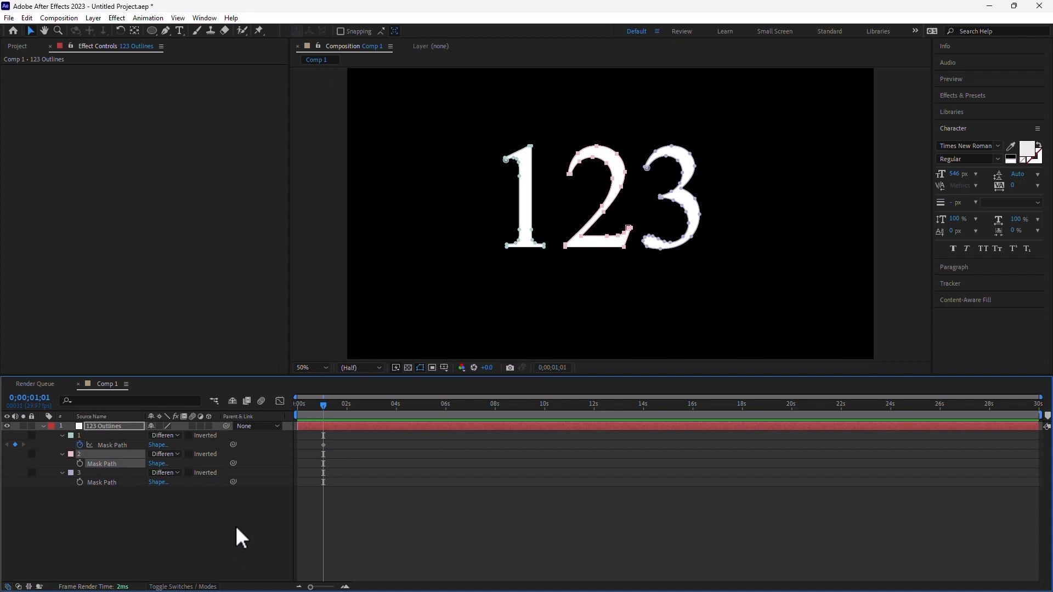
click(353, 403)
click(112, 445)
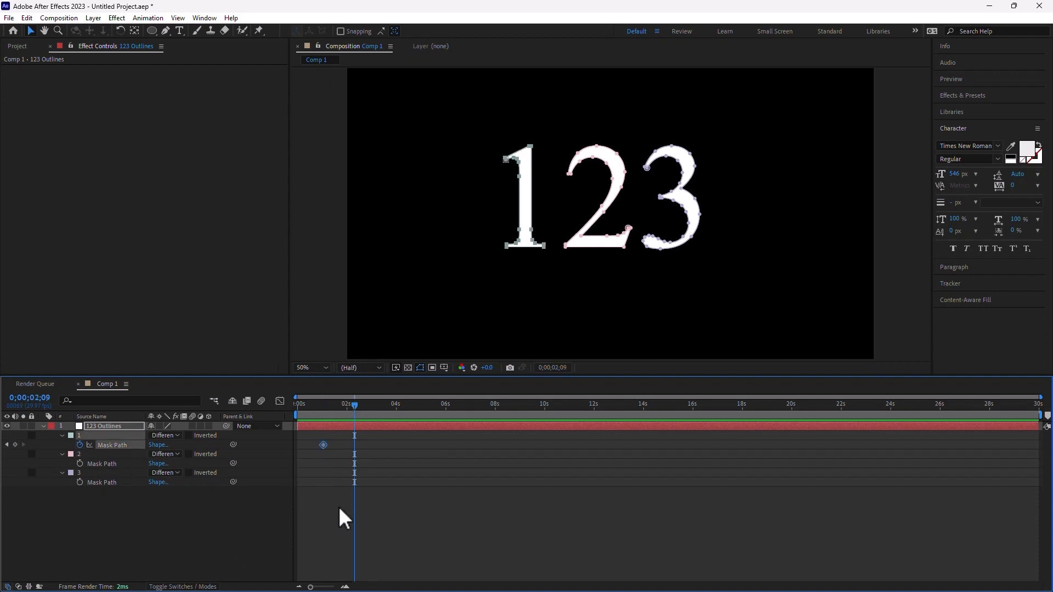
key(ctrl+v)
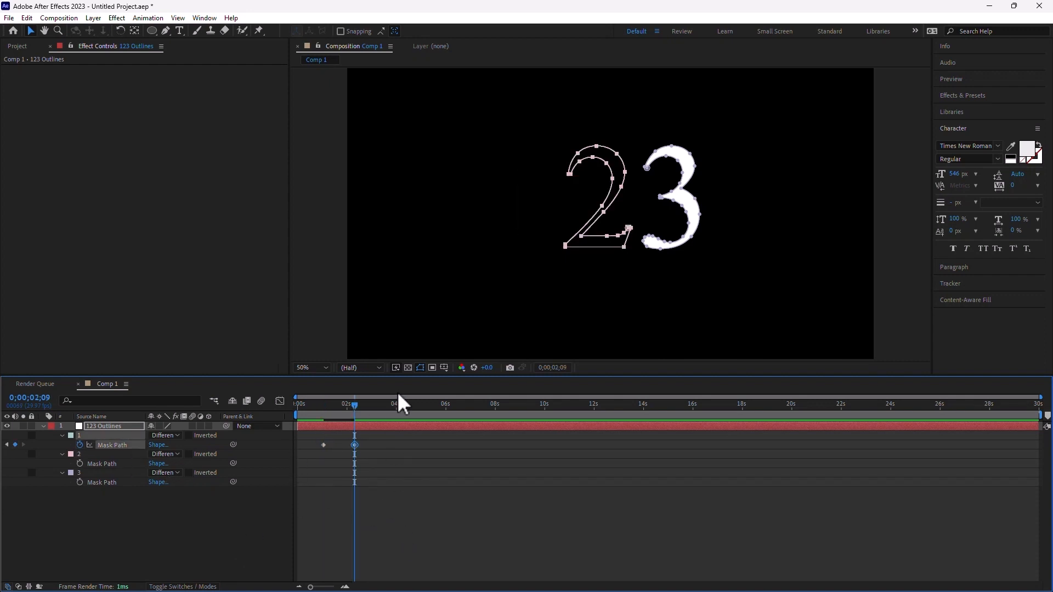
- Paste Mask 3's shape into Mask 1's path at 0;00;05;10, then select Masks 2 and 3
click(386, 406)
click(431, 515)
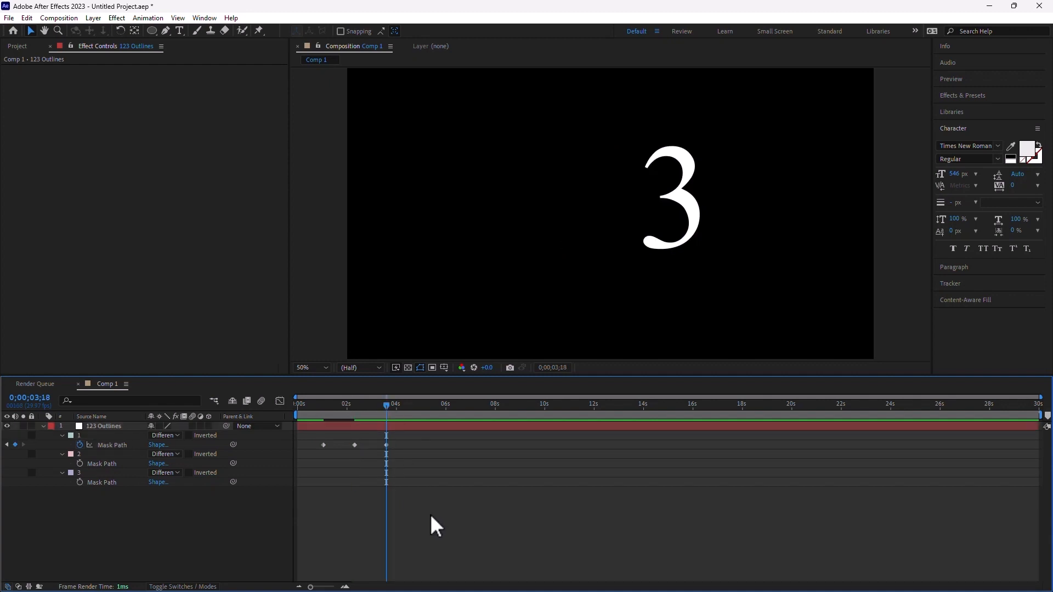
click(429, 407)
click(102, 482)
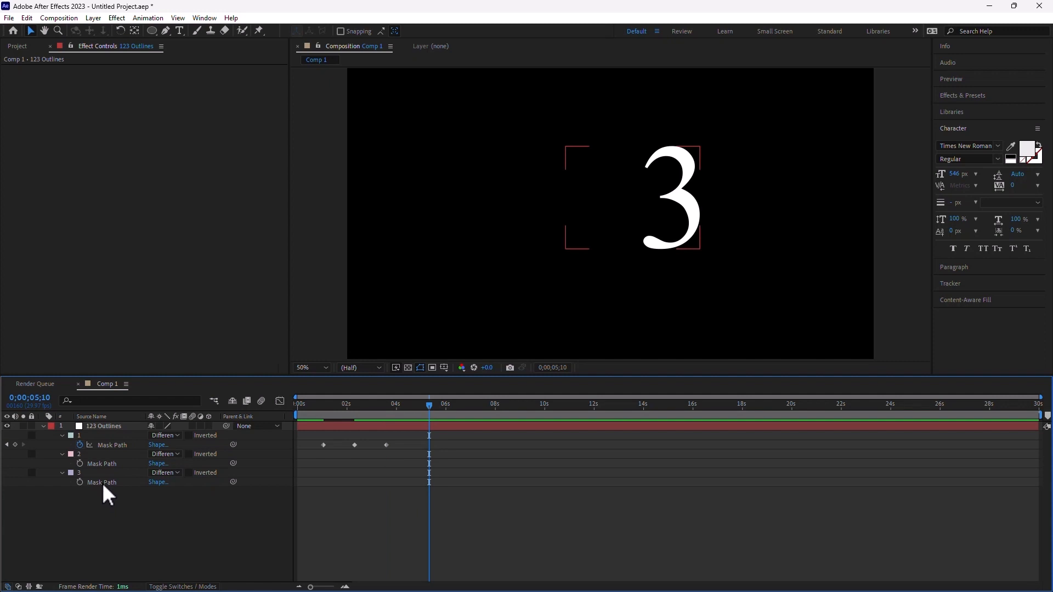
click(116, 444)
key(ctrl+v)
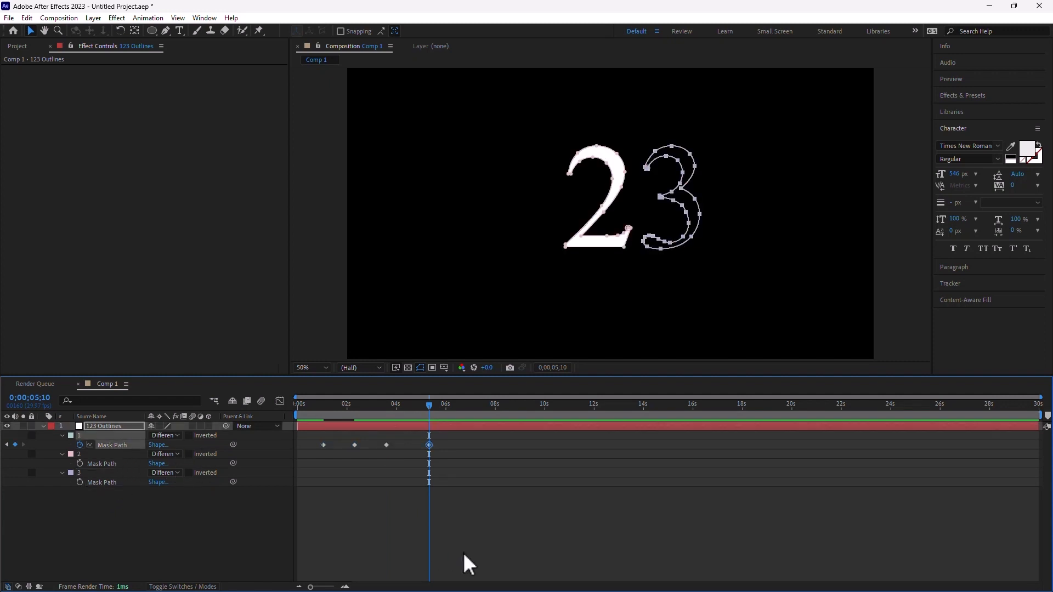
drag(149, 521, 66, 453)
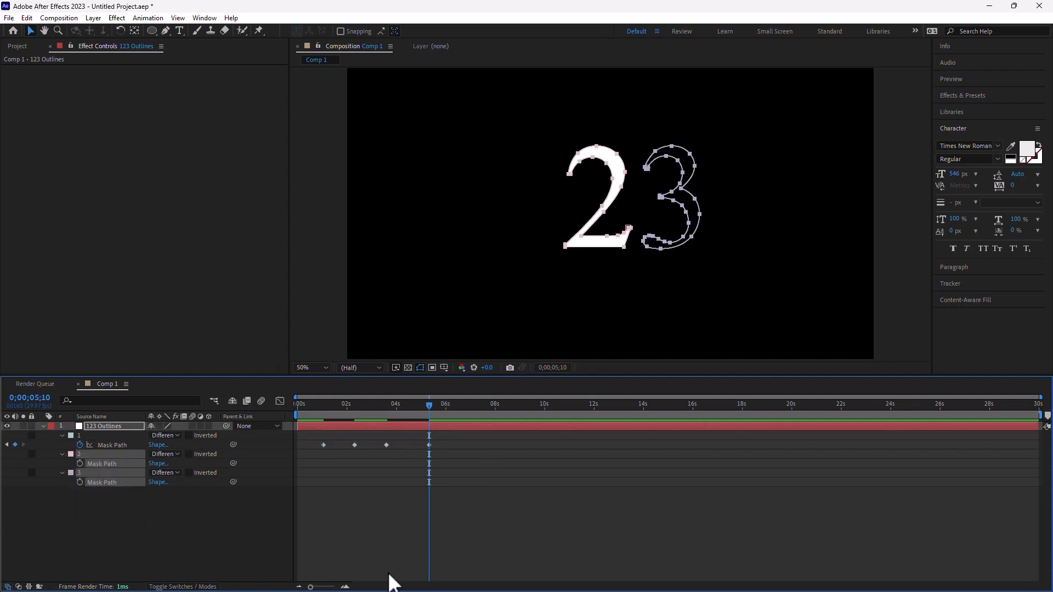
- Delete Masks 2 and 3 and preview the morph from the start
key(Delete)
click(297, 406)
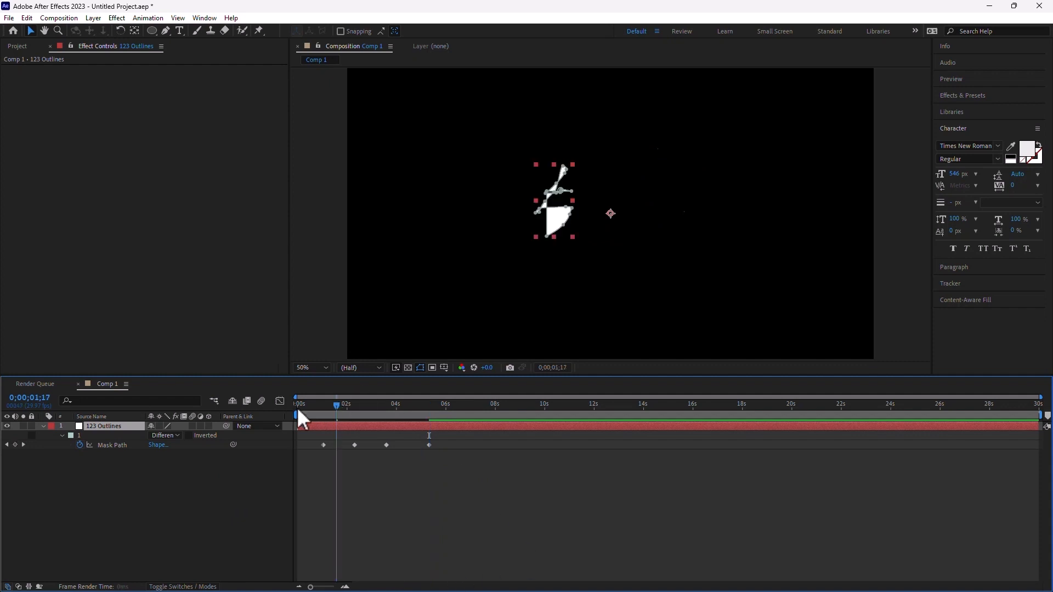
key(space)
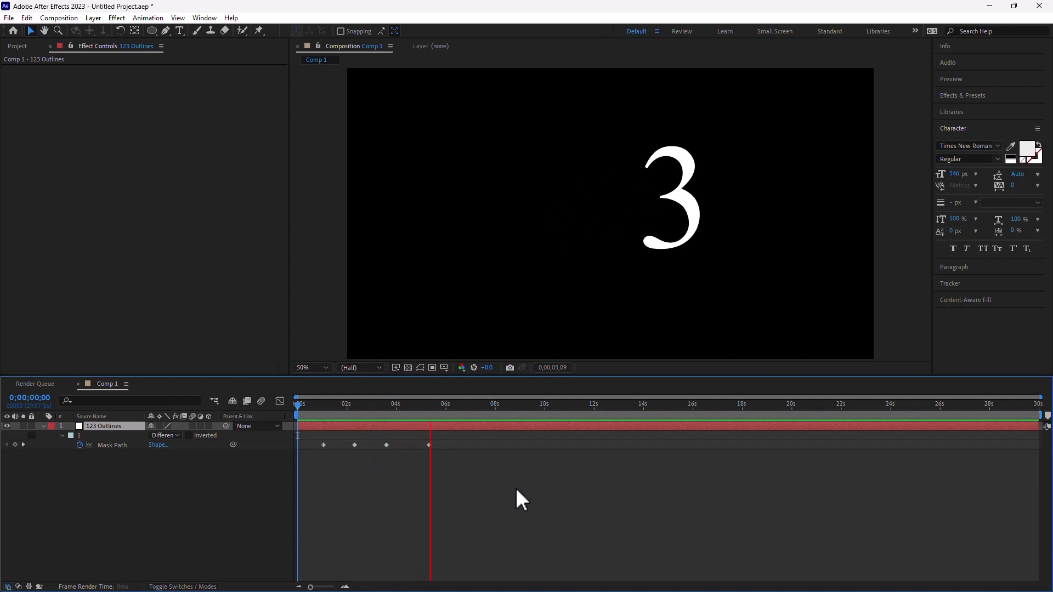
key(space)
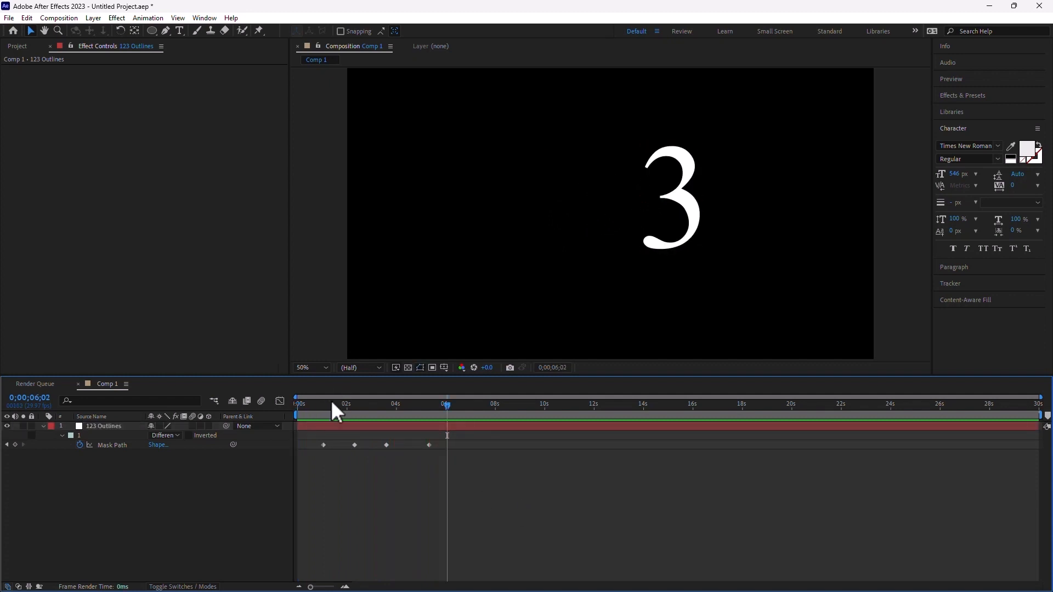
- Delete the later Mask Path keyframes and move the 2-shape keyframe to about five seconds
mouse_move(336, 407)
mouse_down()
mouse_move(354, 408)
mouse_move(321, 410)
mouse_up()
drag(491, 475, 422, 445)
key(Delete)
drag(332, 407, 309, 427)
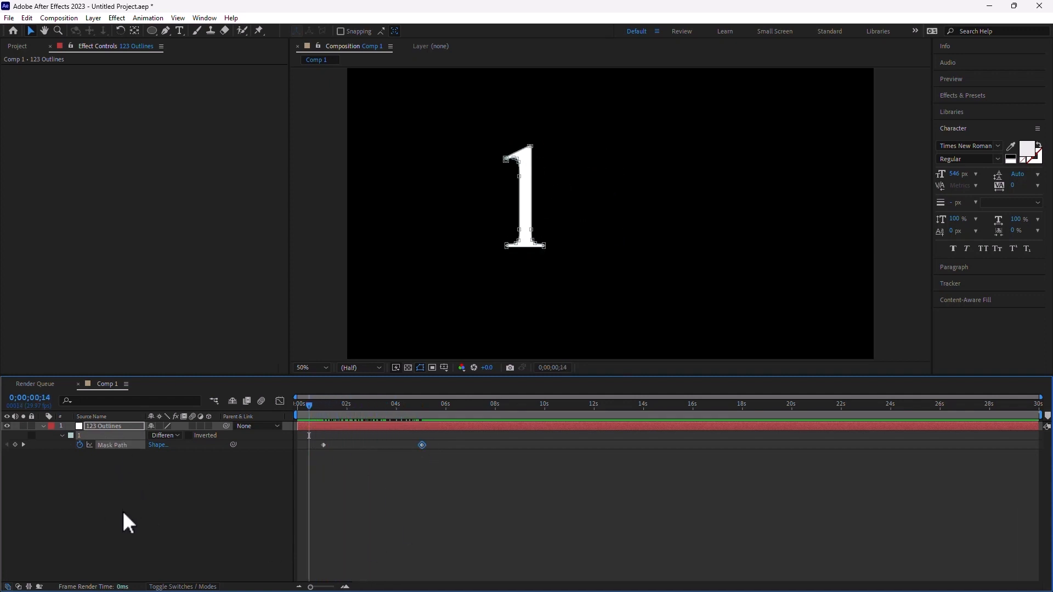
- Frame the glyph in the viewer and step between the 1 and 2 Mask Path keyframes
click(117, 443)
scroll(511, 184, up, 4)
drag(475, 181, 828, 287)
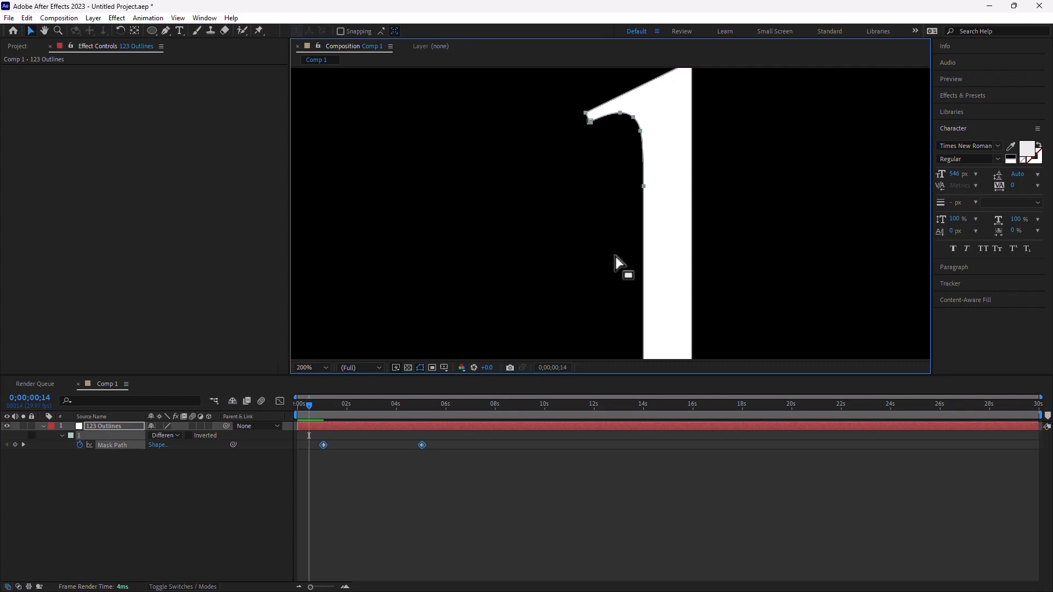
key(u)
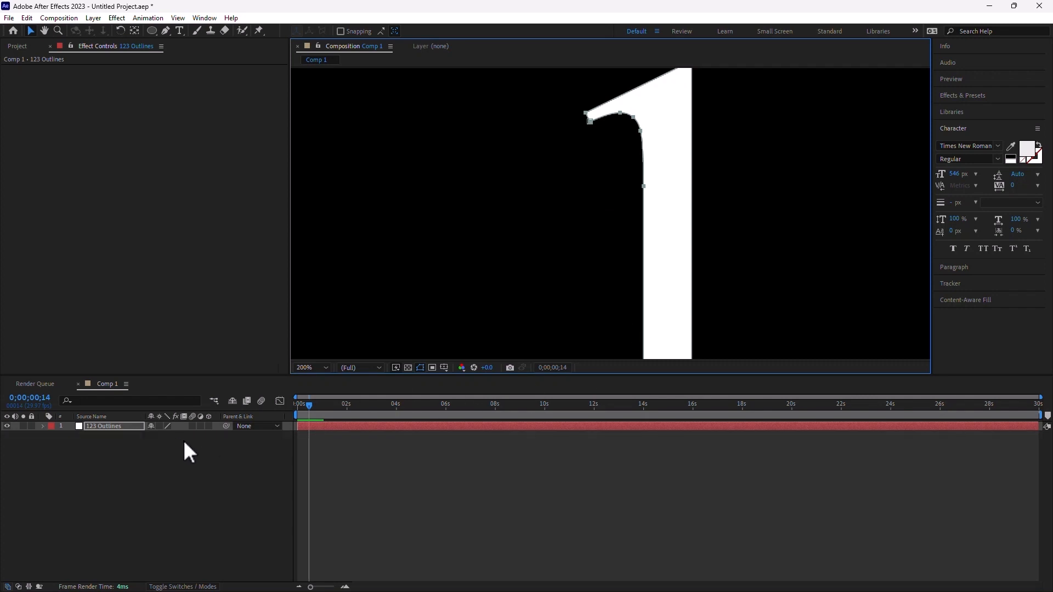
key(u)
key(k)
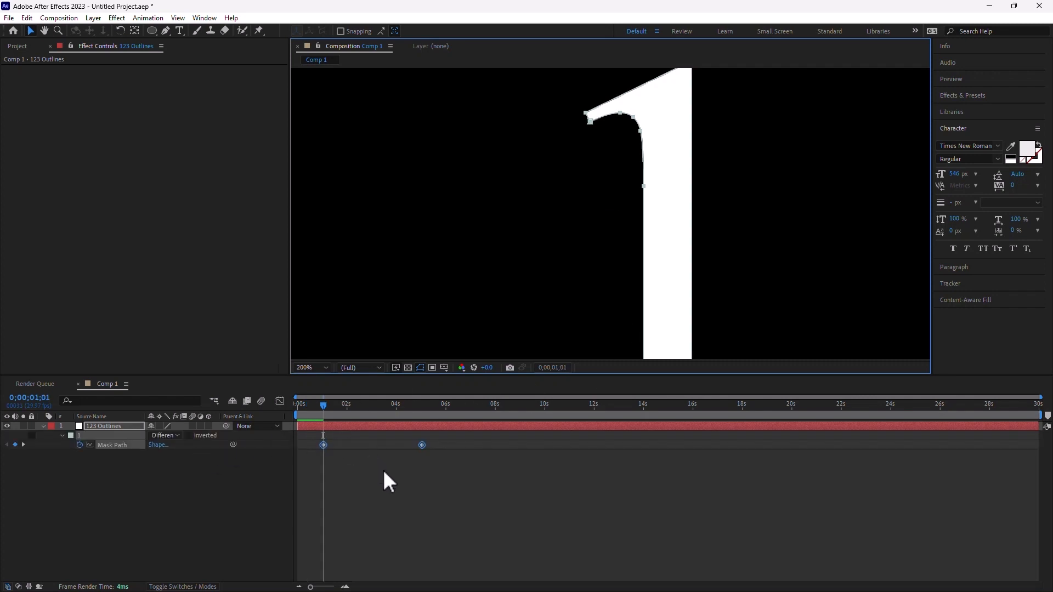
key(k)
scroll(820, 268, down, 4)
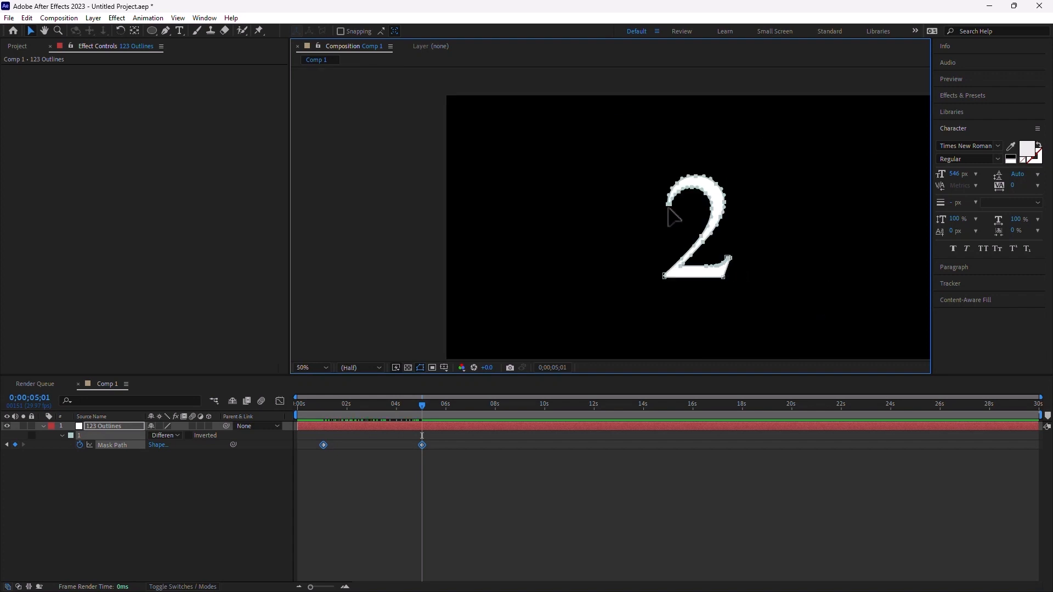
scroll(672, 217, up, 3)
drag(847, 221, 571, 218)
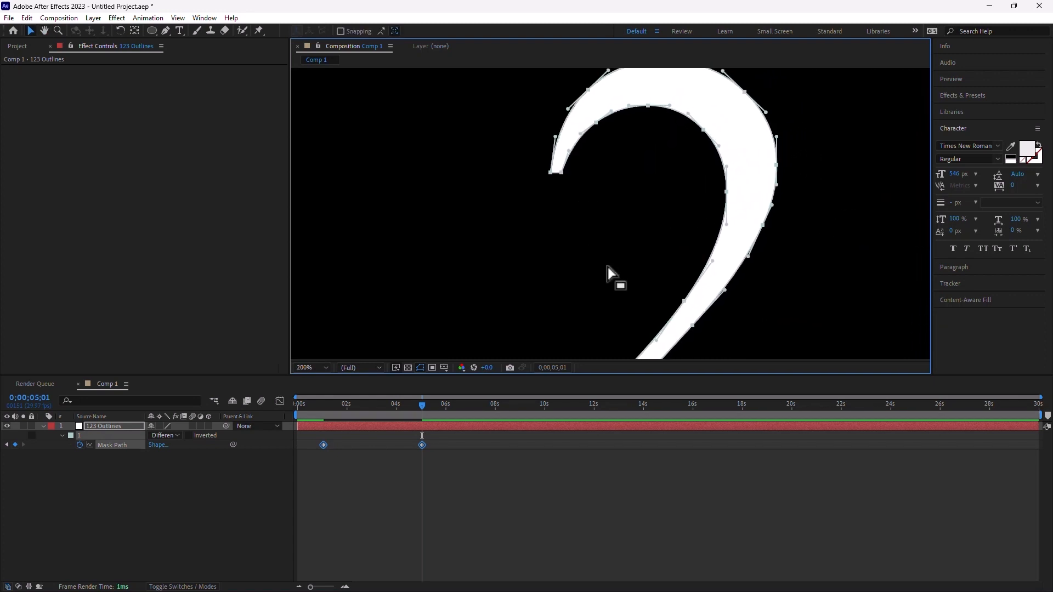
key(j)
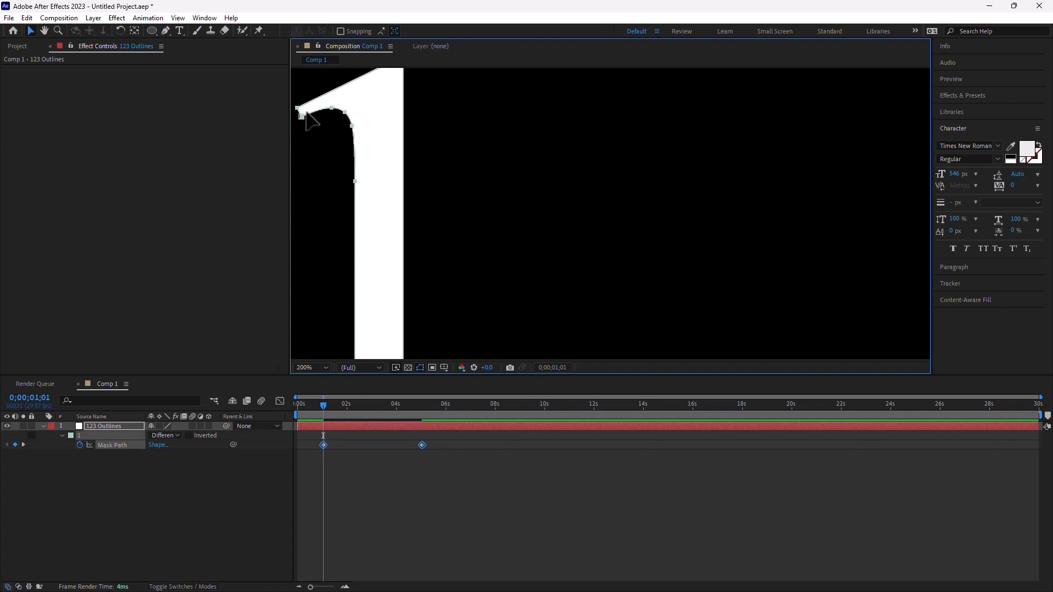
key(k)
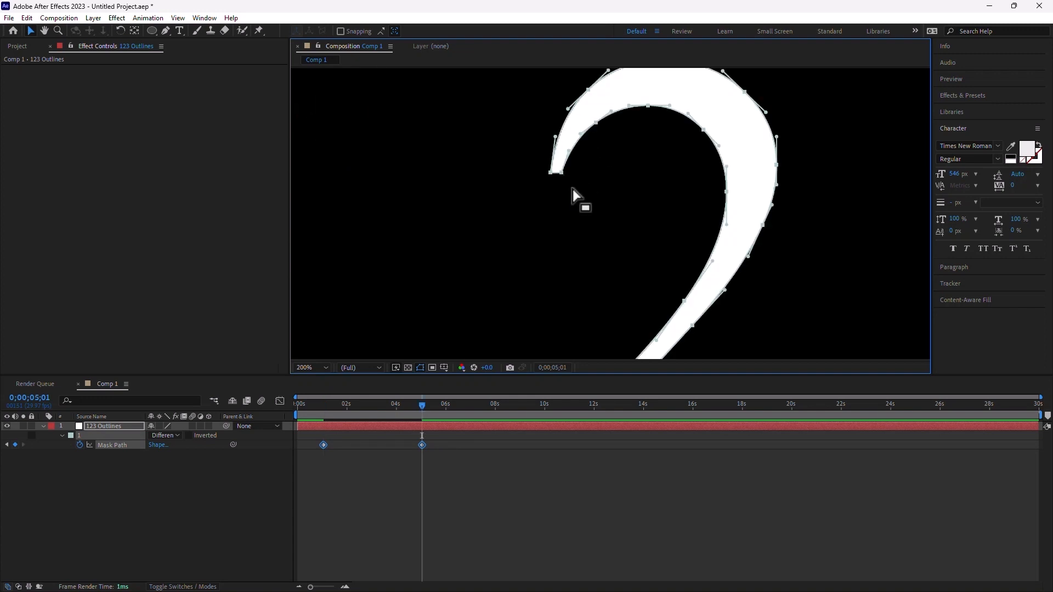
- Make a point on the 2's top curve the mask's first vertex via Set First Vertex
click(560, 173)
click(560, 172)
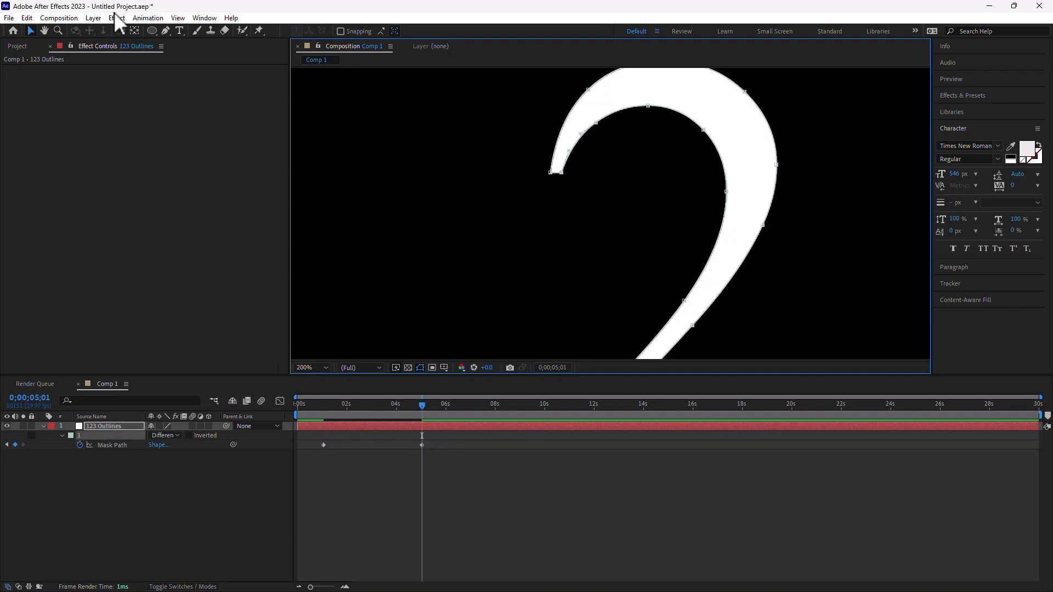
click(92, 18)
mouse_move(140, 113)
click(321, 189)
- Scrub partway through the morph to check the 1 turning into the 2
scroll(509, 287, down, 4)
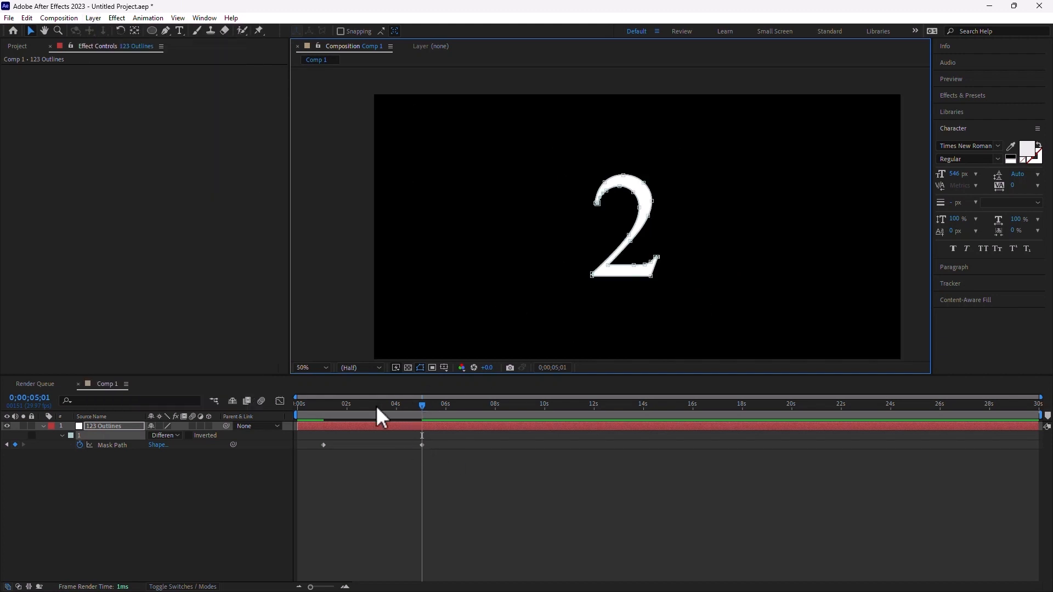
click(354, 407)
drag(369, 414, 417, 427)
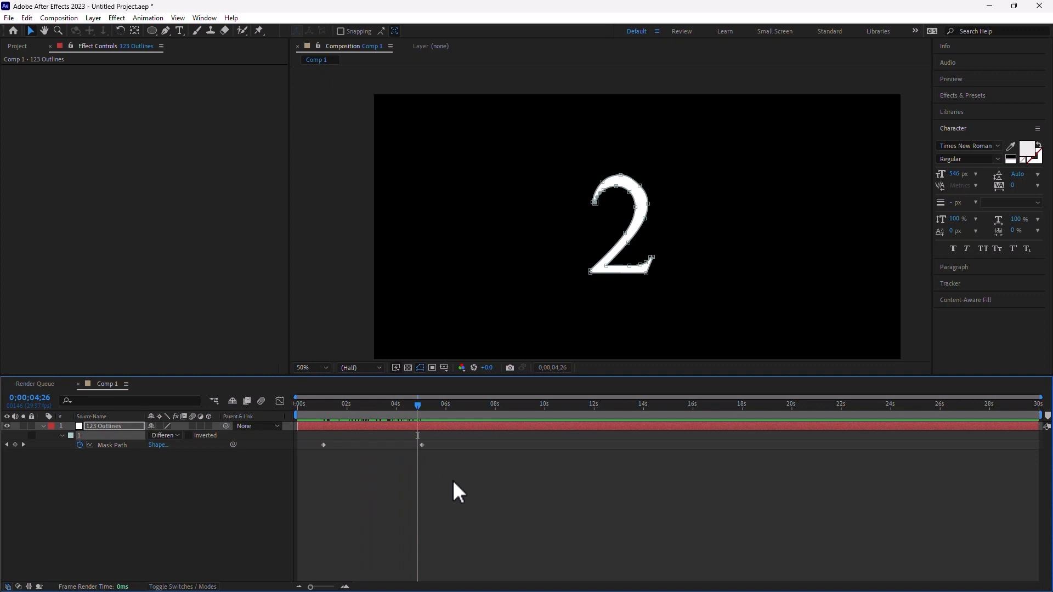
click(494, 492)
- Open the Mask Interpolation panel from the Window menu and position it
click(207, 18)
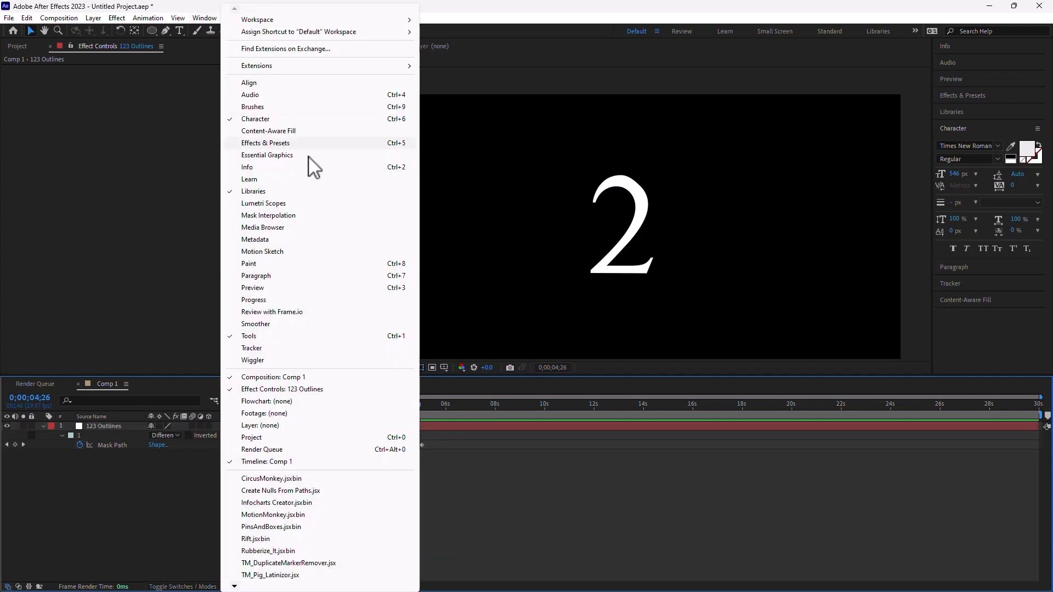
click(298, 216)
drag(268, 117, 224, 102)
- Apply Polyline mask interpolation to both keyframes with 1:1 vertex matches off, then preview
drag(456, 459, 314, 431)
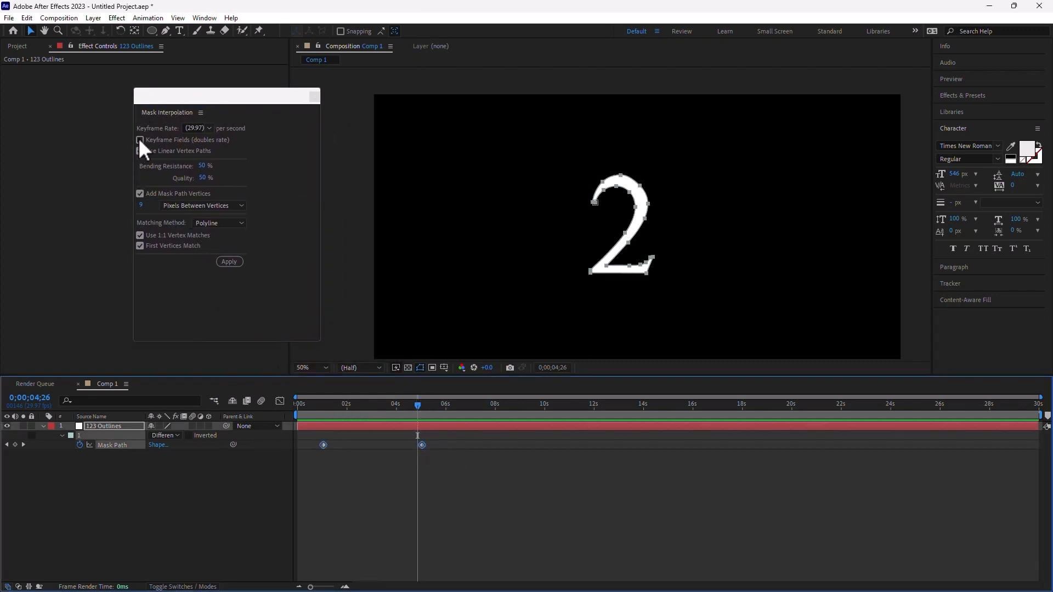
click(139, 235)
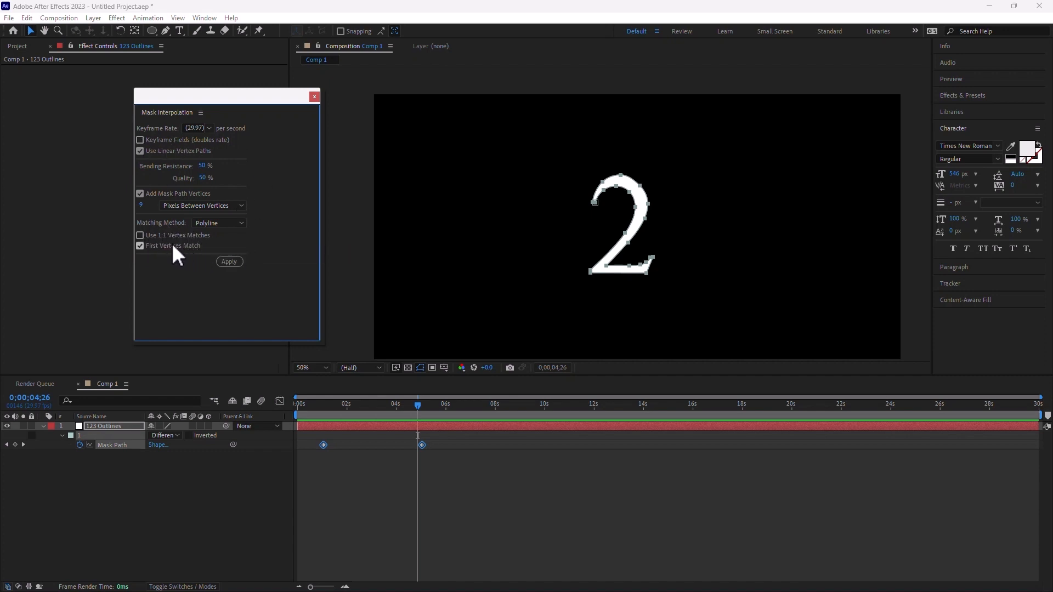
click(218, 220)
click(233, 258)
click(228, 261)
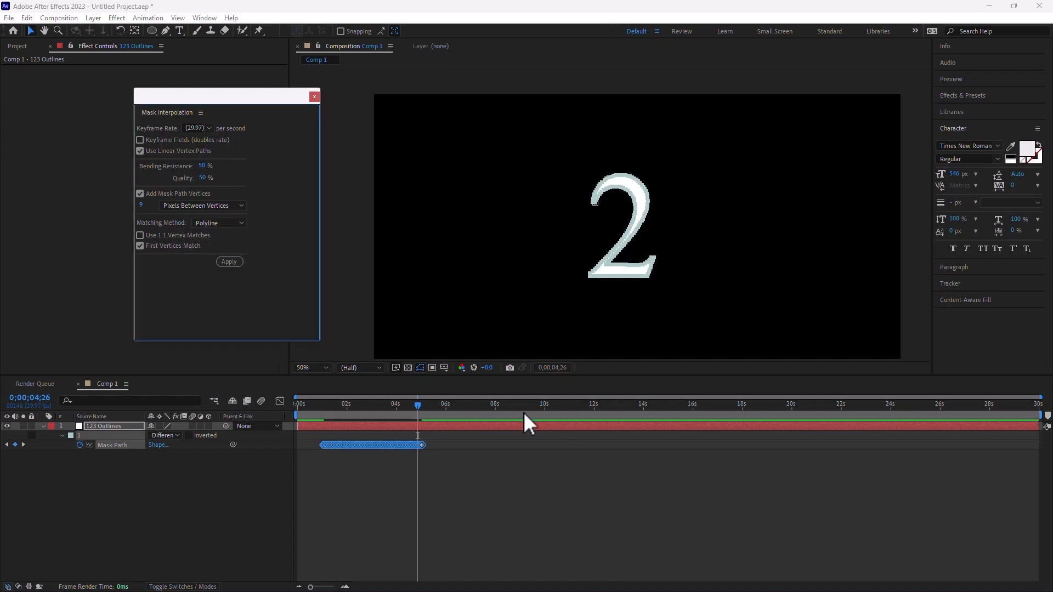
mouse_move(325, 407)
mouse_down()
mouse_move(425, 409)
mouse_move(313, 421)
mouse_up()
key(space)
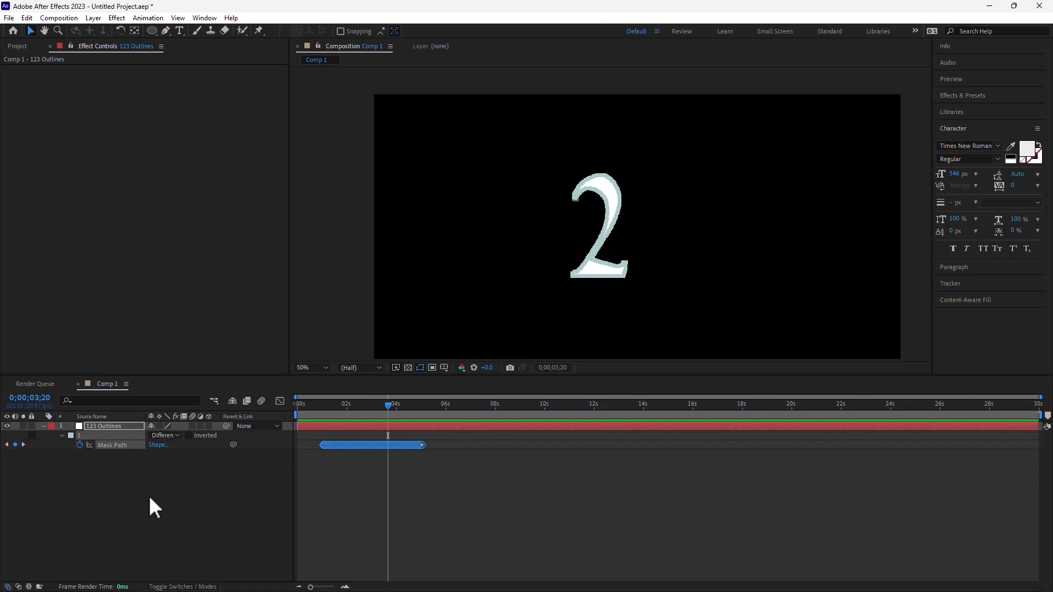
- Show the Mode/Track Matte, In/Out/Duration/Stretch and Render Time columns in the timeline
right_click(254, 415)
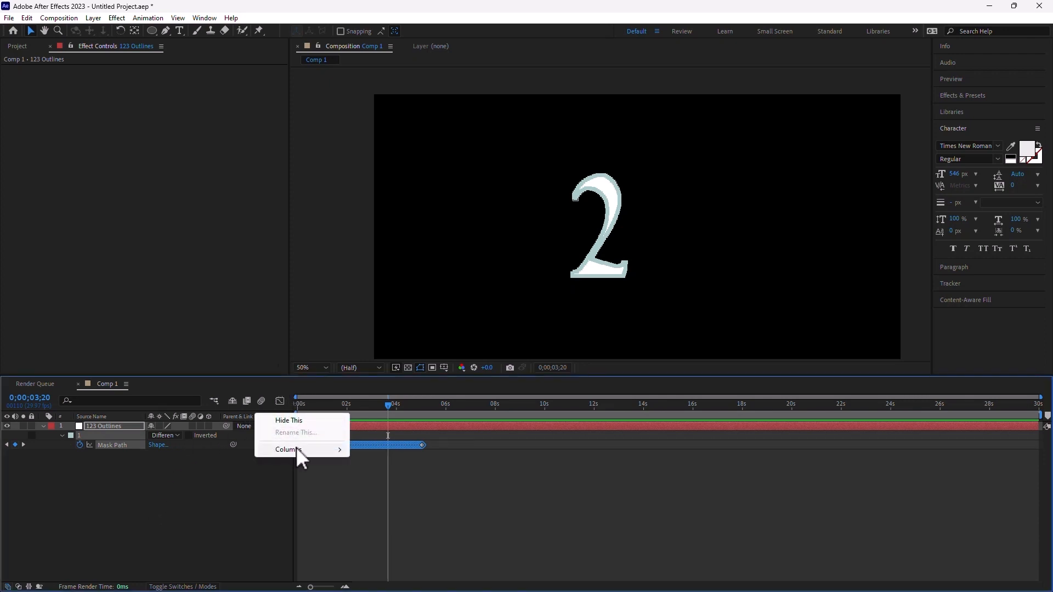
mouse_move(296, 448)
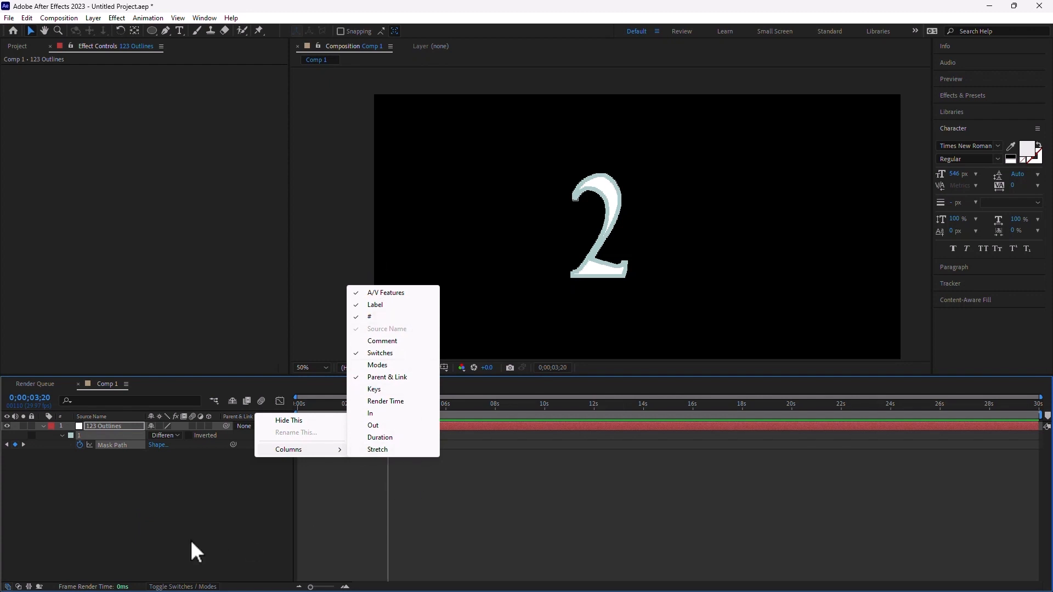
click(30, 534)
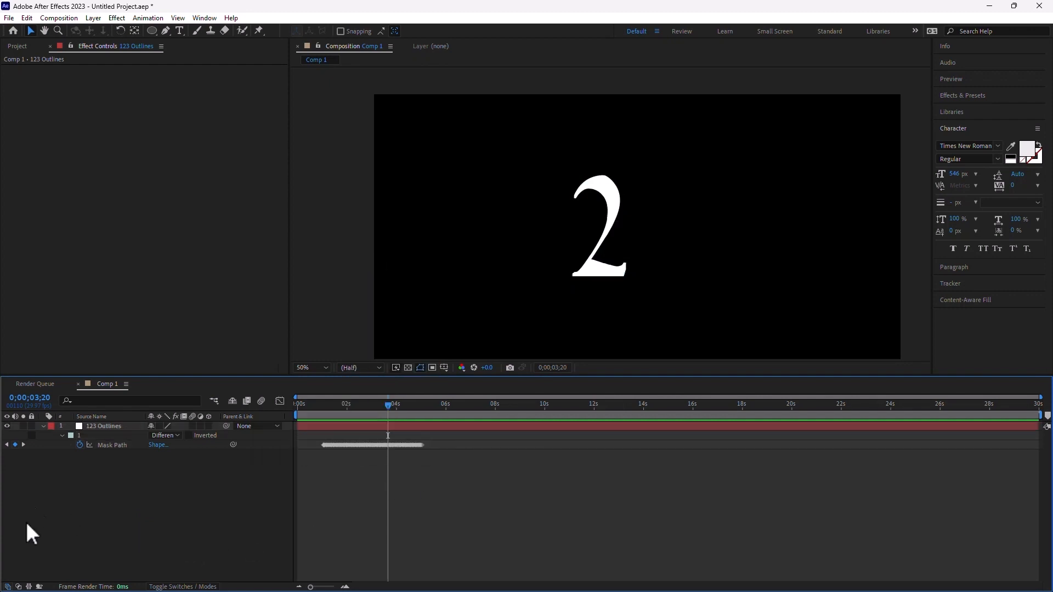
click(19, 587)
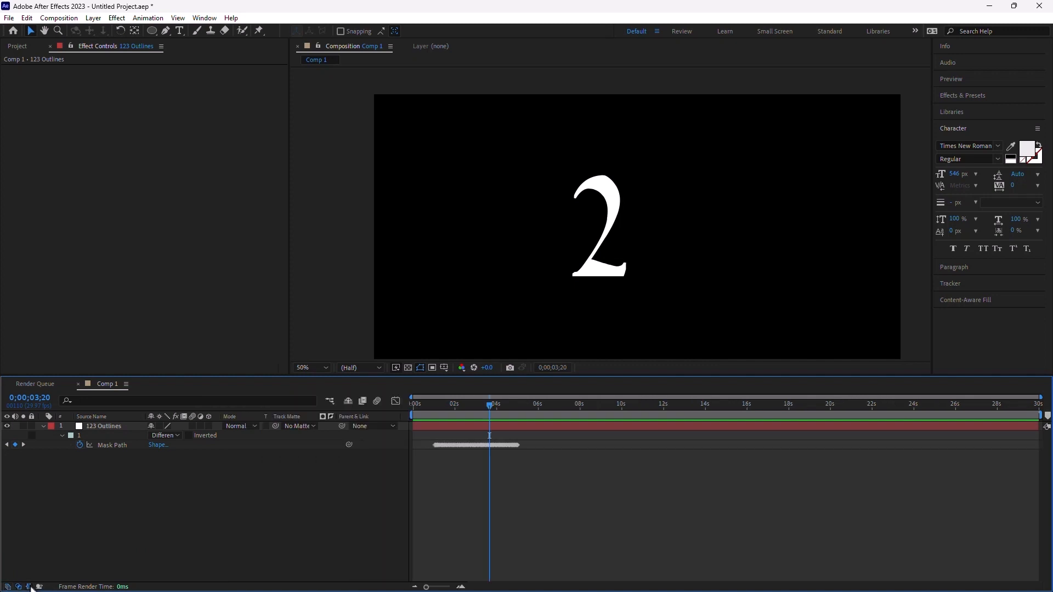
click(29, 587)
click(39, 587)
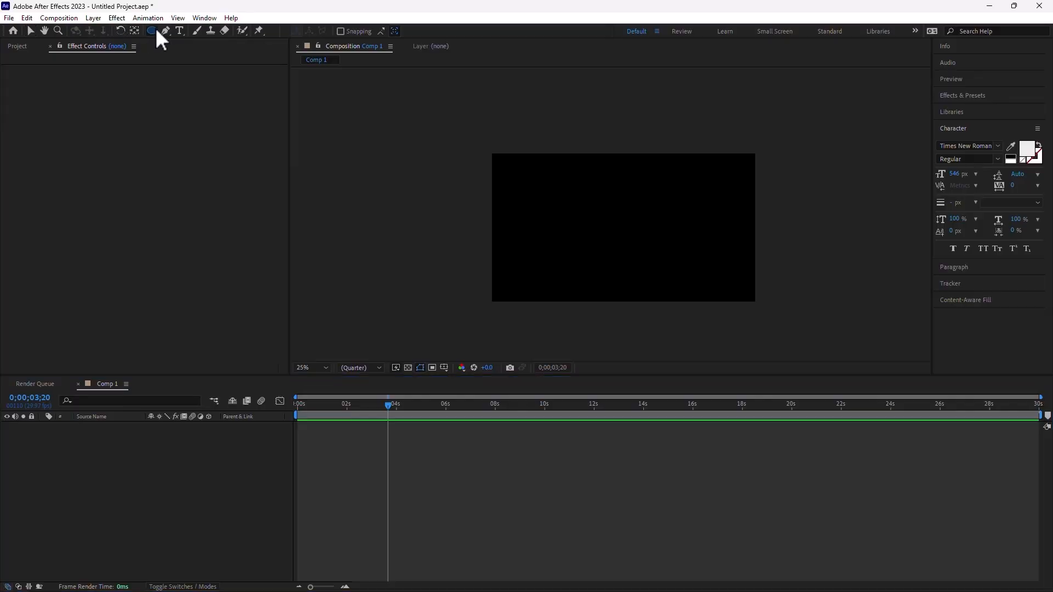
- Draw a red circle with the Ellipse tool and move it to the comp's lower-left edge
click(152, 31)
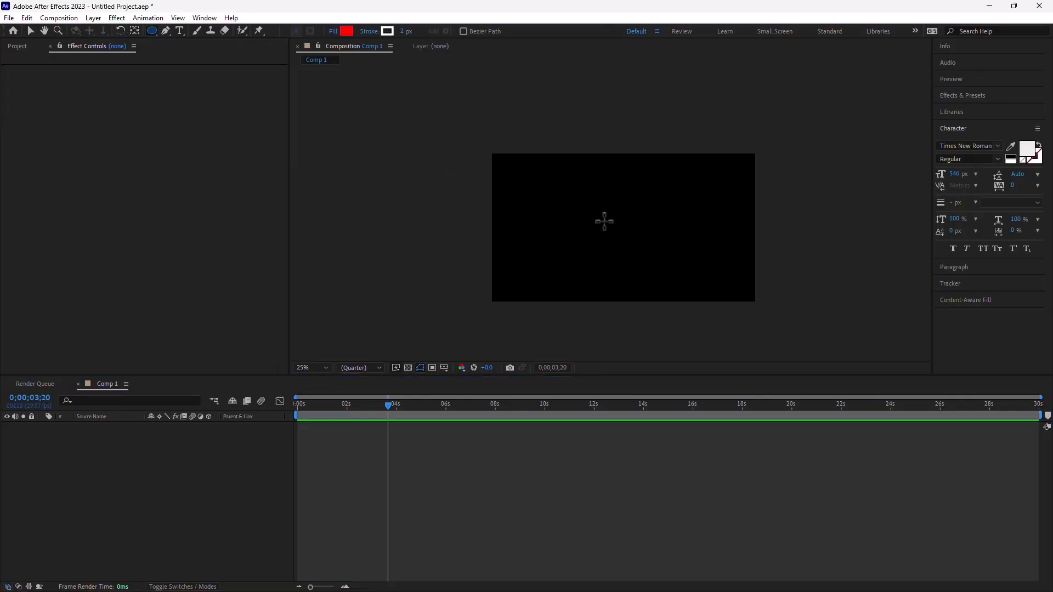
drag(609, 212, 639, 241)
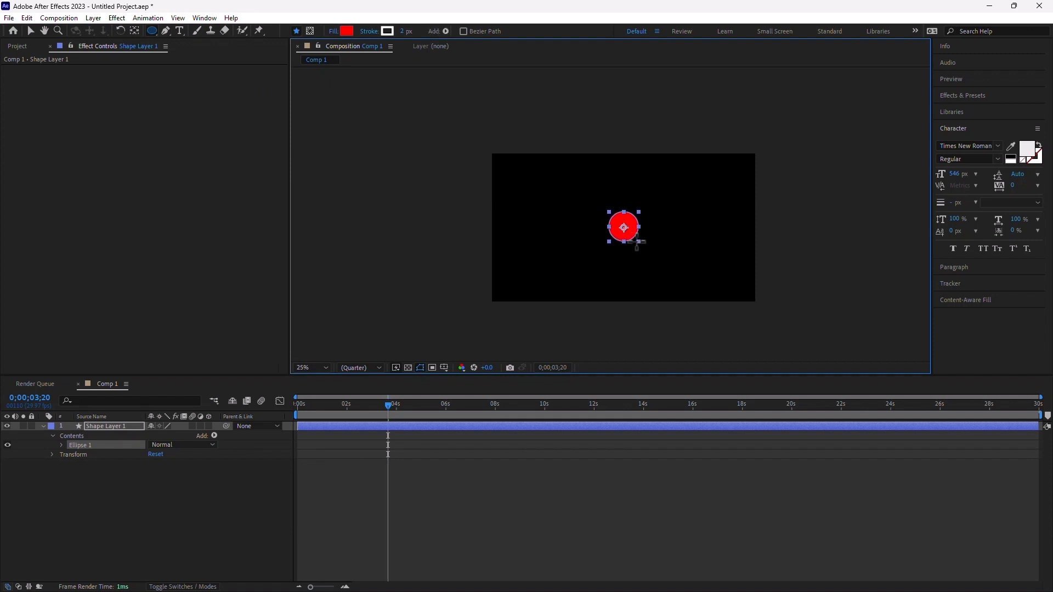
click(30, 31)
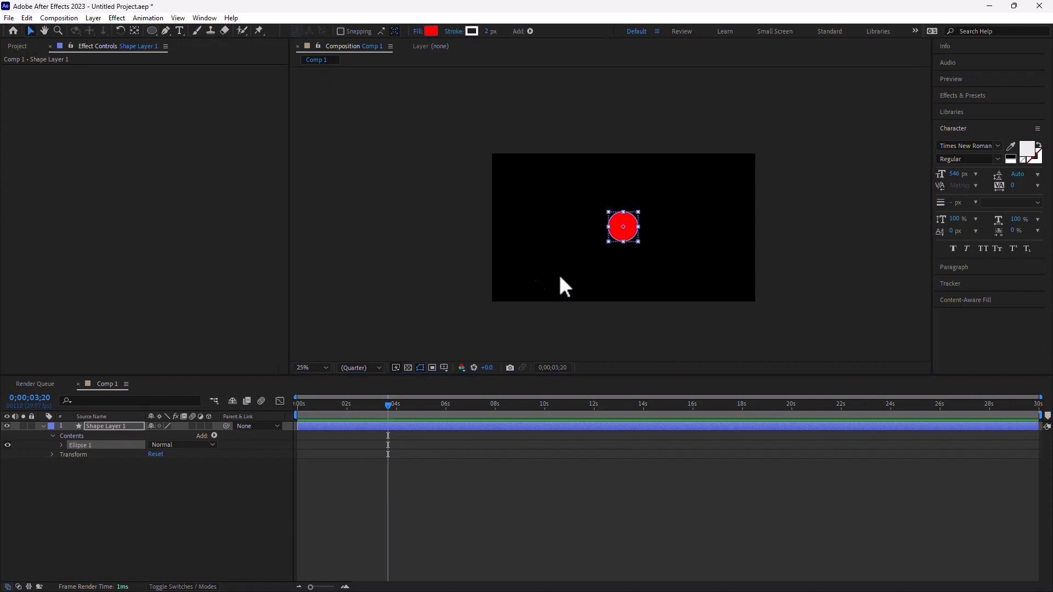
click(558, 272)
click(625, 235)
drag(634, 226, 509, 287)
- Keyframe the circle's Position, moving it up-right at about two seconds, then advance through 3;15 and 5;05
click(313, 404)
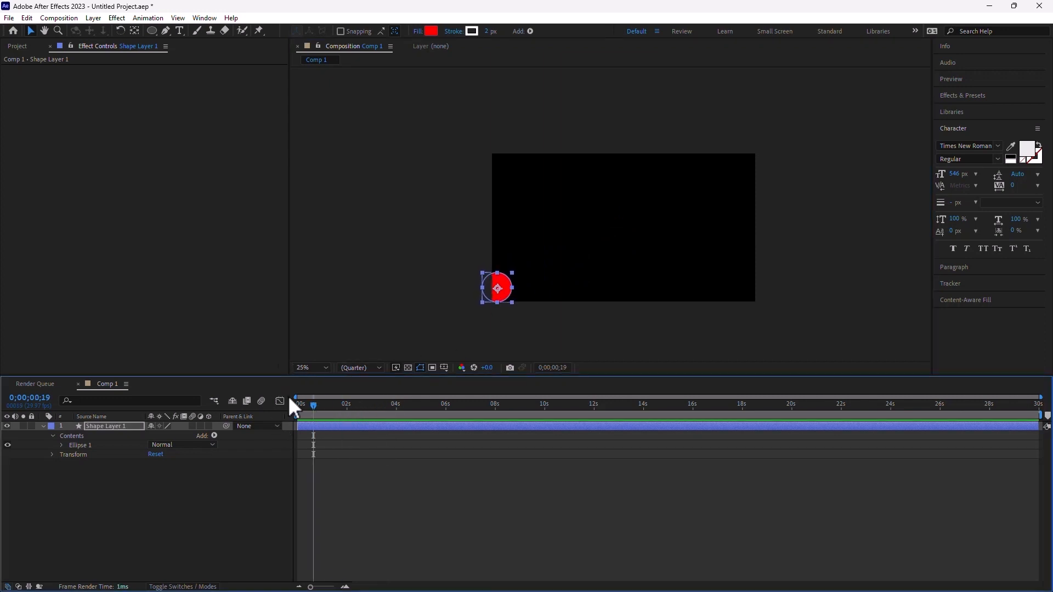
key(p)
click(70, 435)
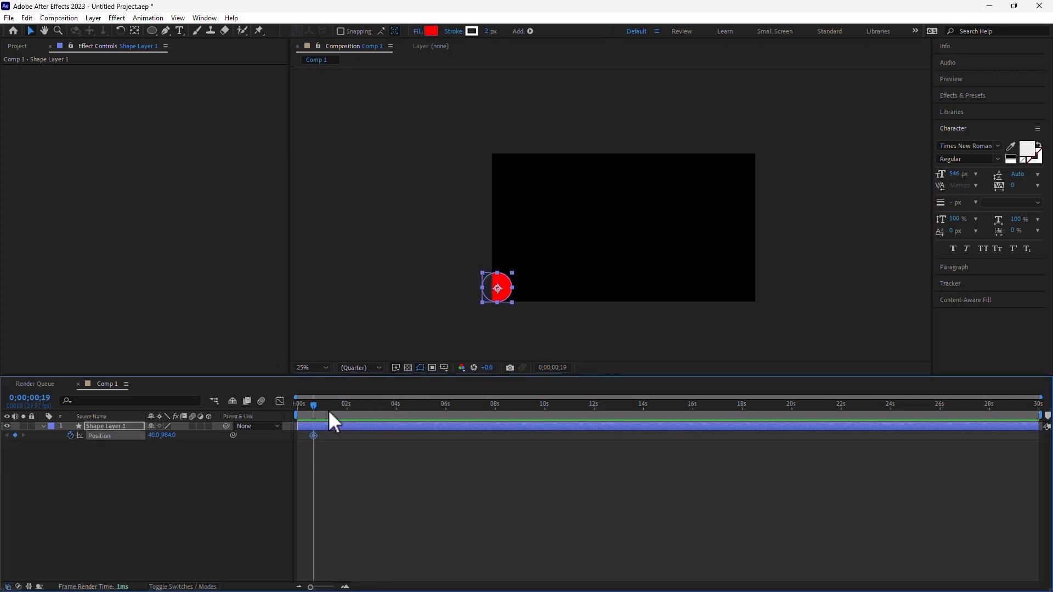
click(349, 408)
drag(511, 285, 701, 182)
click(384, 405)
click(425, 404)
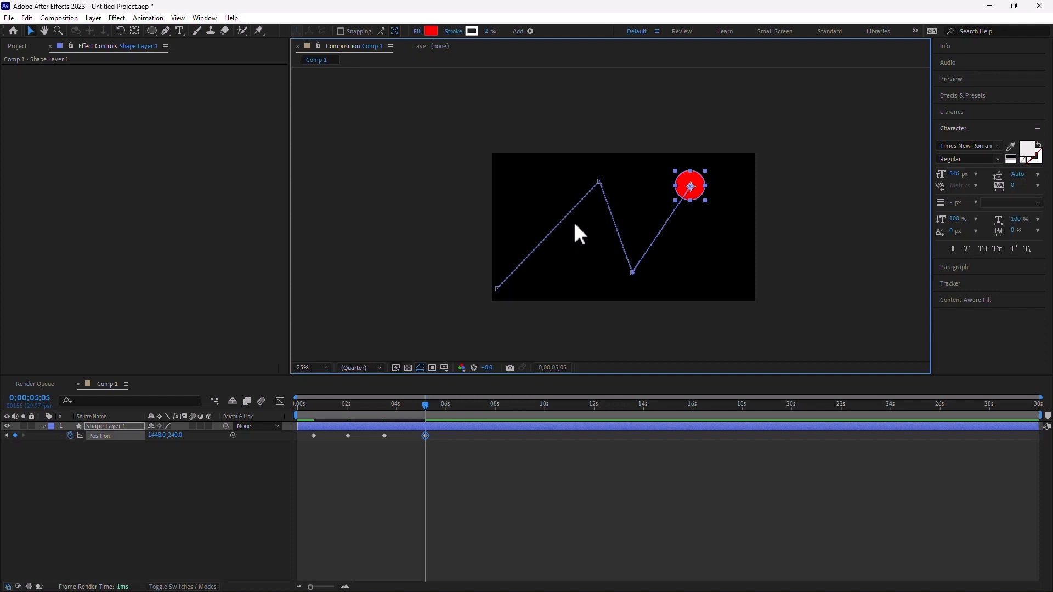
click(25, 17)
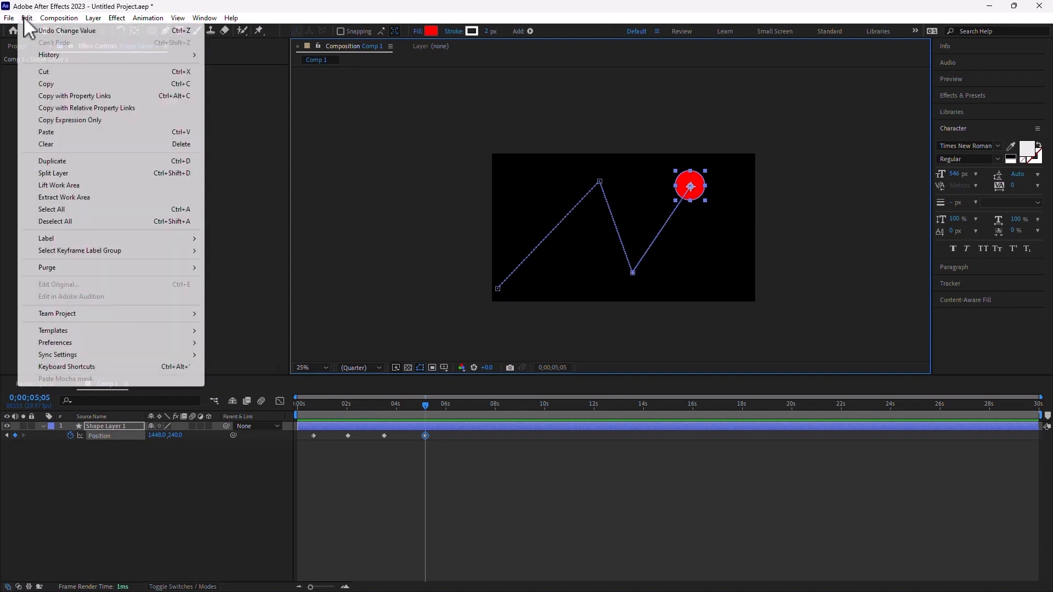
mouse_move(134, 343)
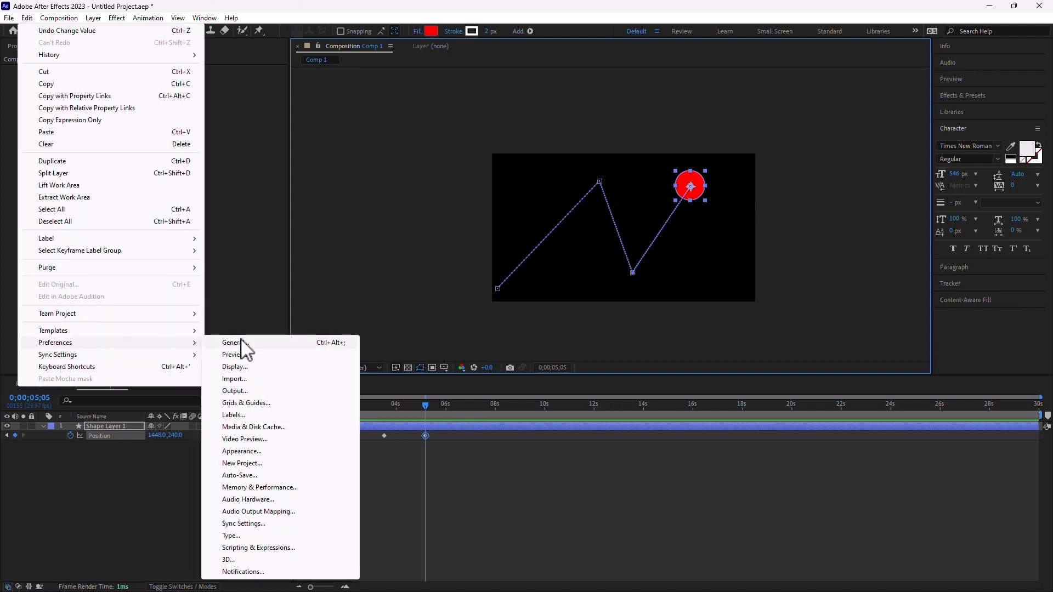
click(237, 341)
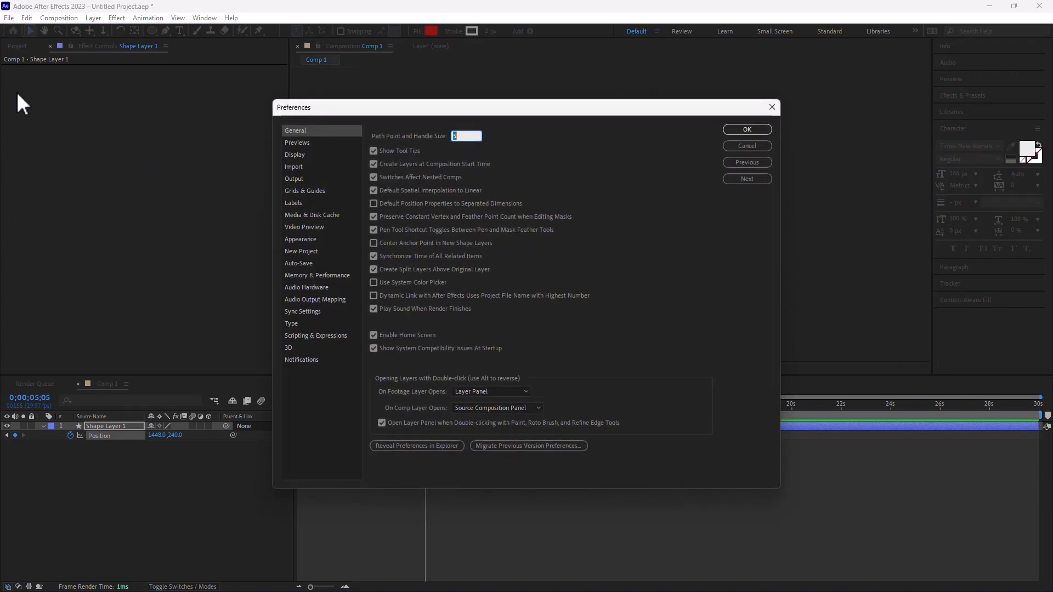
click(379, 203)
click(762, 130)
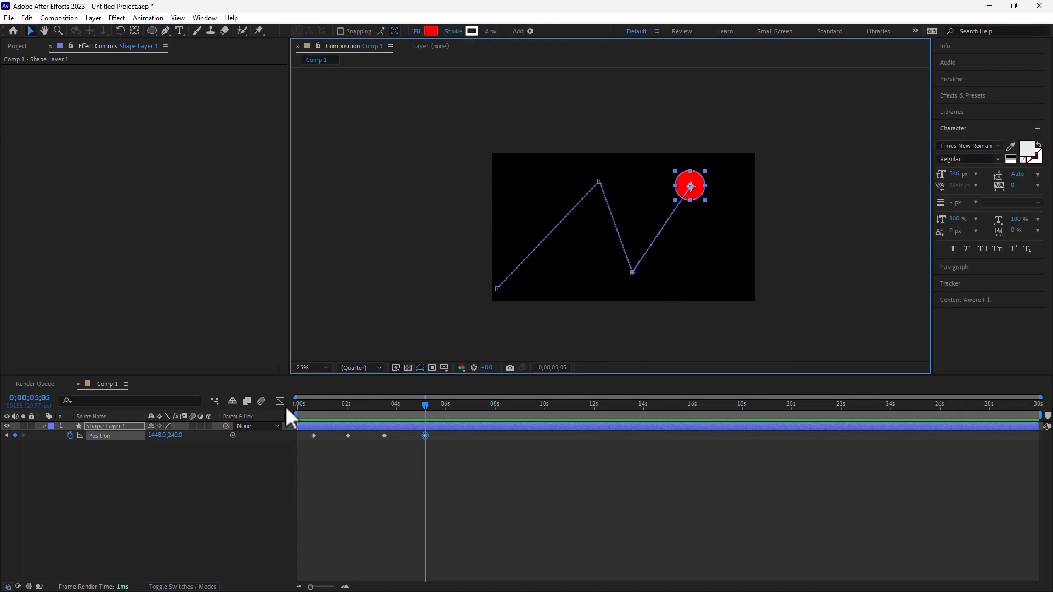
click(99, 436)
- Change the selected Position keyframes' spatial interpolation to Continuous Bezier, then deselect
right_click(383, 436)
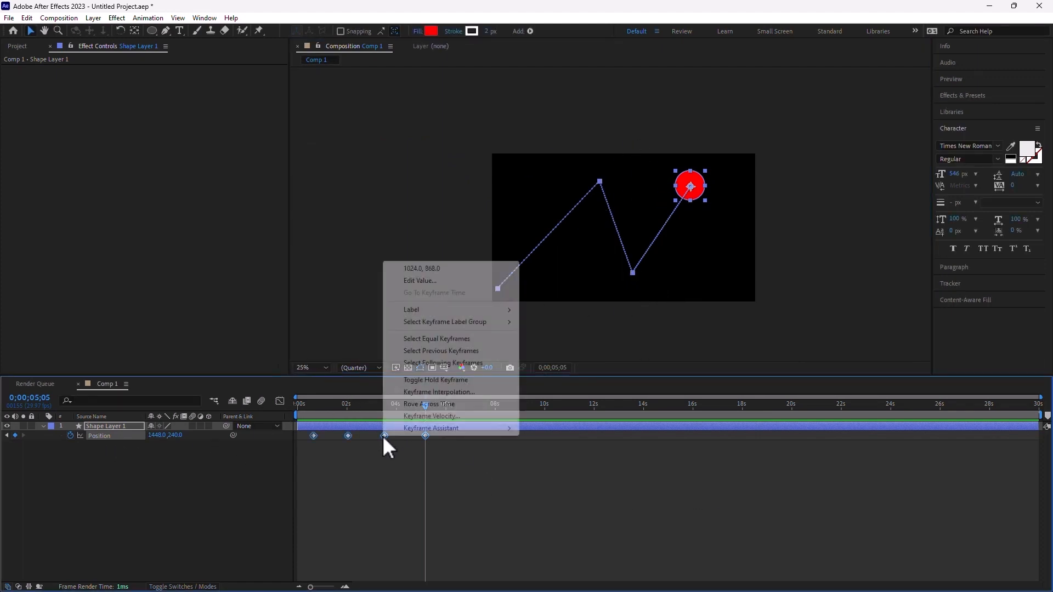
click(462, 392)
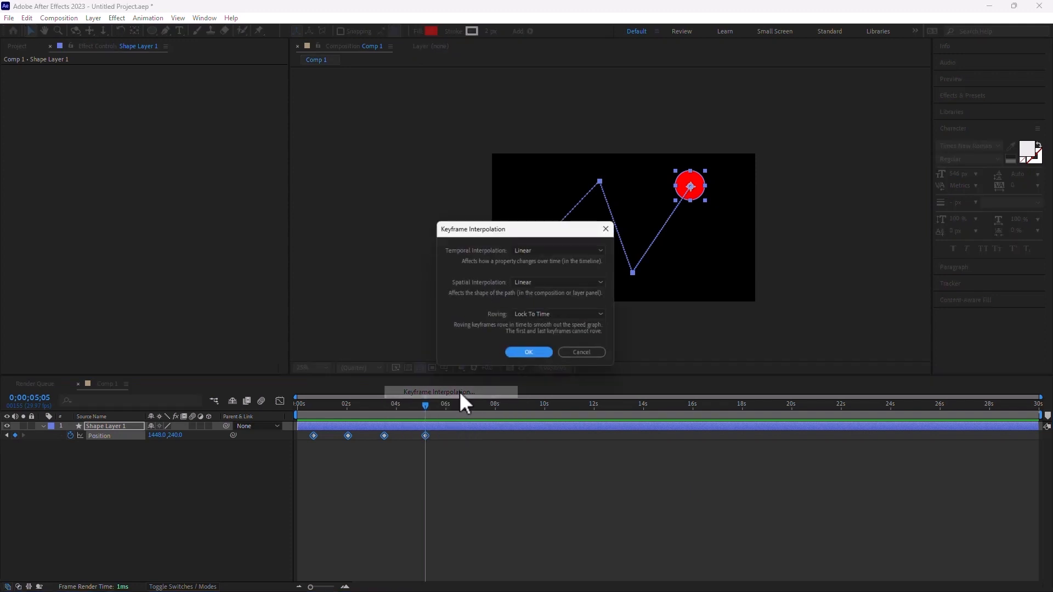
click(554, 281)
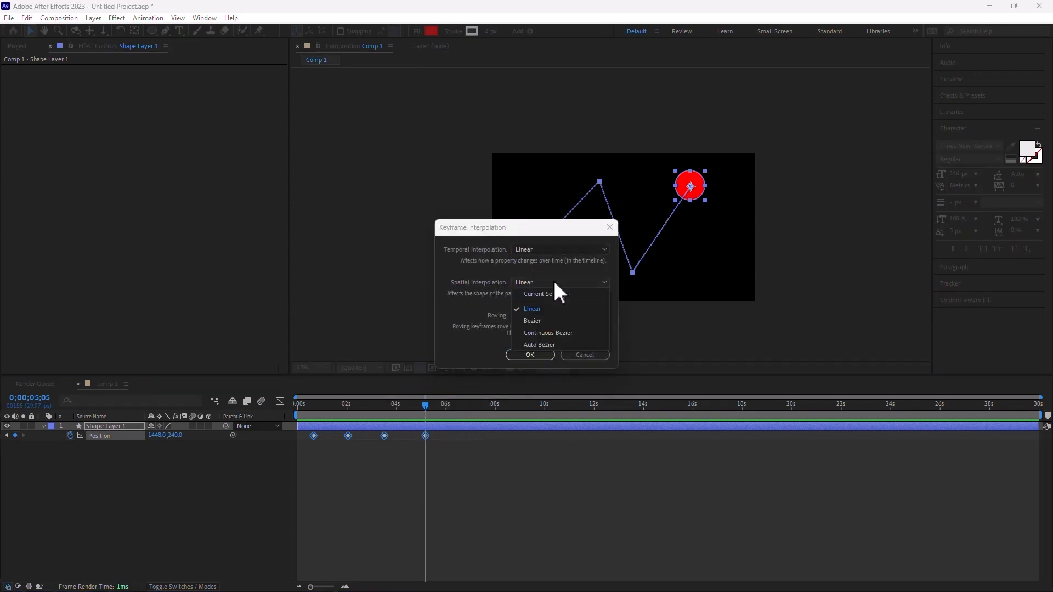
click(580, 332)
click(530, 355)
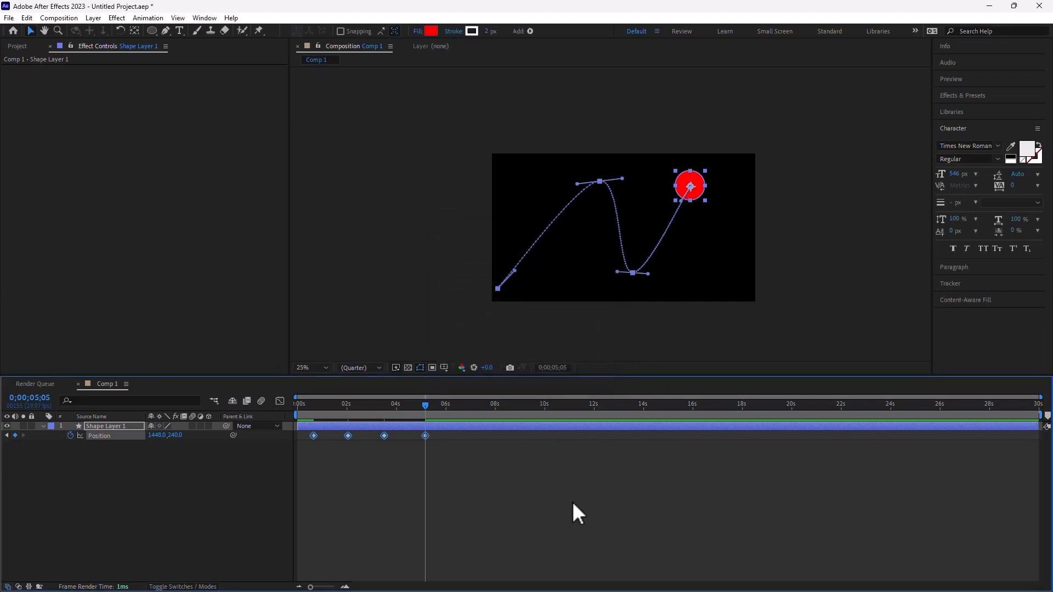
click(574, 495)
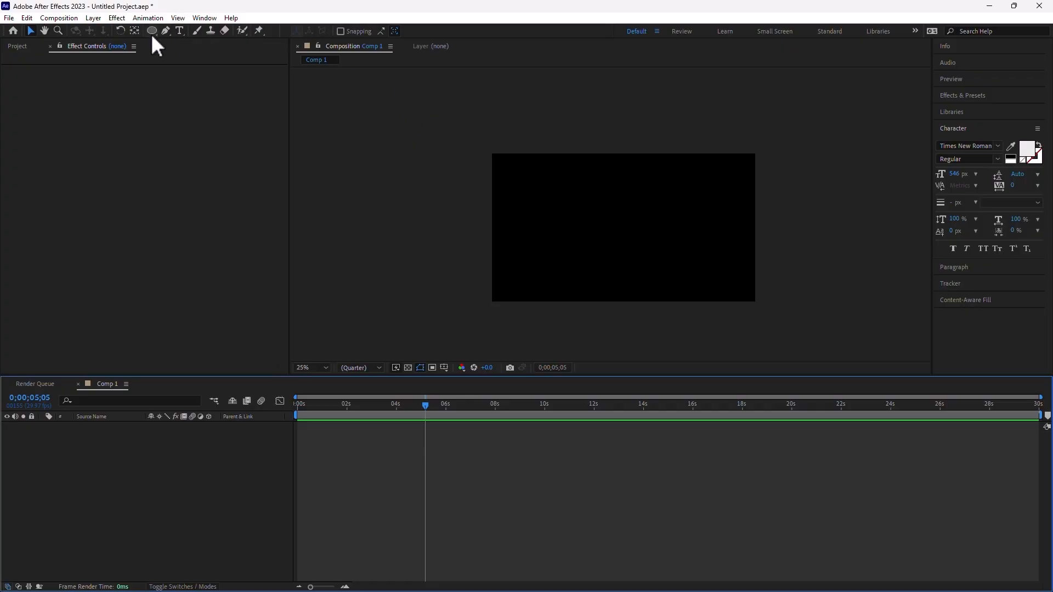
- Draw a red circle at top-left, then enable Center Anchor Point in New Shape Layers in General preferences
click(152, 31)
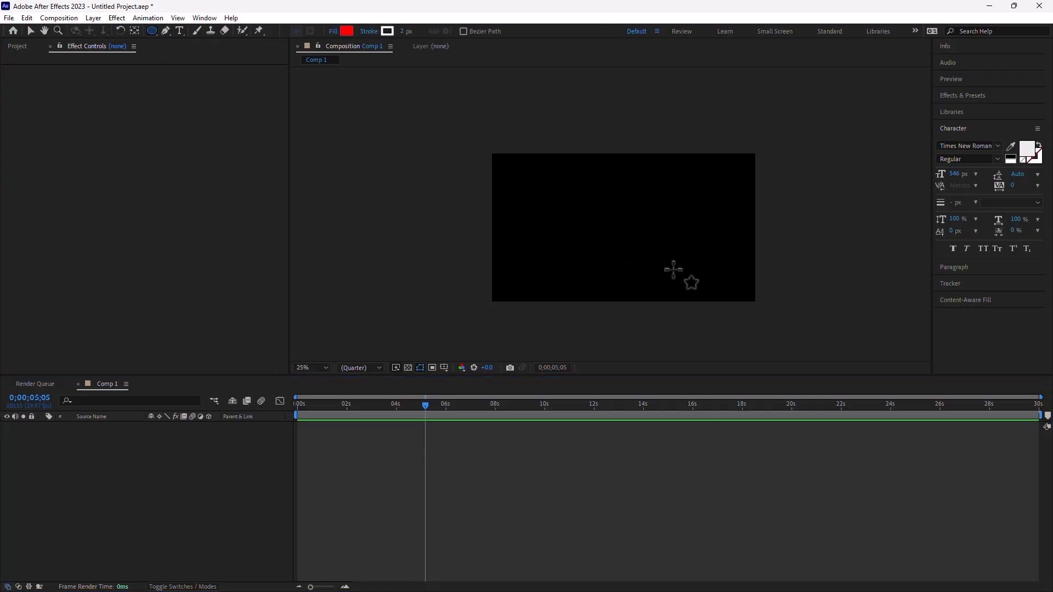
drag(500, 161, 564, 224)
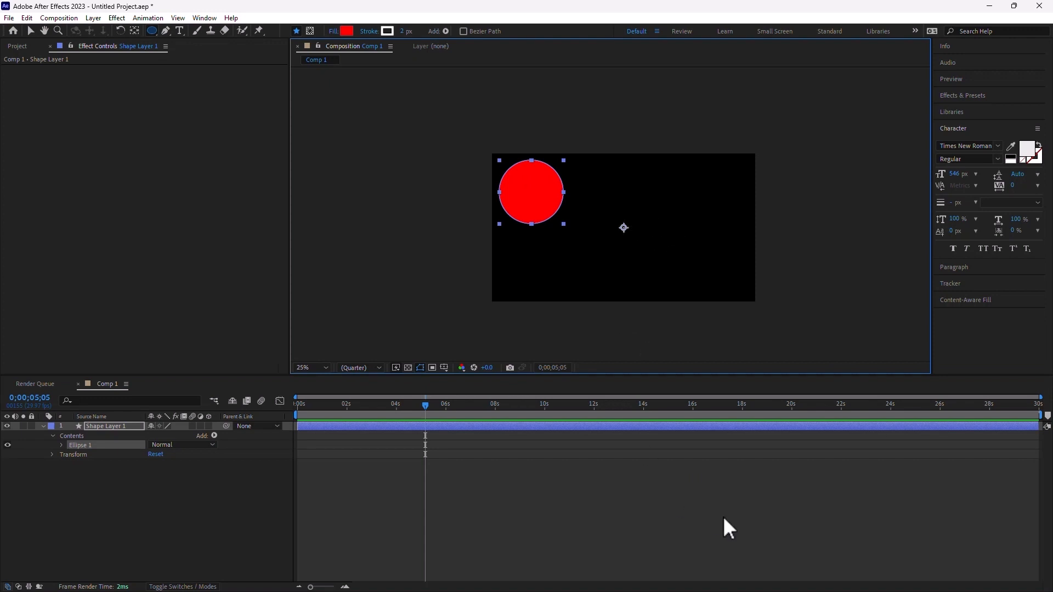
click(26, 18)
mouse_move(100, 342)
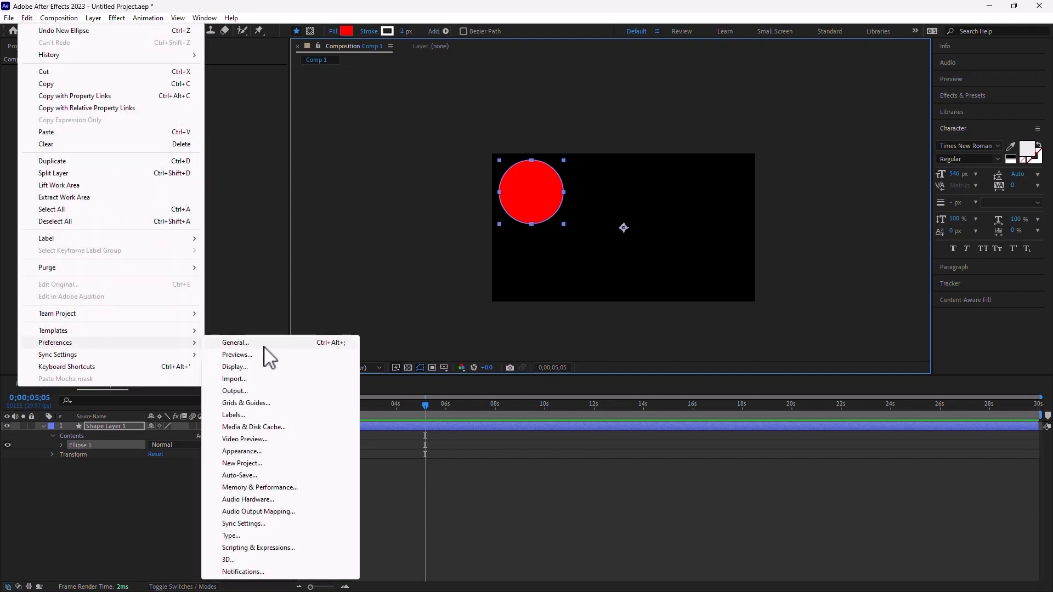
click(268, 343)
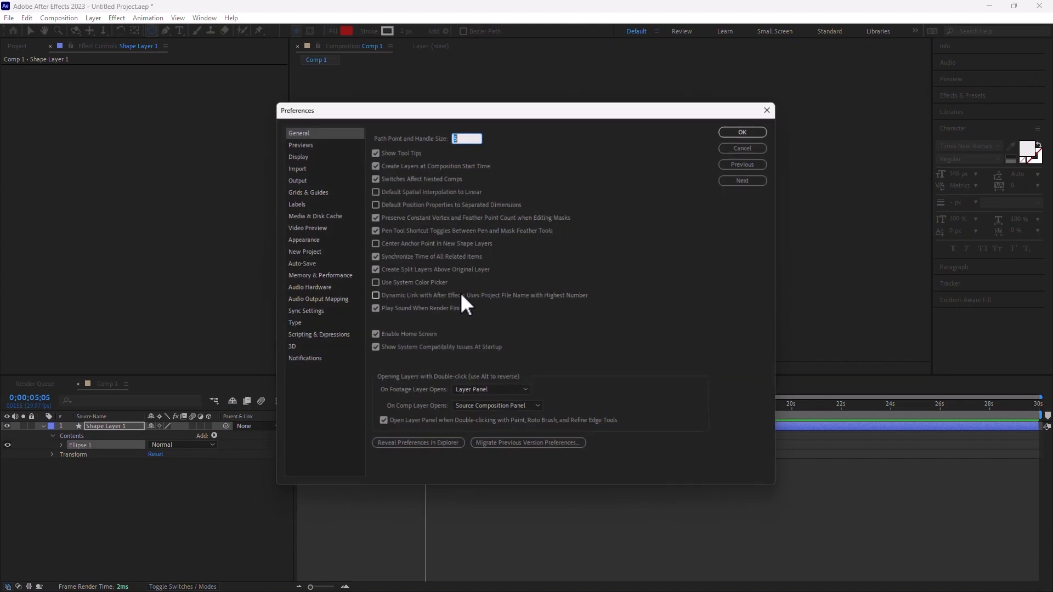
click(375, 244)
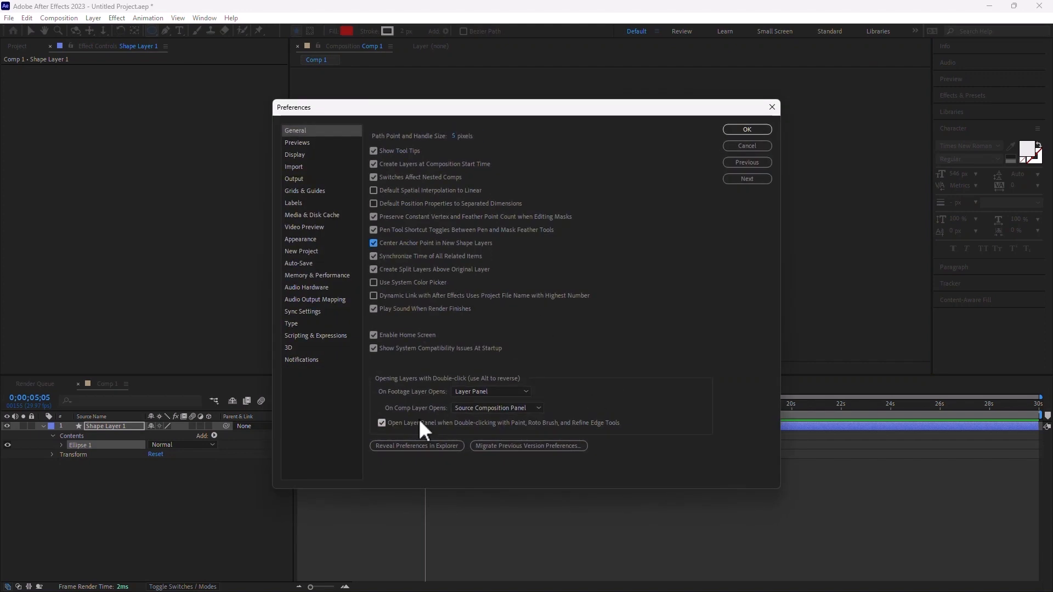
click(742, 128)
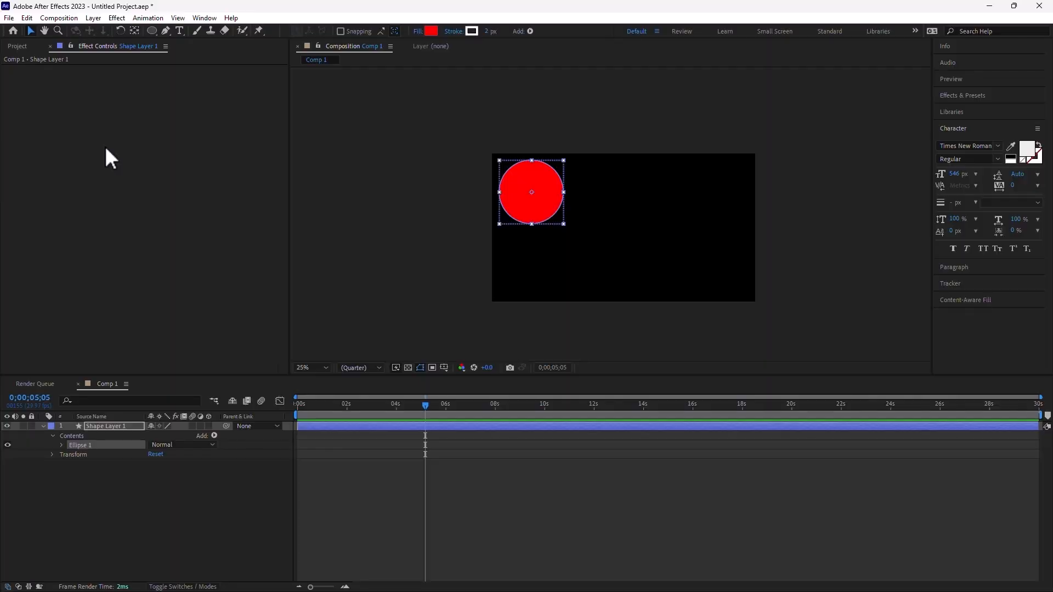
- Drag the red circle from the upper left to the composition centre and deselect it
click(134, 30)
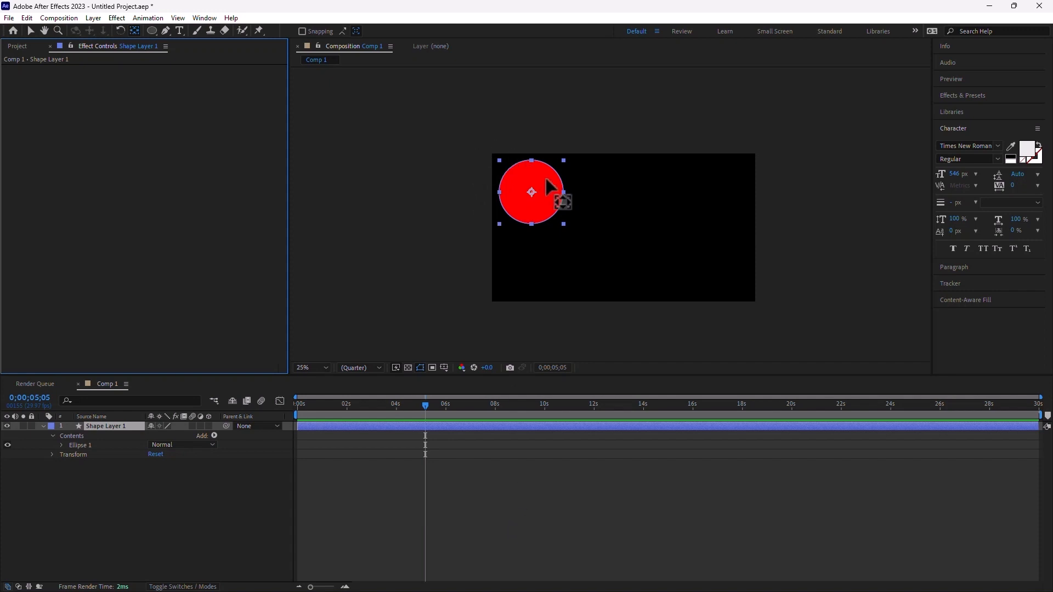
click(32, 31)
mouse_move(521, 178)
mouse_down()
mouse_move(617, 210)
mouse_move(608, 210)
mouse_up()
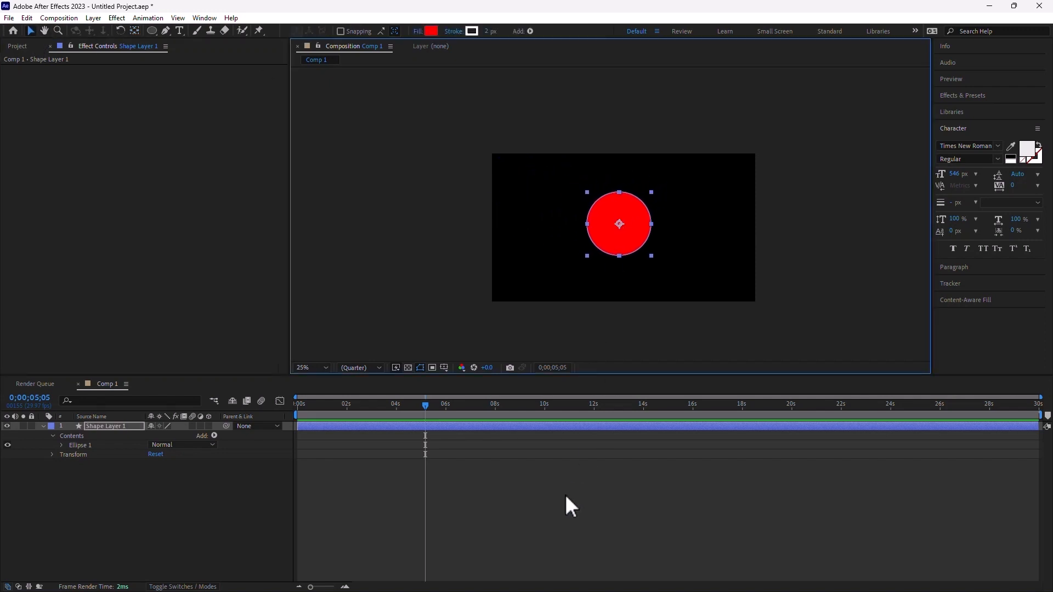
click(565, 495)
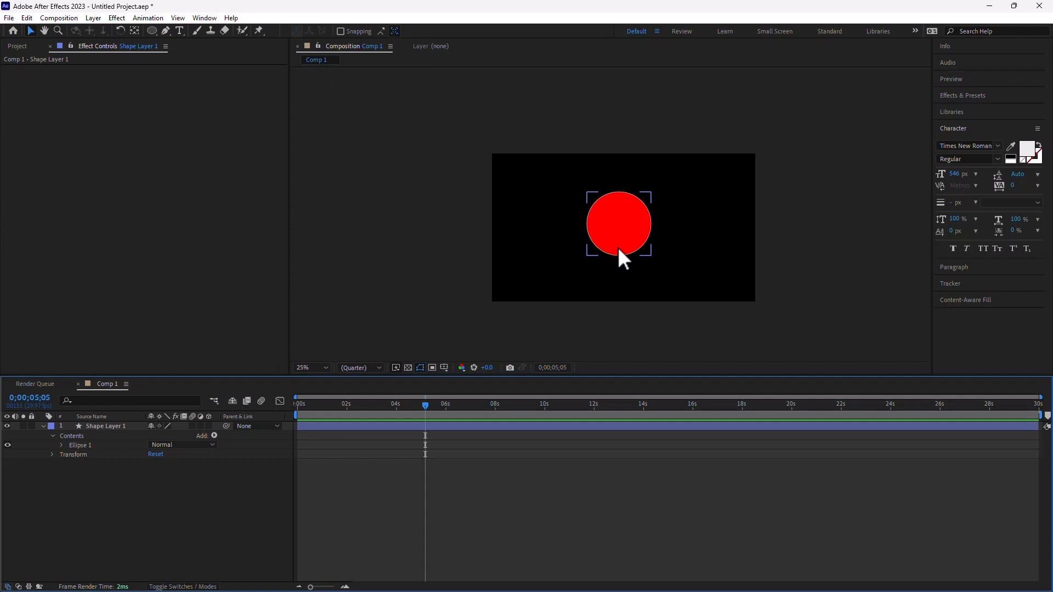
click(152, 30)
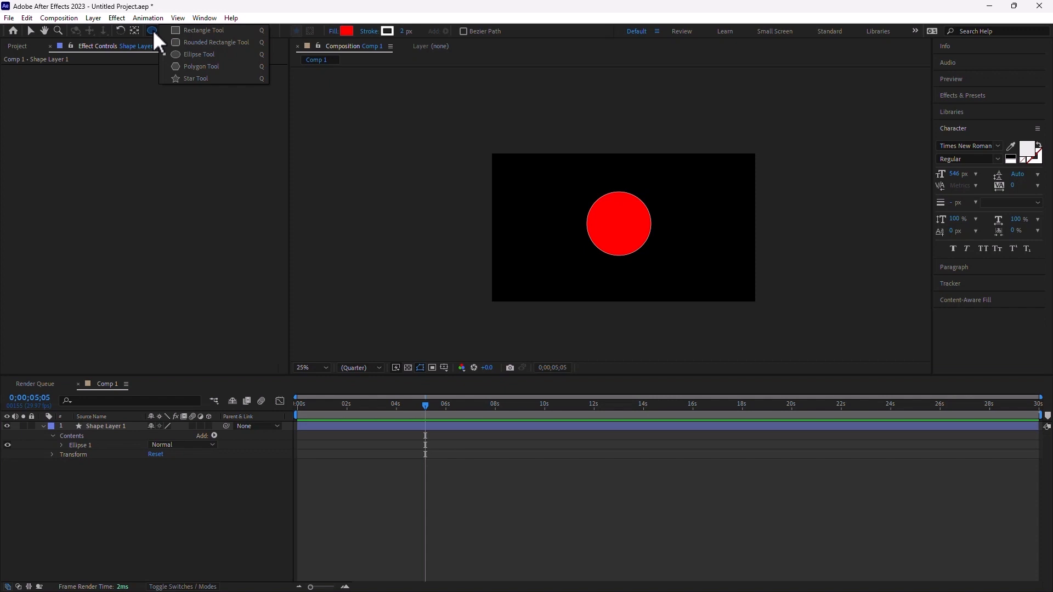
drag(649, 237, 693, 274)
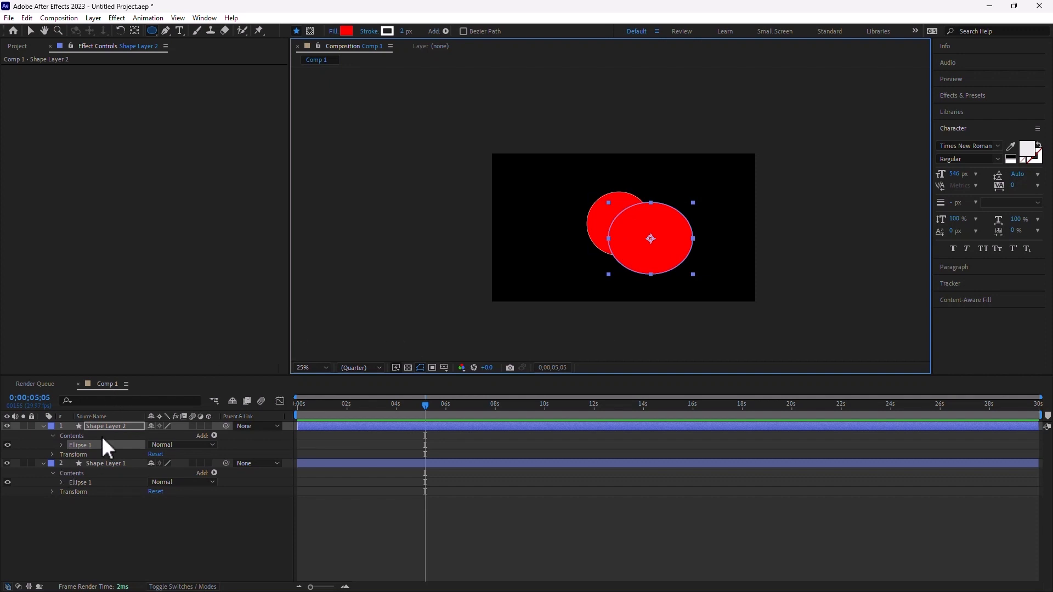
click(114, 427)
key(Delete)
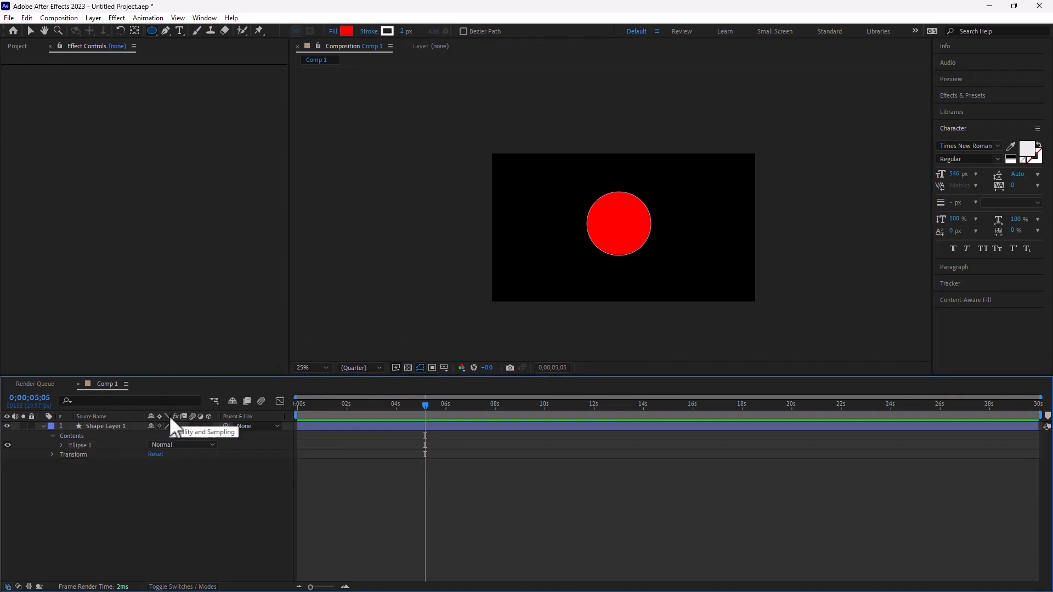
click(95, 445)
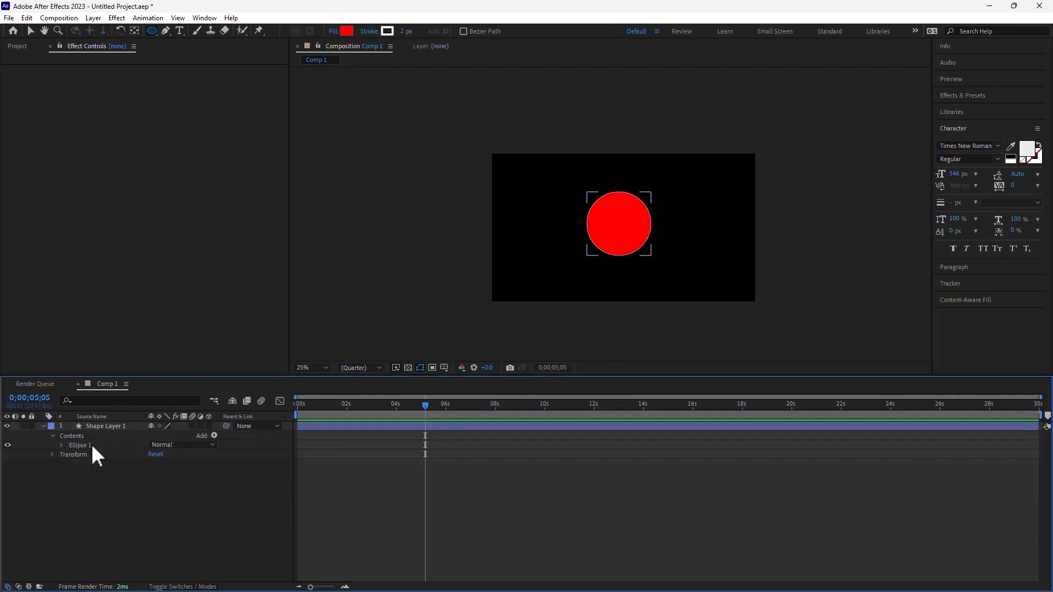
click(106, 428)
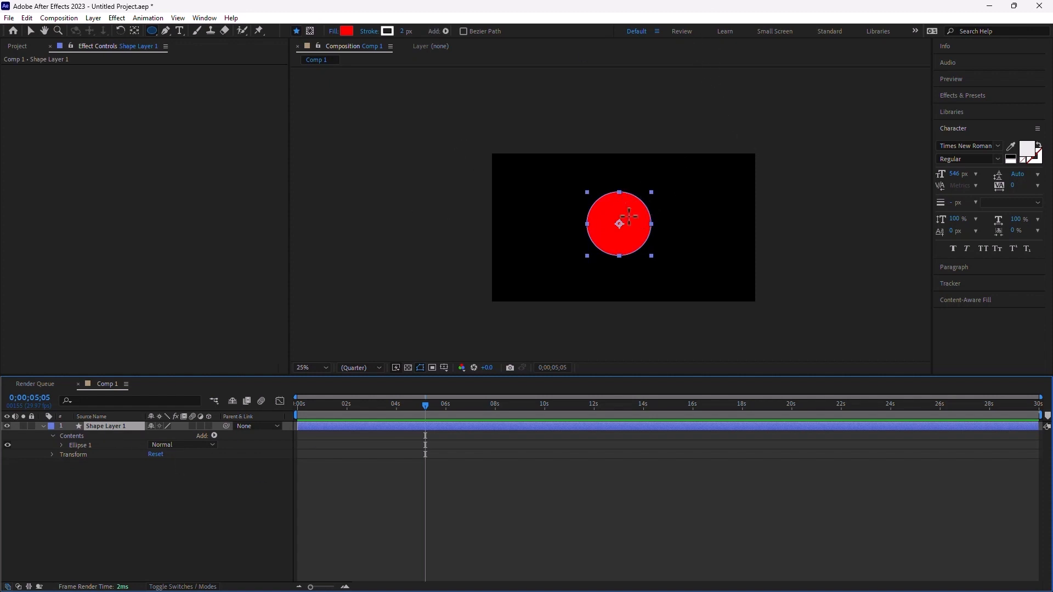
drag(625, 203, 692, 263)
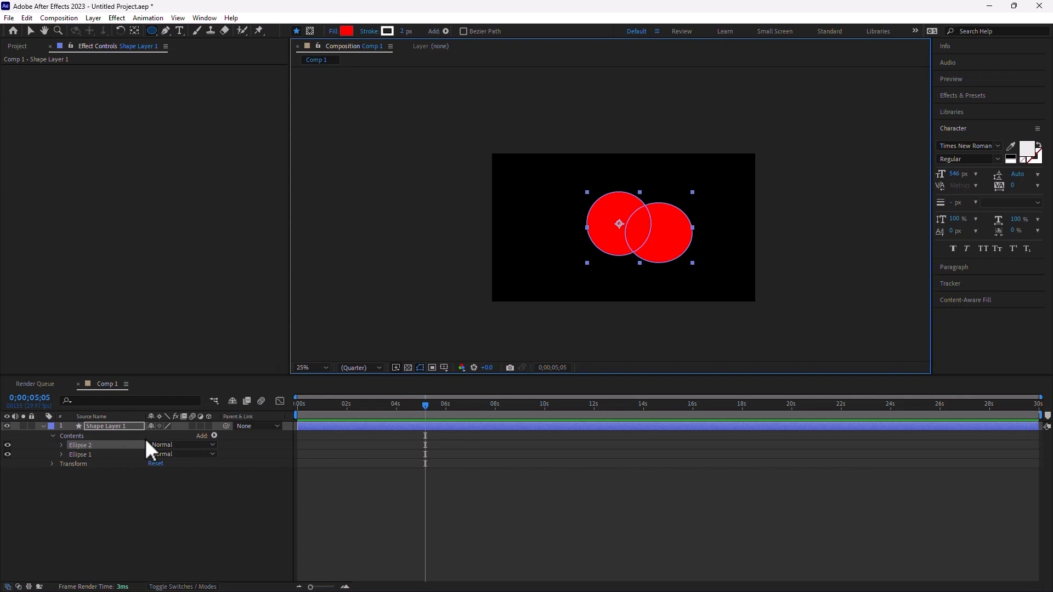
click(83, 444)
key(Delete)
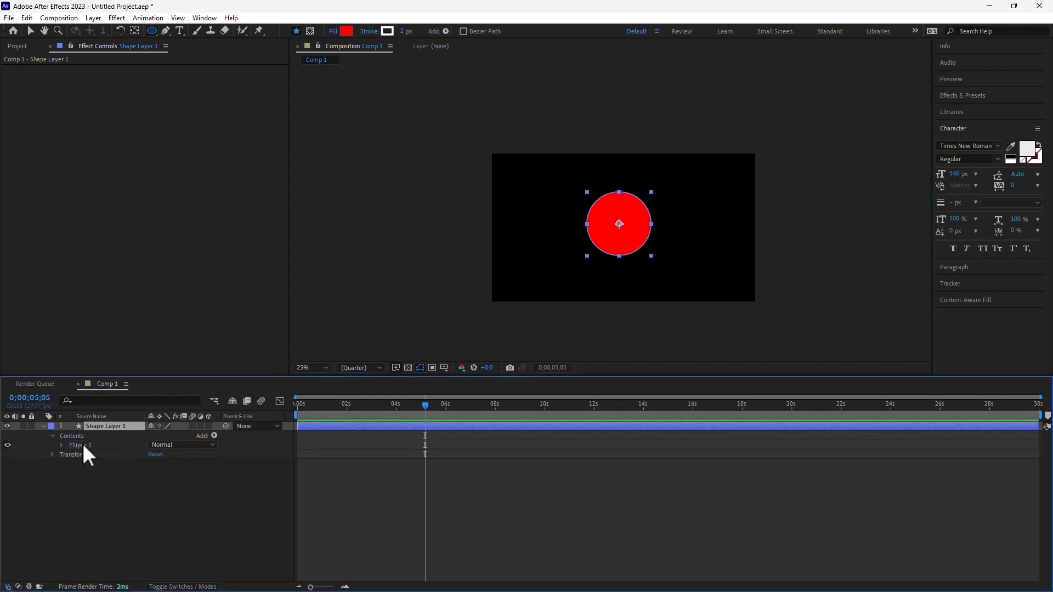
- Draw an elliptical mask over the red circle and set Mask 1's mode to Subtract
click(310, 31)
mouse_move(614, 202)
mouse_down()
mouse_move(693, 253)
mouse_move(675, 233)
mouse_up()
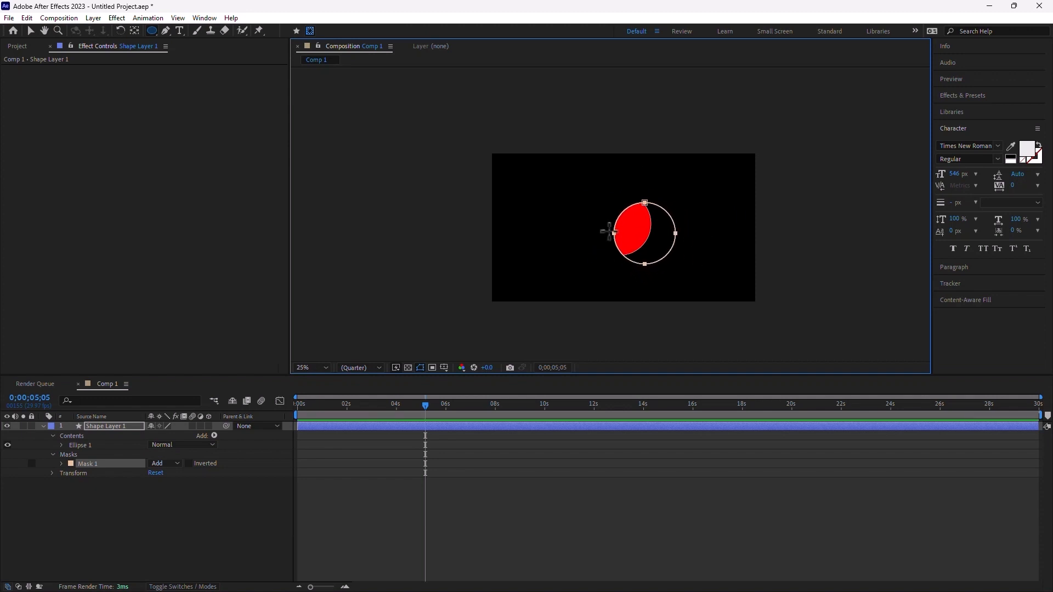
click(174, 464)
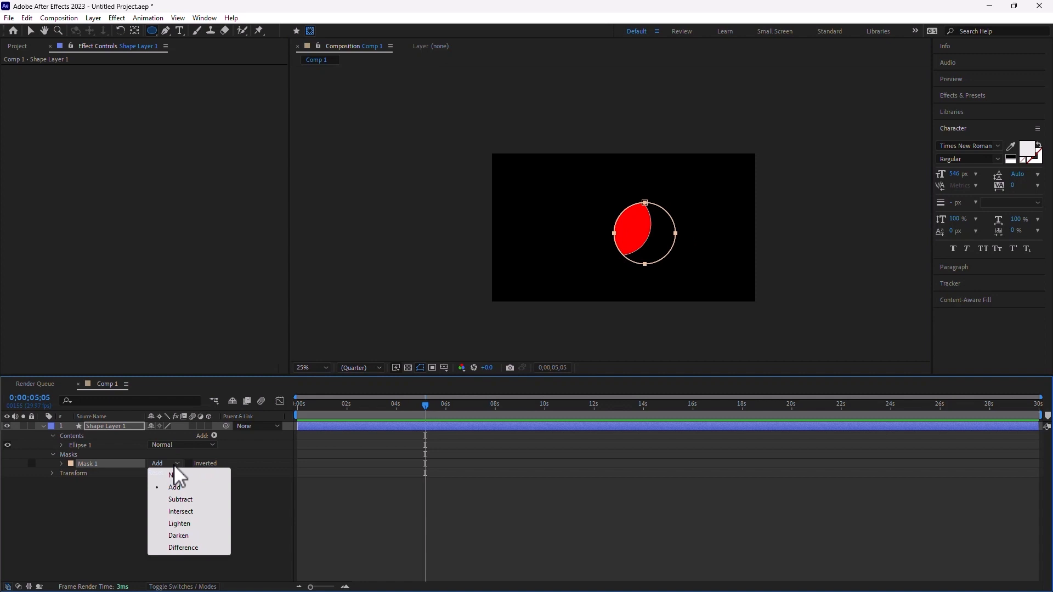
click(178, 499)
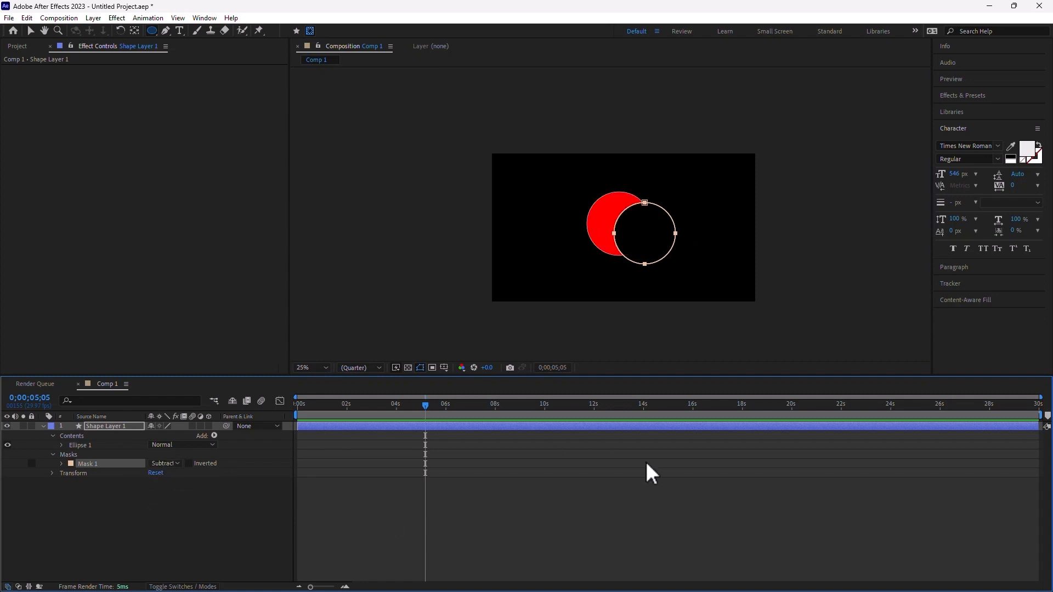
click(549, 529)
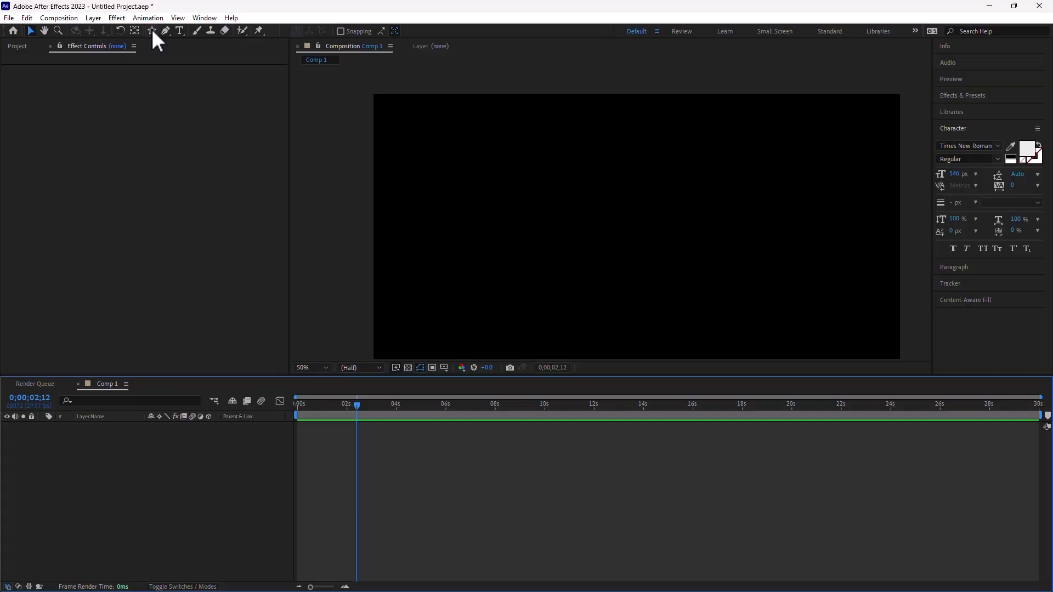
- Set the Star tool's fill to yellow FFEA00 and its stroke to None
click(151, 30)
click(347, 31)
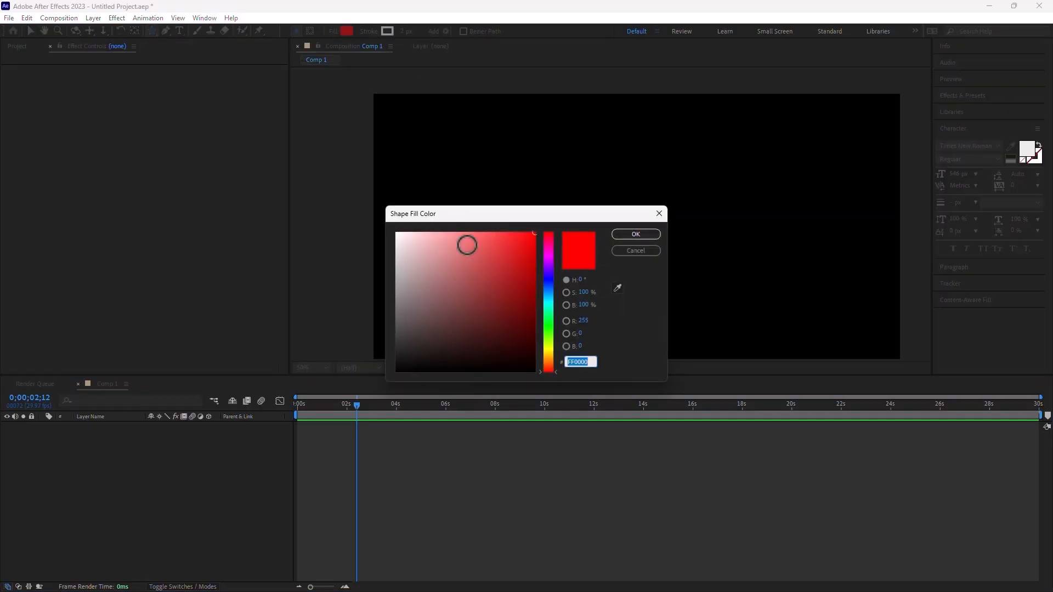
click(548, 351)
click(635, 234)
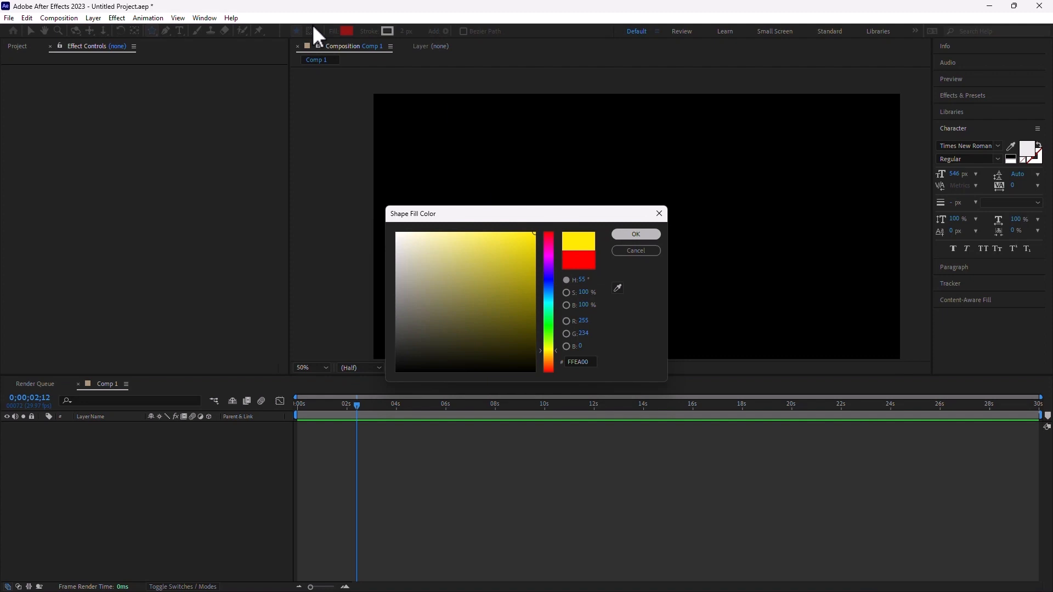
click(373, 31)
click(471, 270)
click(509, 333)
- Draw a yellow test star and expand its Polystar 1 properties
click(691, 297)
drag(691, 296, 698, 327)
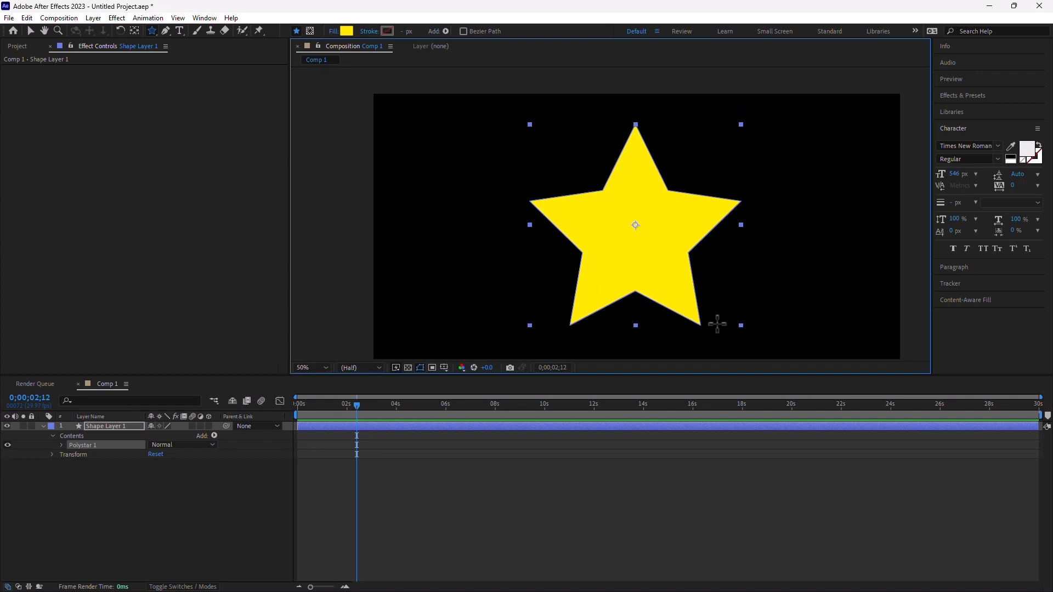
click(63, 445)
click(71, 455)
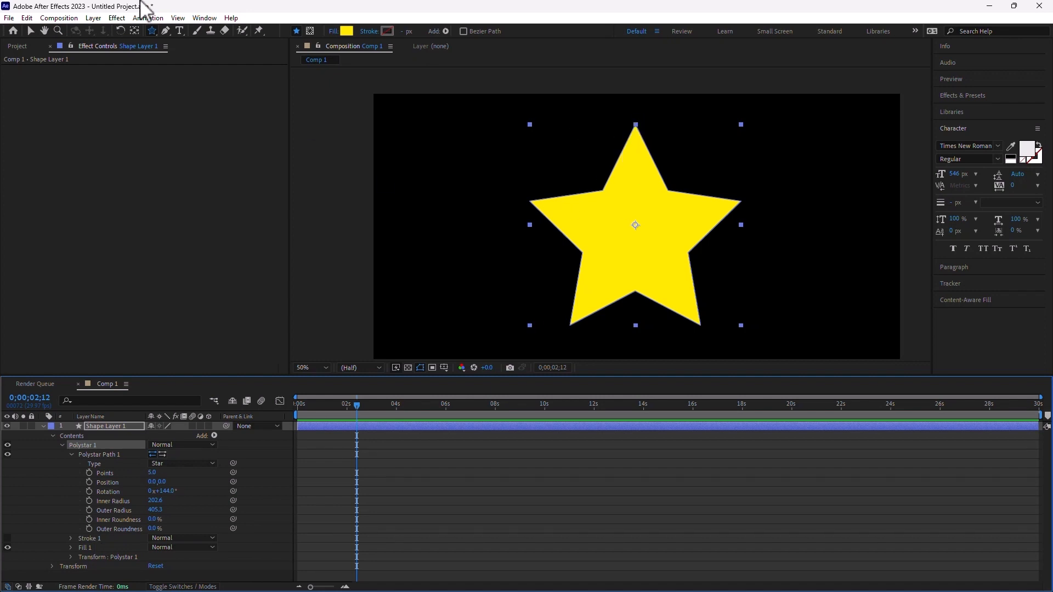
- Select Shape Layer 1 holding the star and delete it
click(31, 30)
click(603, 193)
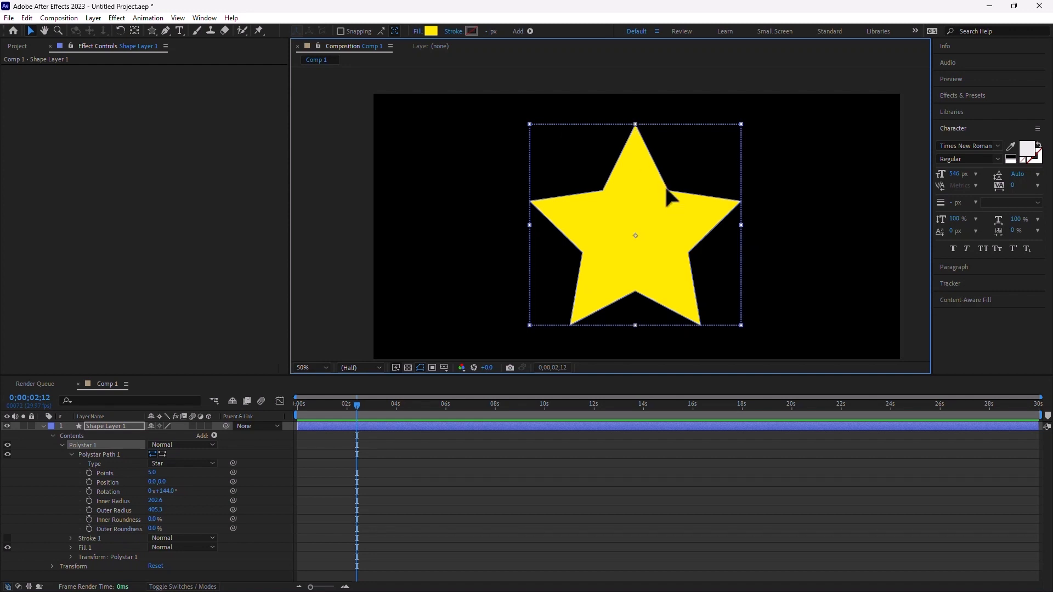
click(110, 427)
key(Delete)
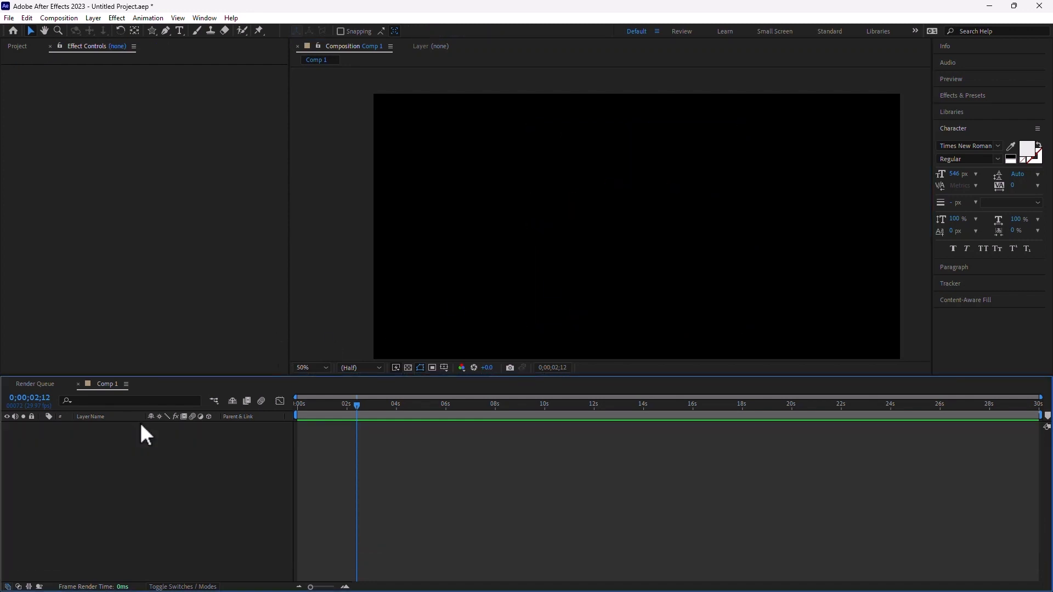
- Drag out a yellow five-point star from the composition centre with the Star tool
click(151, 31)
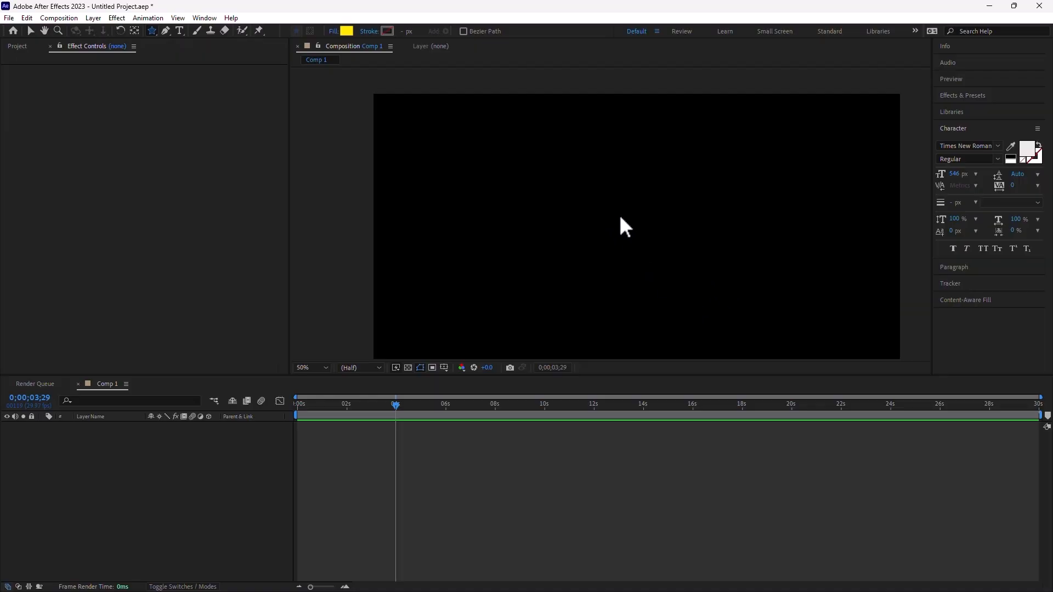
drag(620, 217, 712, 325)
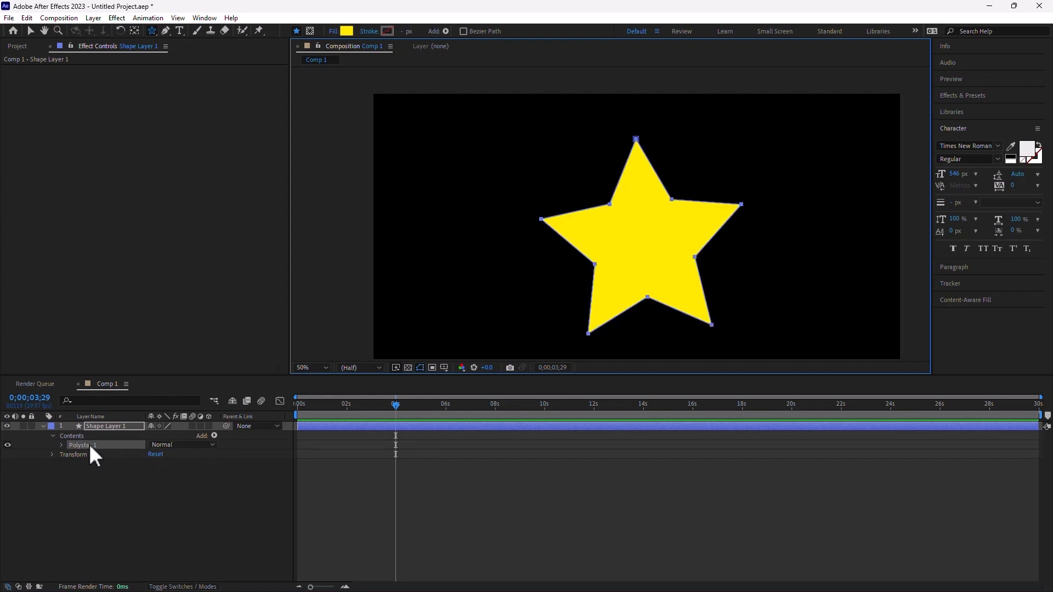
- Add a Path keyframe for Polystar 1 at 0;00;02;06, then move to 0;00;03;15
click(61, 445)
click(71, 454)
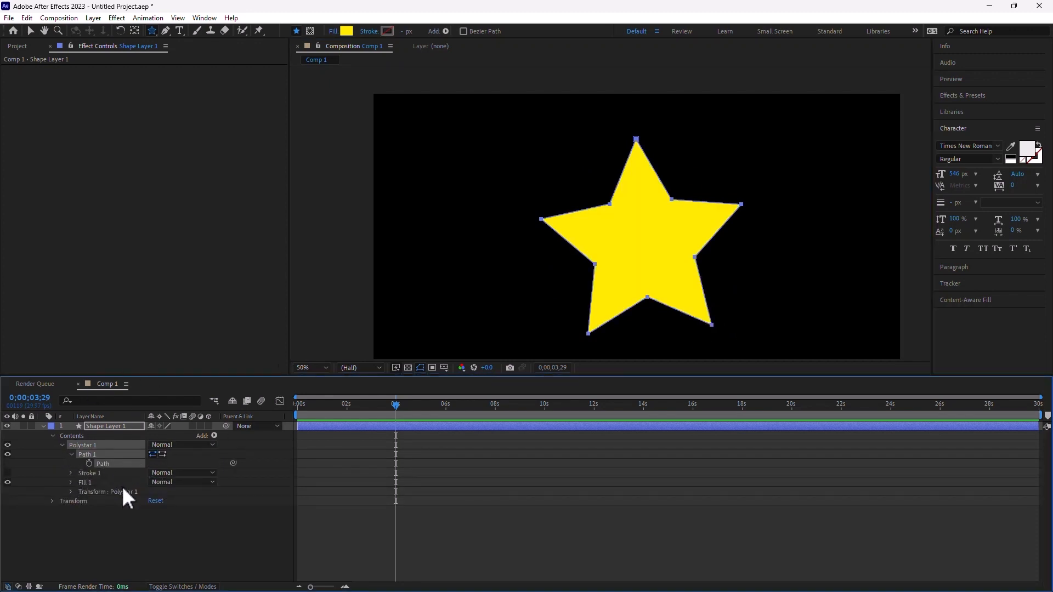
click(351, 410)
click(89, 463)
click(385, 406)
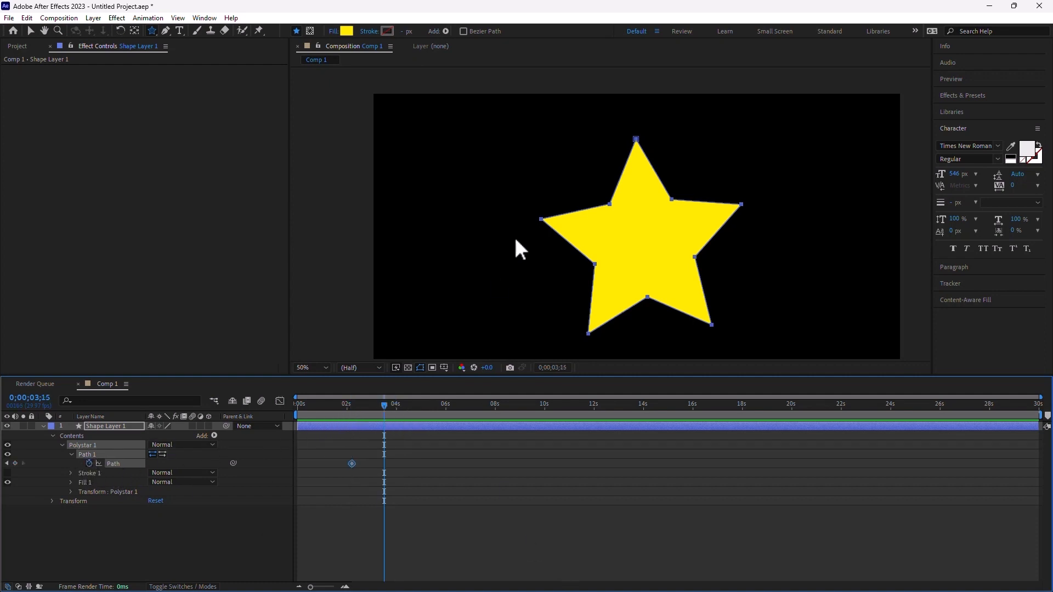
- Reshape the star at 0;00;03;15 by dragging its inner points outward
click(31, 31)
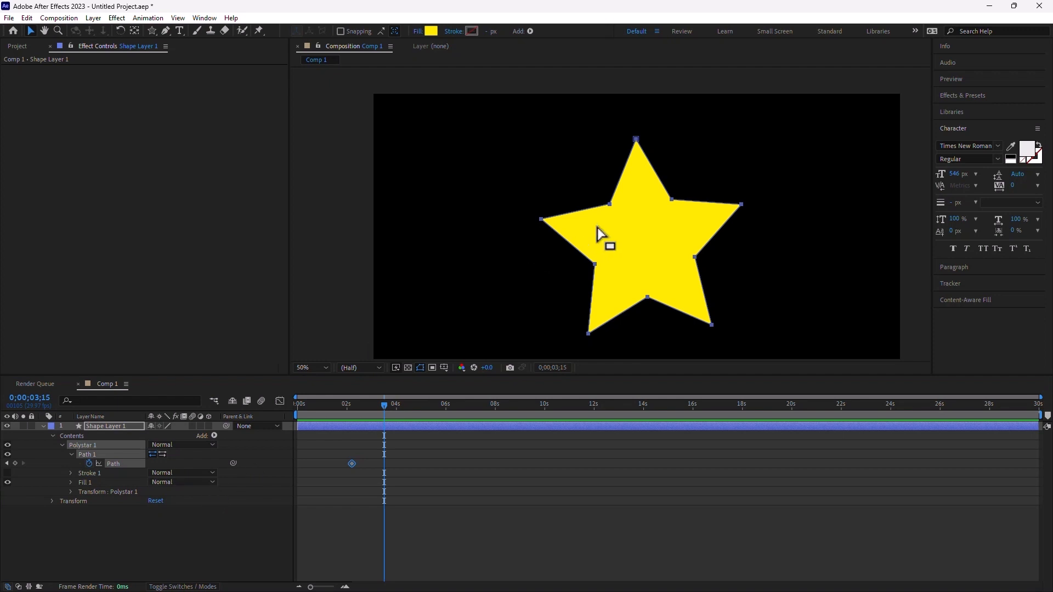
click(623, 200)
click(610, 204)
click(117, 463)
double_click(610, 203)
drag(610, 203, 562, 150)
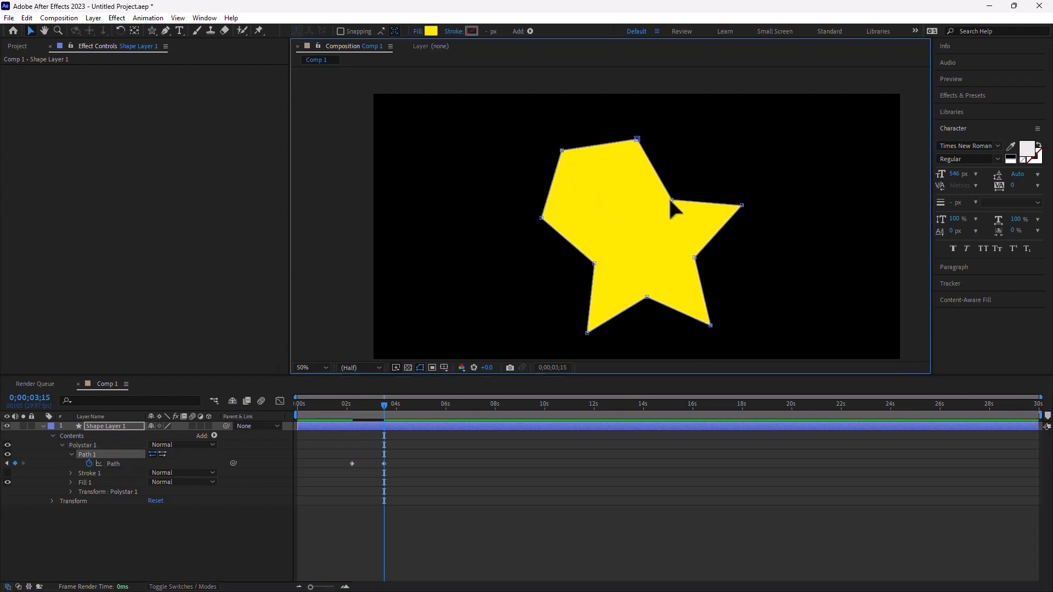
drag(671, 200, 700, 136)
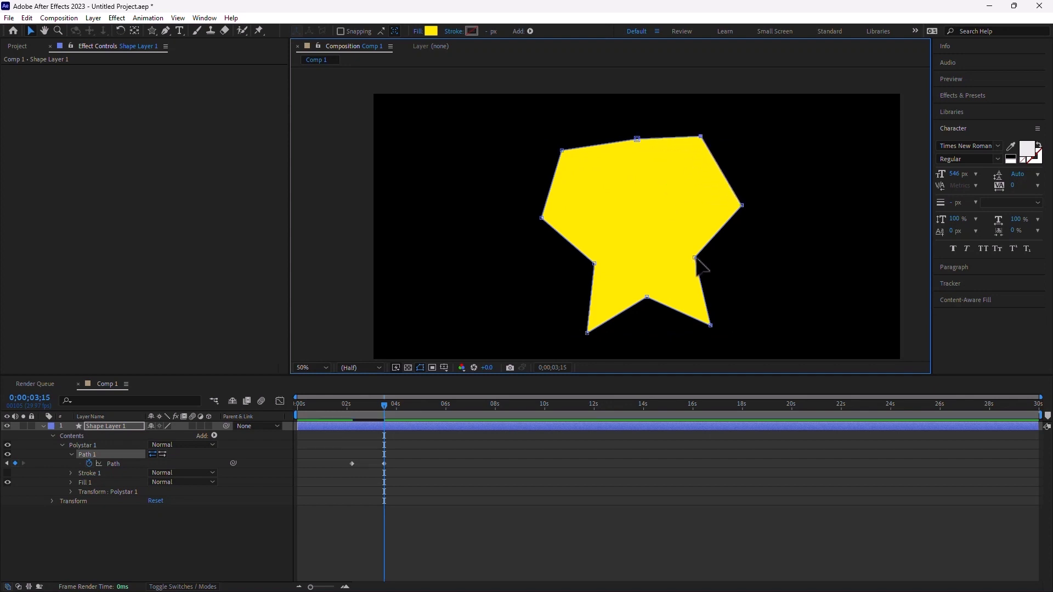
drag(695, 258, 759, 292)
drag(594, 264, 527, 292)
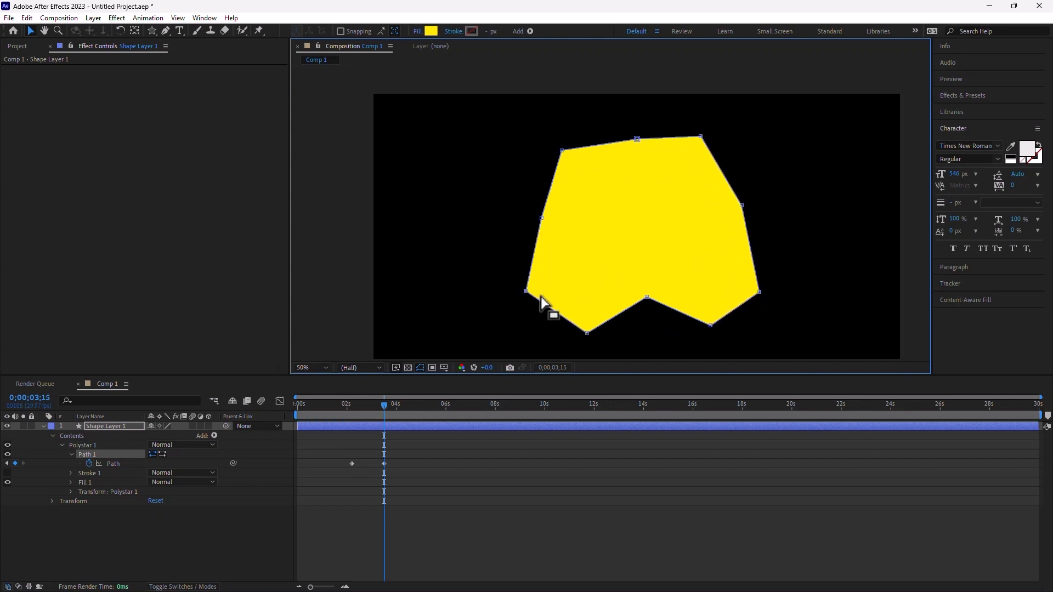
drag(647, 297, 649, 349)
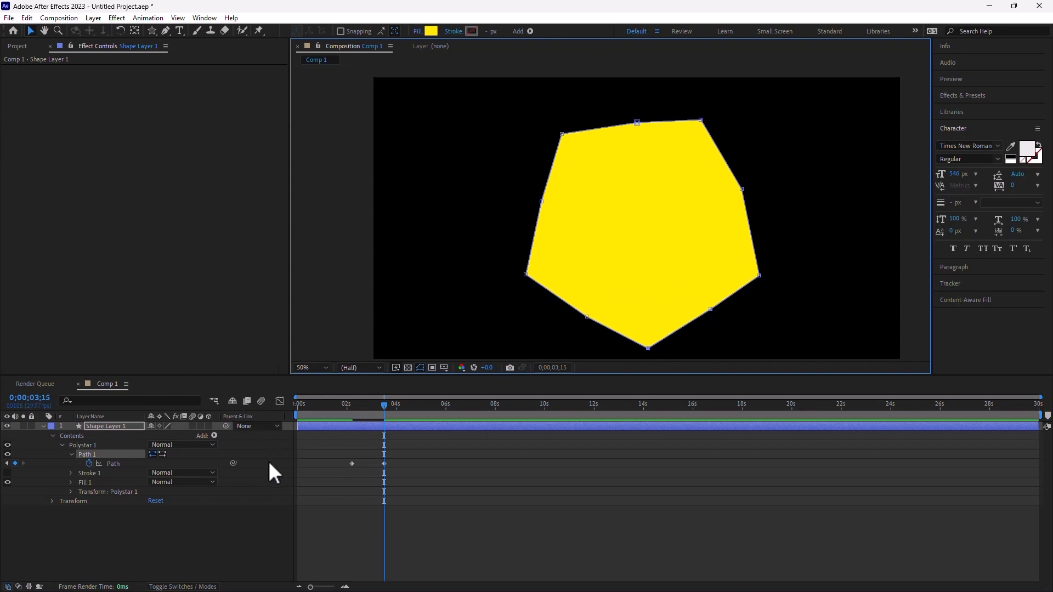
- Delete the reshaped Path keyframe at 0;00;03;15
click(146, 486)
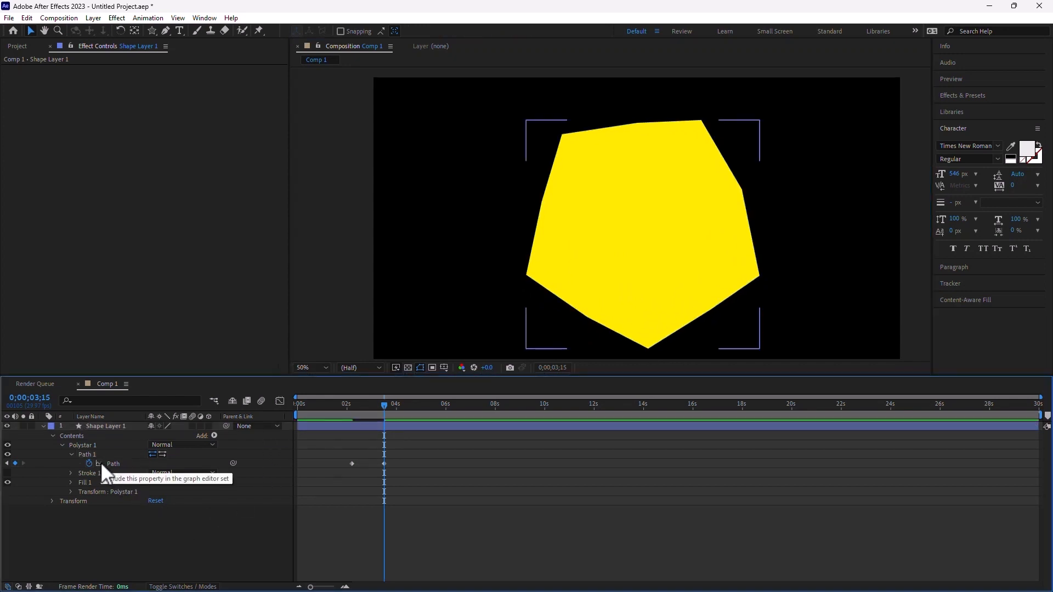
click(384, 463)
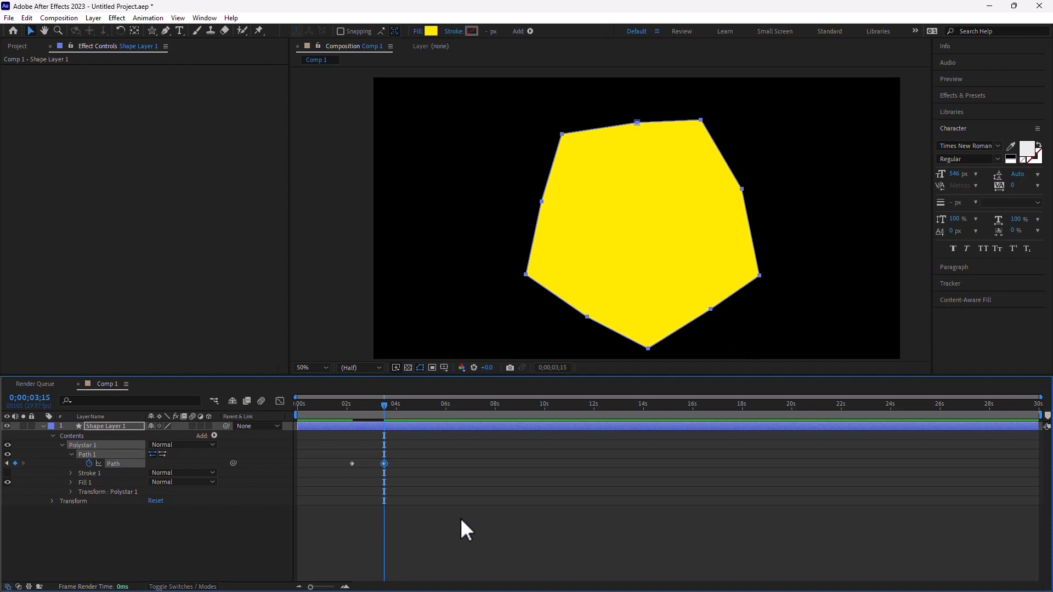
key(Delete)
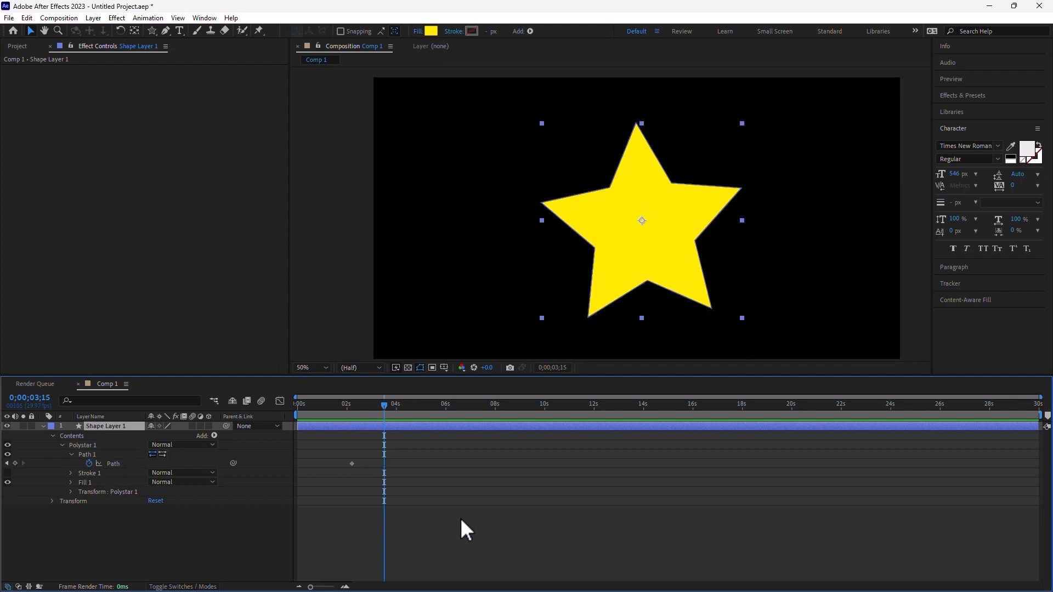
- Draw a rounded eight-point flower star inside Shape Layer 1 over the yellow star
click(204, 547)
click(150, 29)
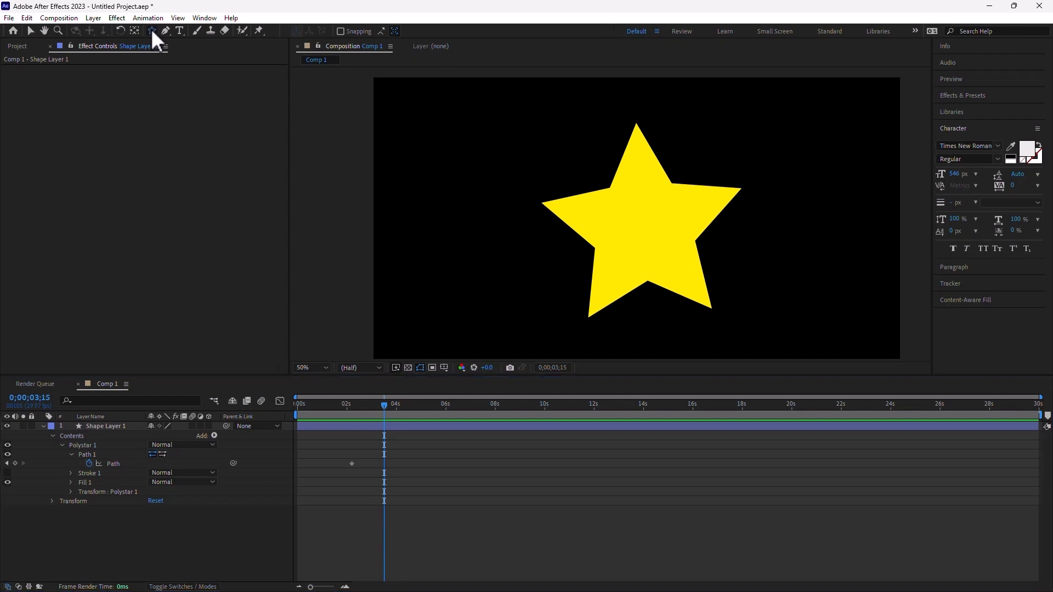
click(243, 103)
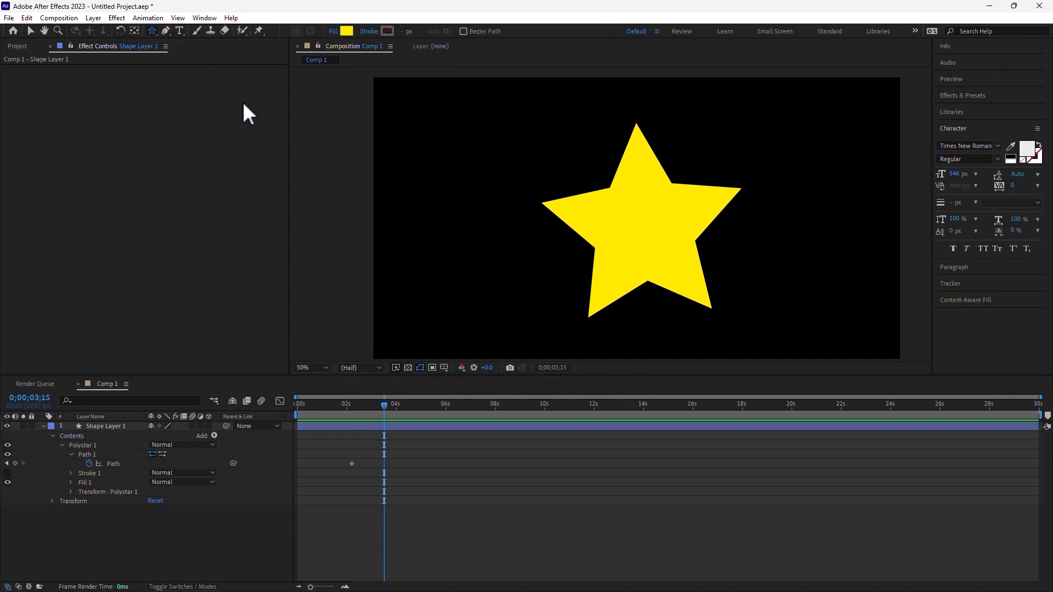
click(105, 429)
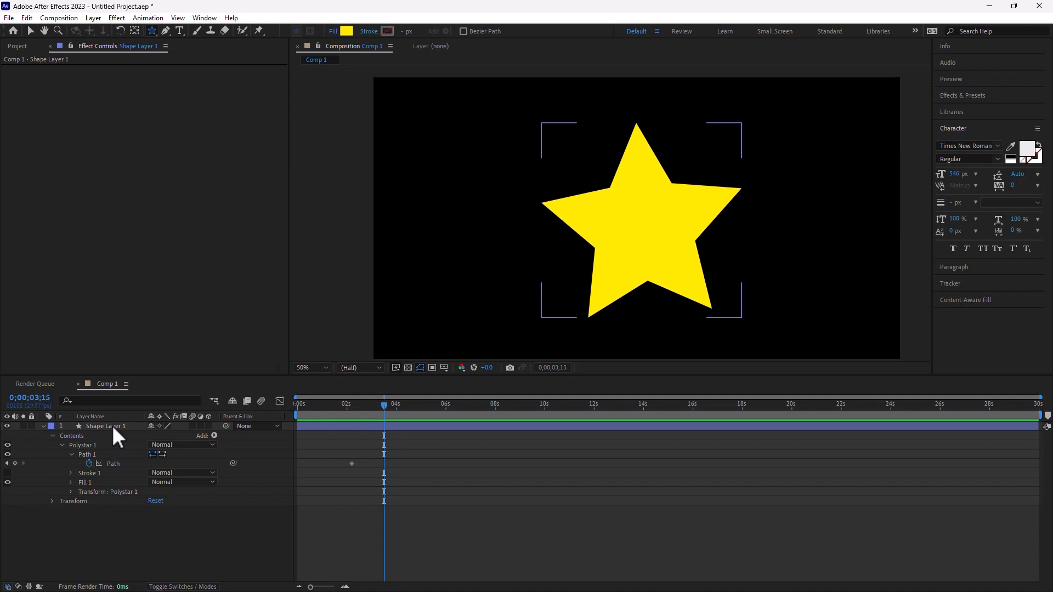
click(111, 426)
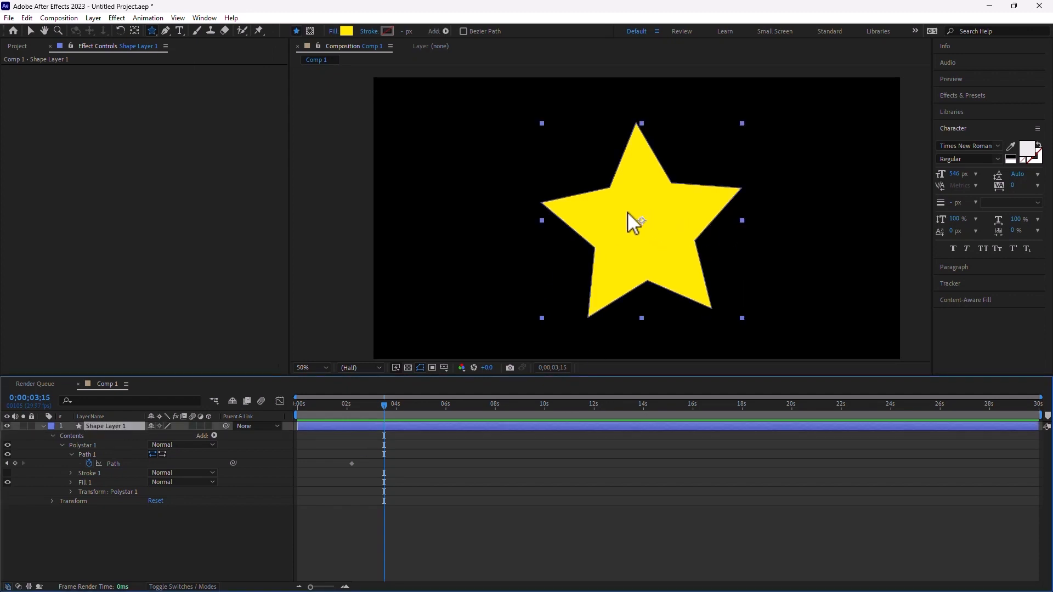
mouse_move(610, 197)
mouse_down()
mouse_move(655, 252)
mouse_move(658, 274)
mouse_up()
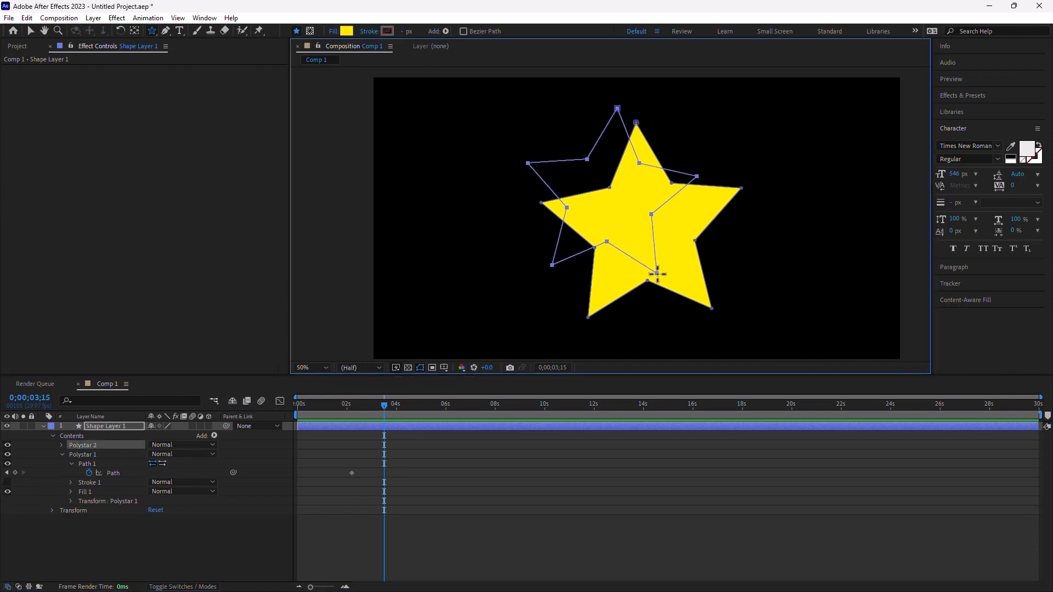
key(Up)
key(Up)
drag(656, 274, 692, 305)
key(Right)
key(Right)
key(Right)
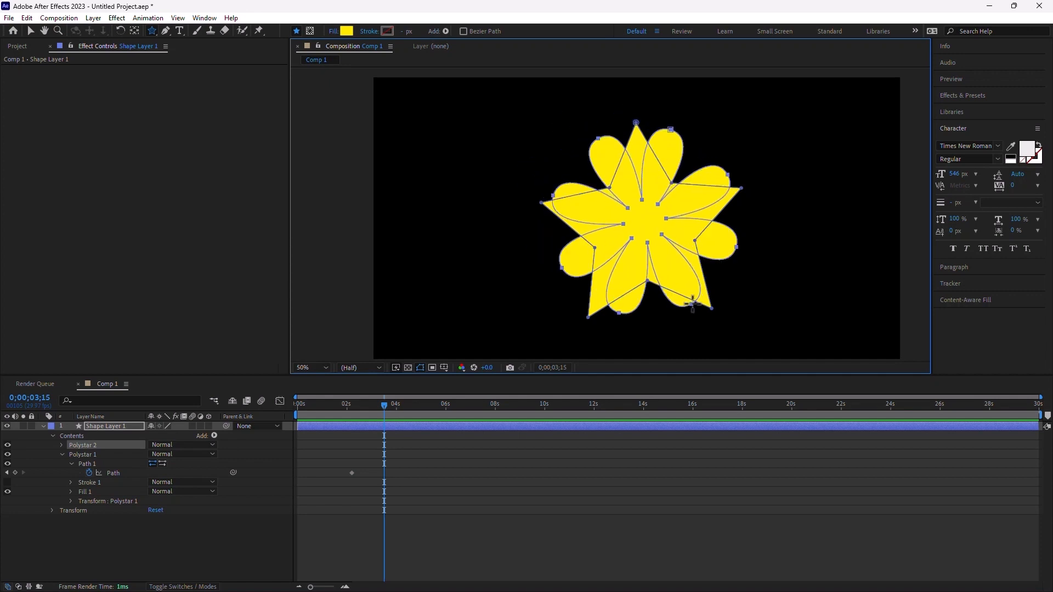
click(161, 557)
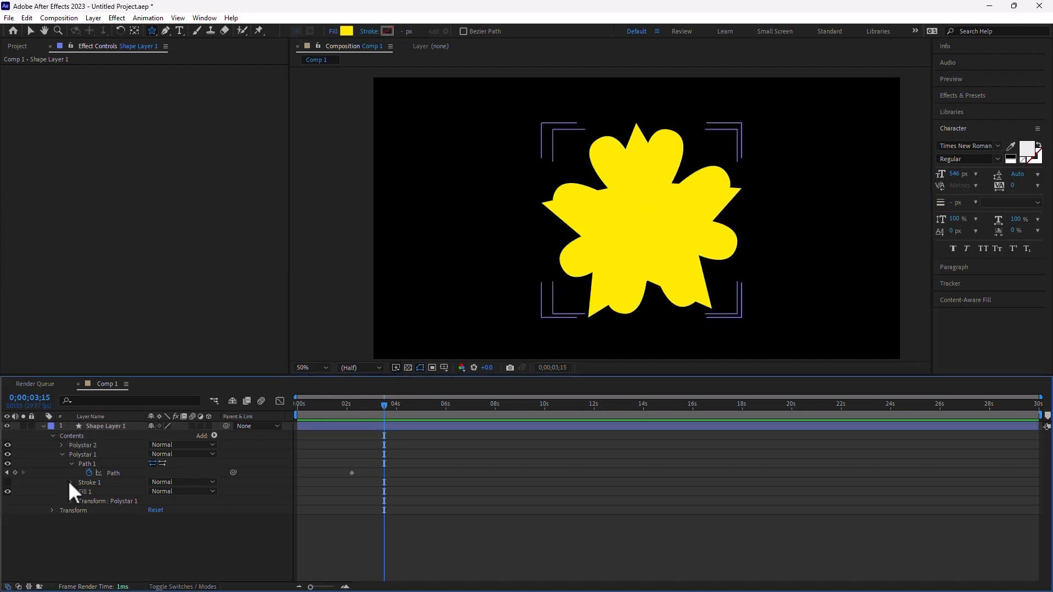
- Paste the flower's path into Polystar 1's Path, delete Polystar 2, and scrub to preview the morph
click(62, 444)
click(84, 445)
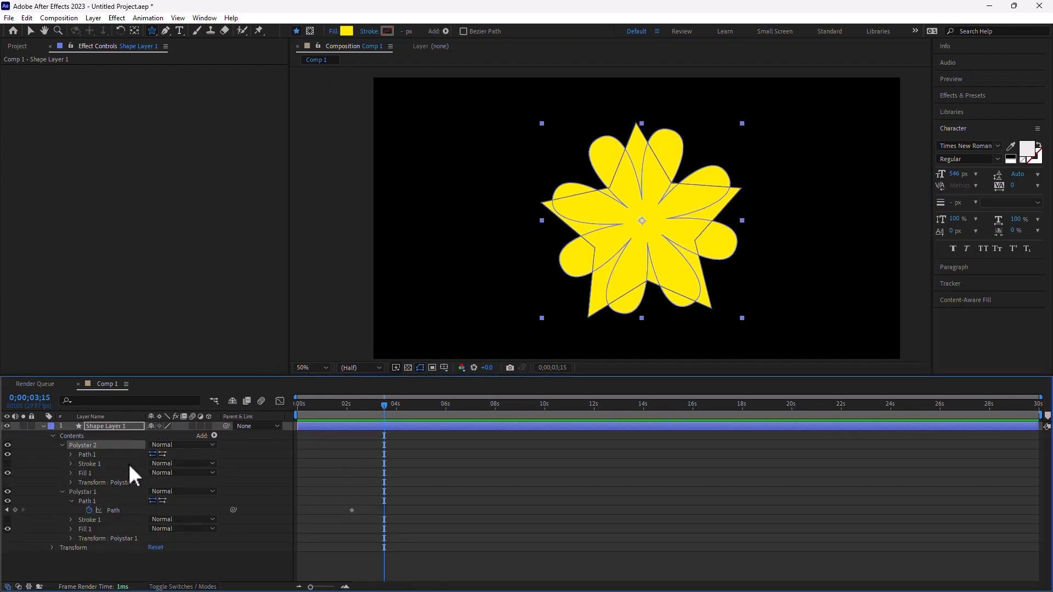
click(72, 455)
click(129, 464)
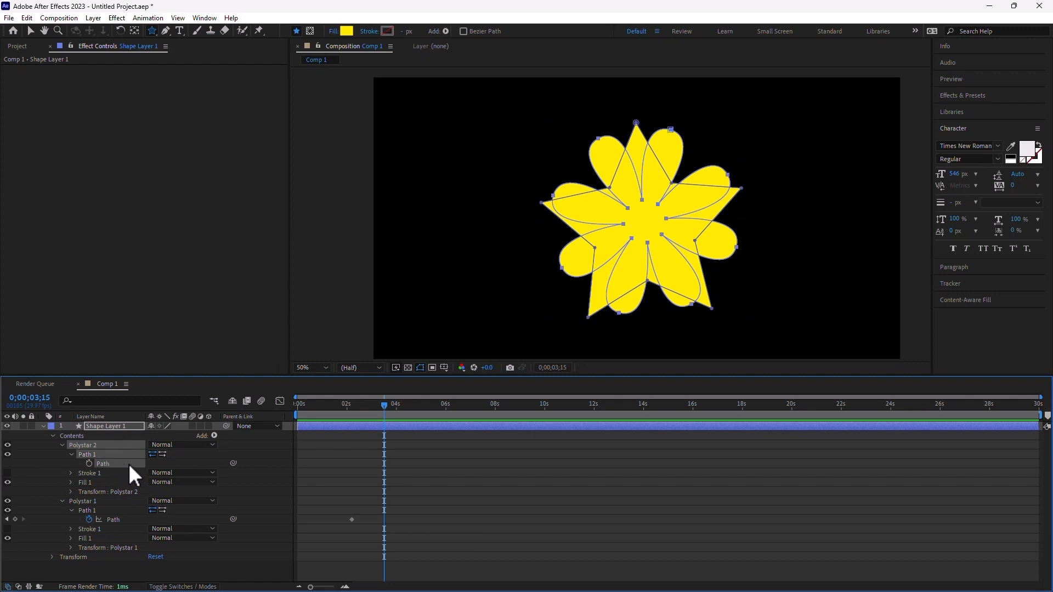
click(115, 520)
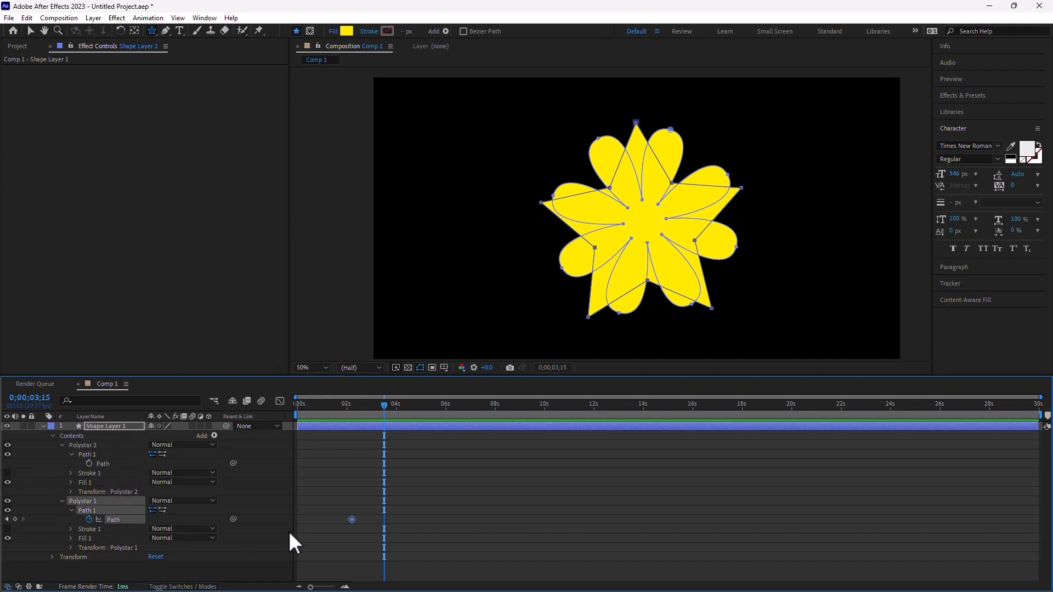
key(ctrl+v)
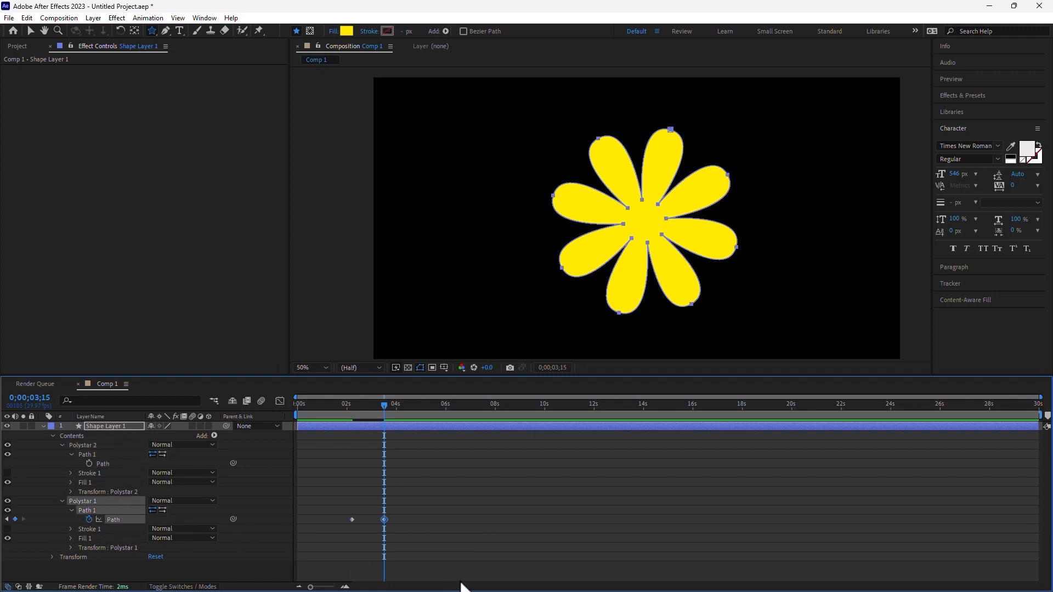
click(92, 445)
key(Delete)
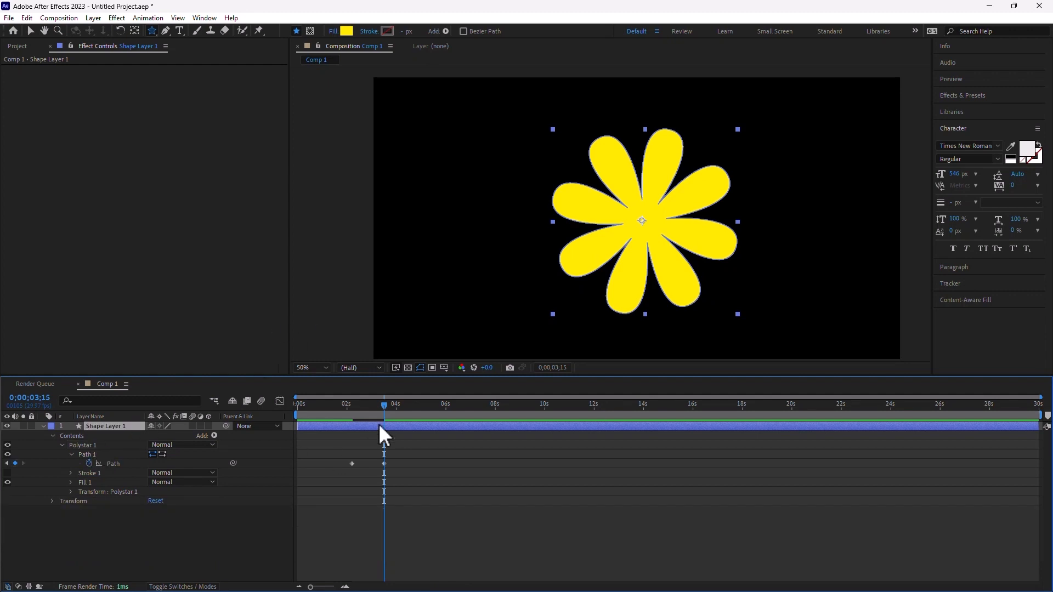
mouse_move(383, 406)
mouse_down()
mouse_move(338, 407)
mouse_move(395, 413)
mouse_move(335, 416)
mouse_move(400, 416)
mouse_move(327, 420)
mouse_move(400, 419)
mouse_up()
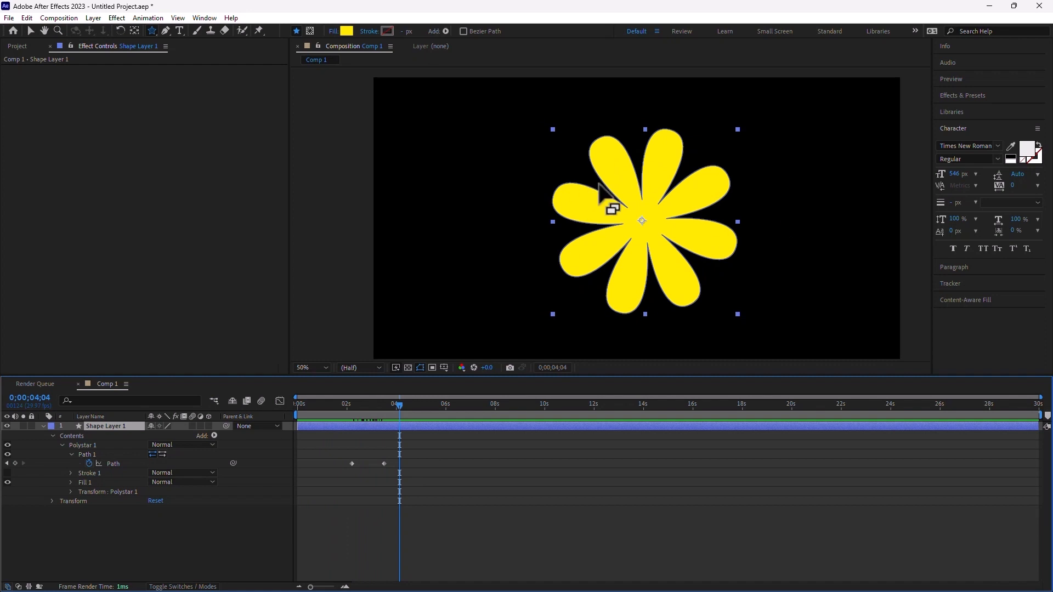
- Drag the yurt, harbour, hot-springs and flag clips to separate spots in the Hover comp
click(445, 31)
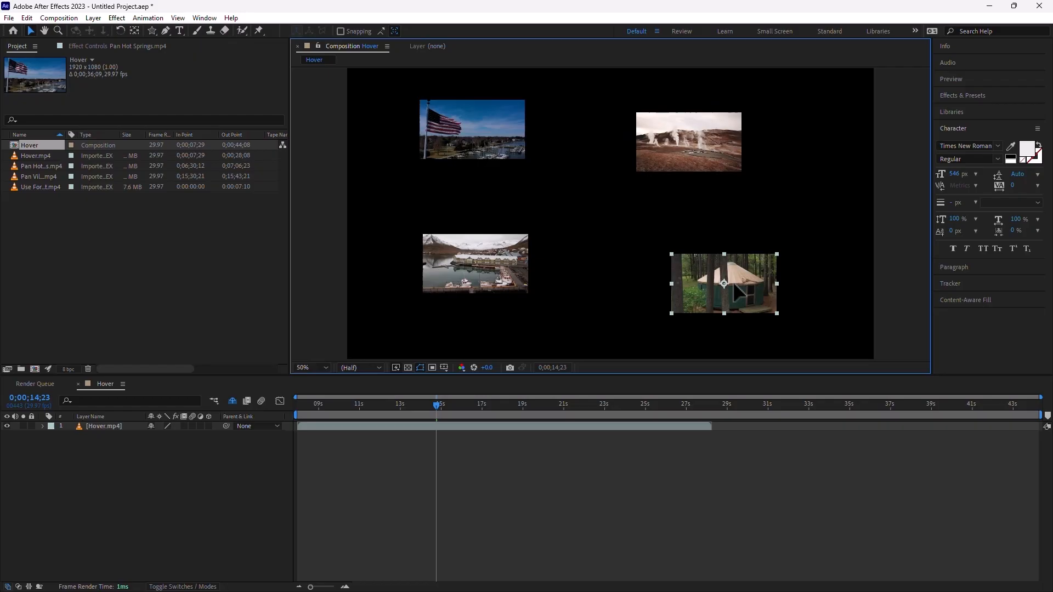
drag(726, 286, 667, 230)
drag(465, 286, 504, 249)
drag(684, 244, 721, 297)
drag(684, 148, 731, 154)
drag(491, 247, 469, 271)
drag(491, 122, 521, 158)
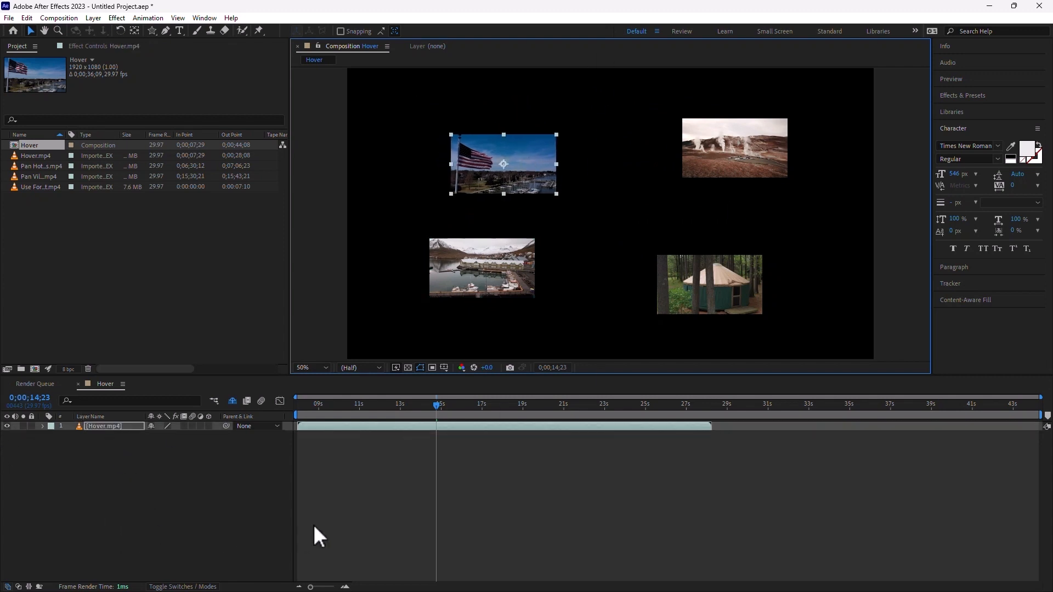
- Select the Hover.mp4 layer and turn off Hide Shy Layers to reveal the three hidden clips
click(114, 430)
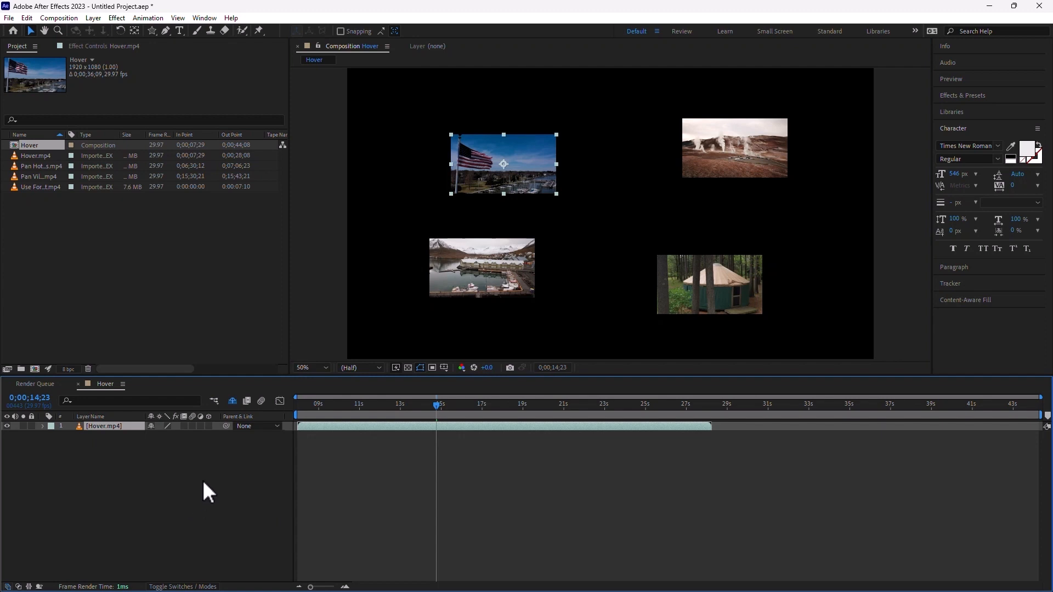
click(232, 399)
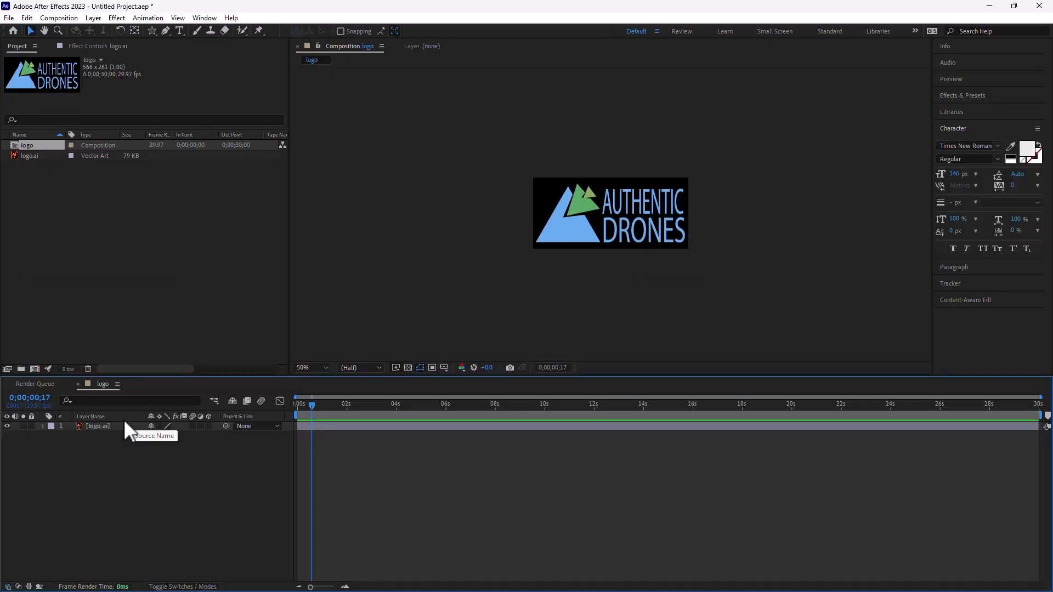
- Scale logo.ai to 1602%, reposition it, and enable Continuously Rasterize so it renders sharp
click(110, 425)
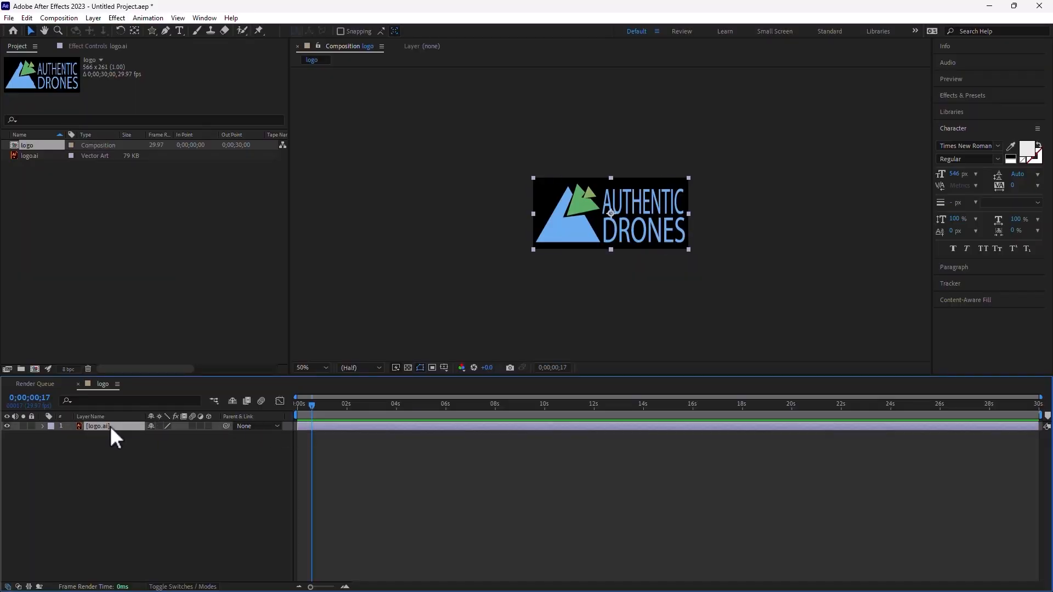
key(s)
drag(165, 435, 921, 423)
drag(645, 205, 562, 263)
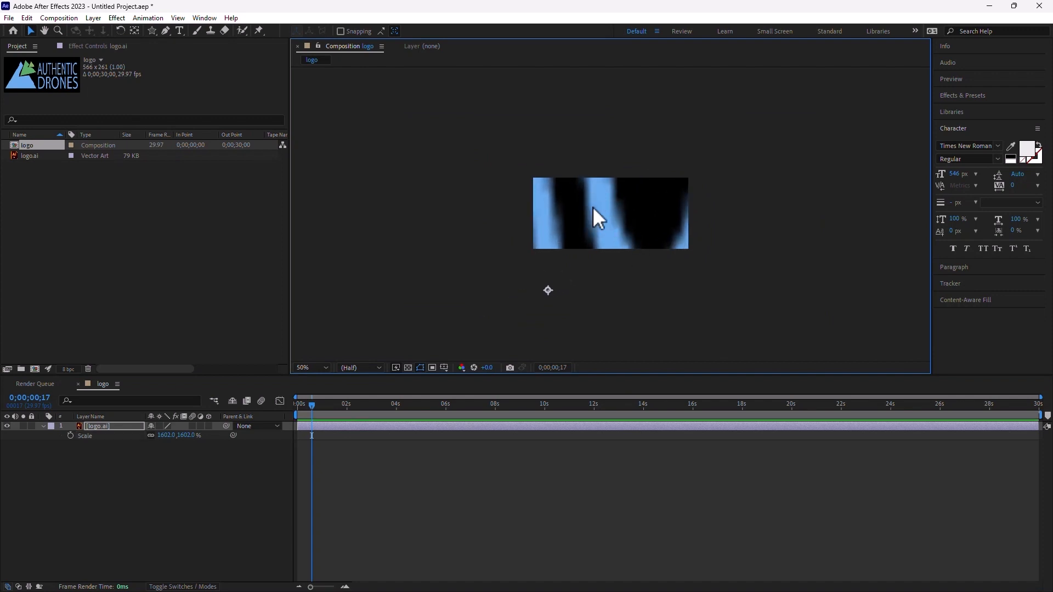
click(159, 426)
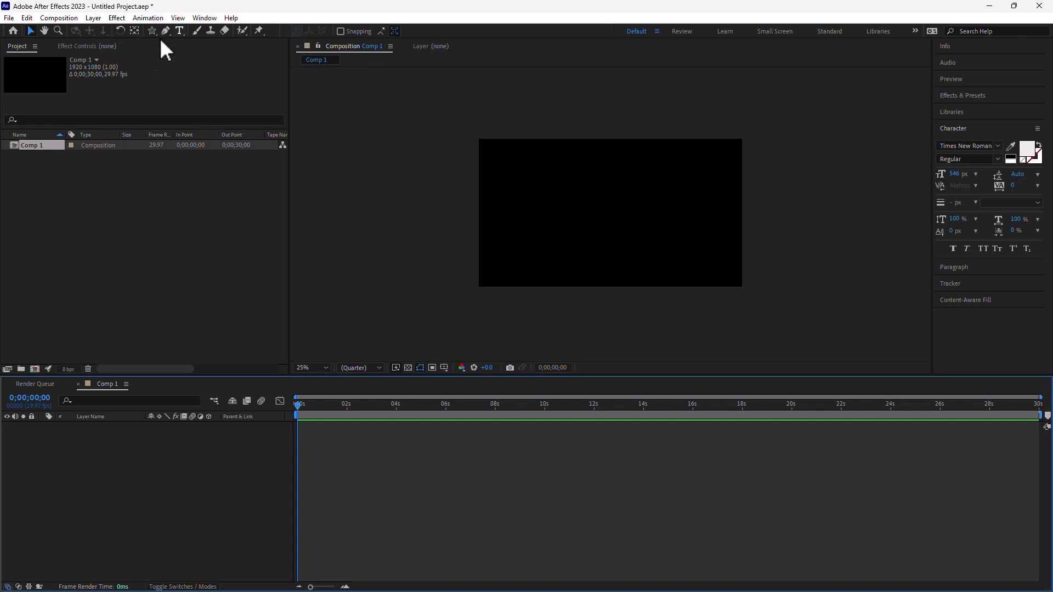
- Draw a rectangle with a linear gradient fill in Comp 1
click(151, 29)
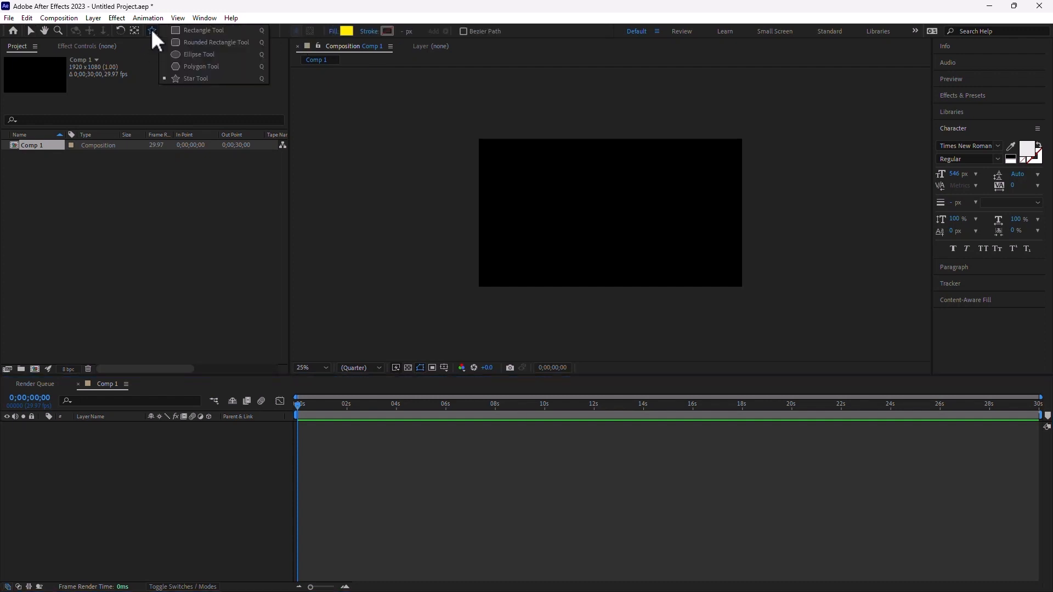
click(207, 31)
click(333, 32)
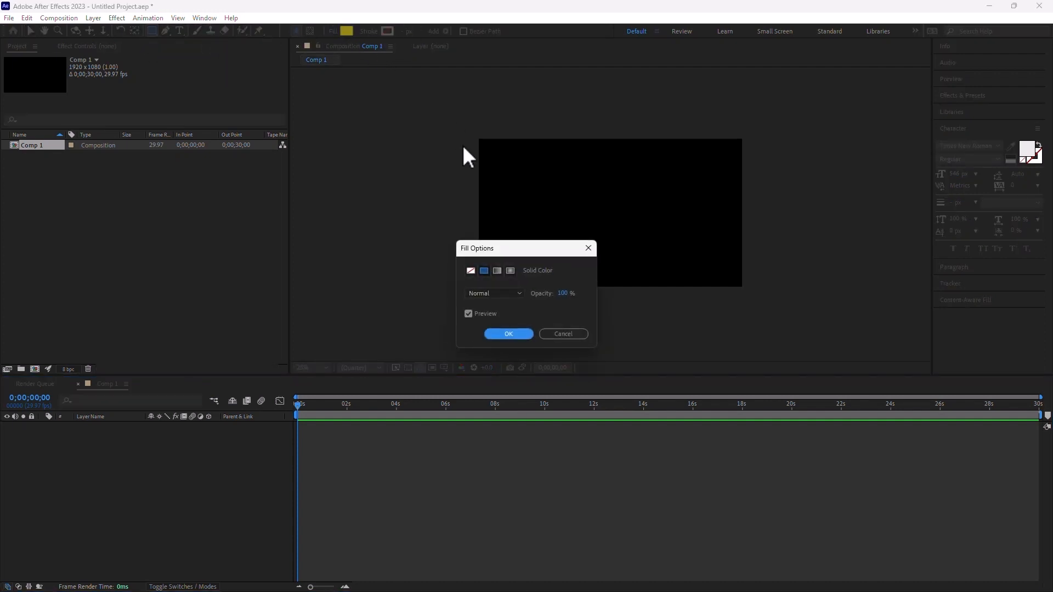
click(497, 270)
click(508, 333)
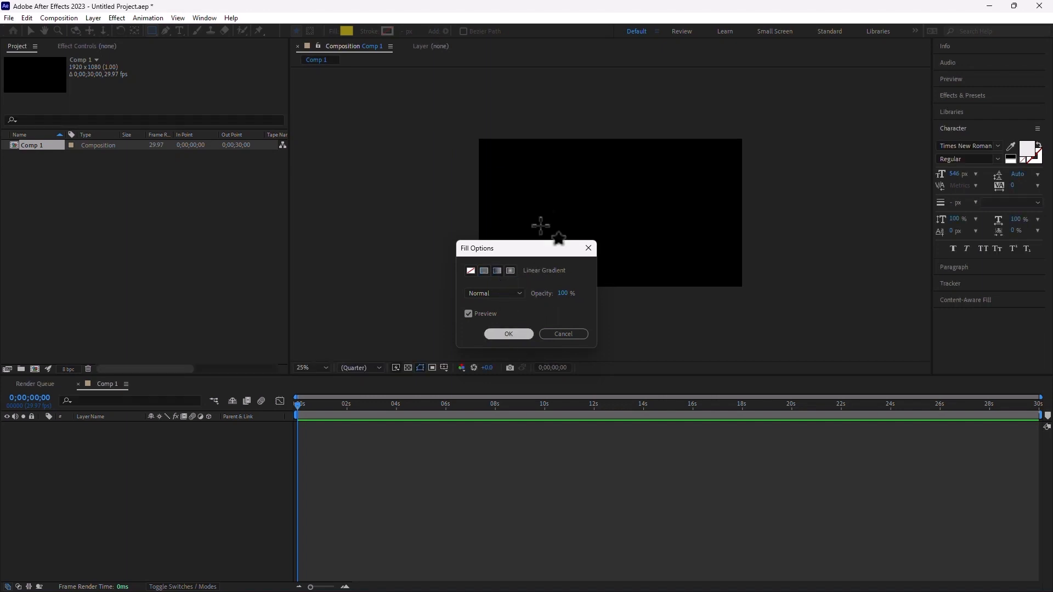
drag(494, 160, 718, 255)
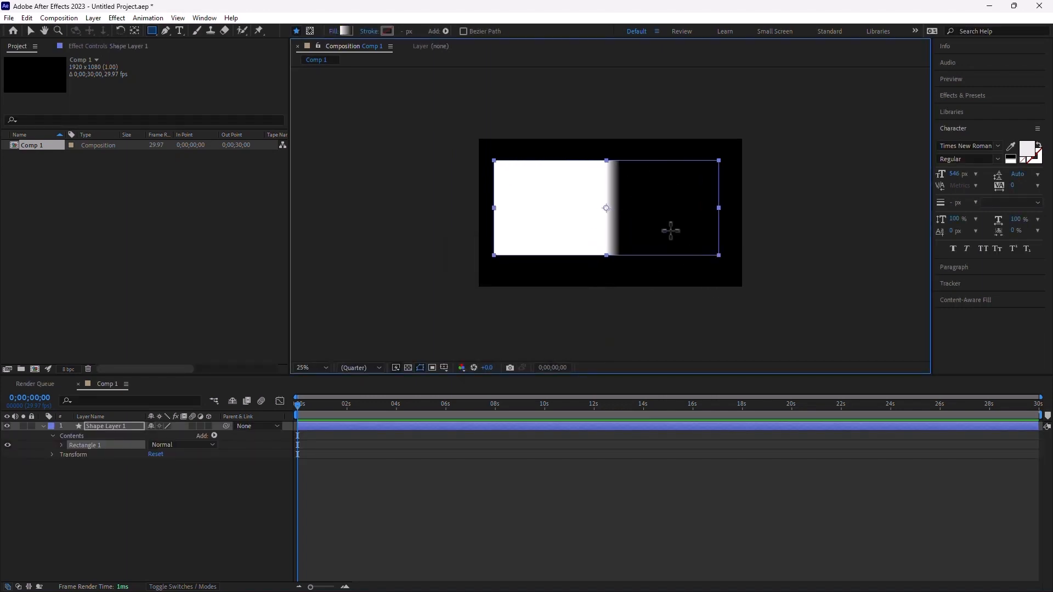
- Angle the gradient handles diagonally from the top-left corner toward the bottom-right
click(31, 30)
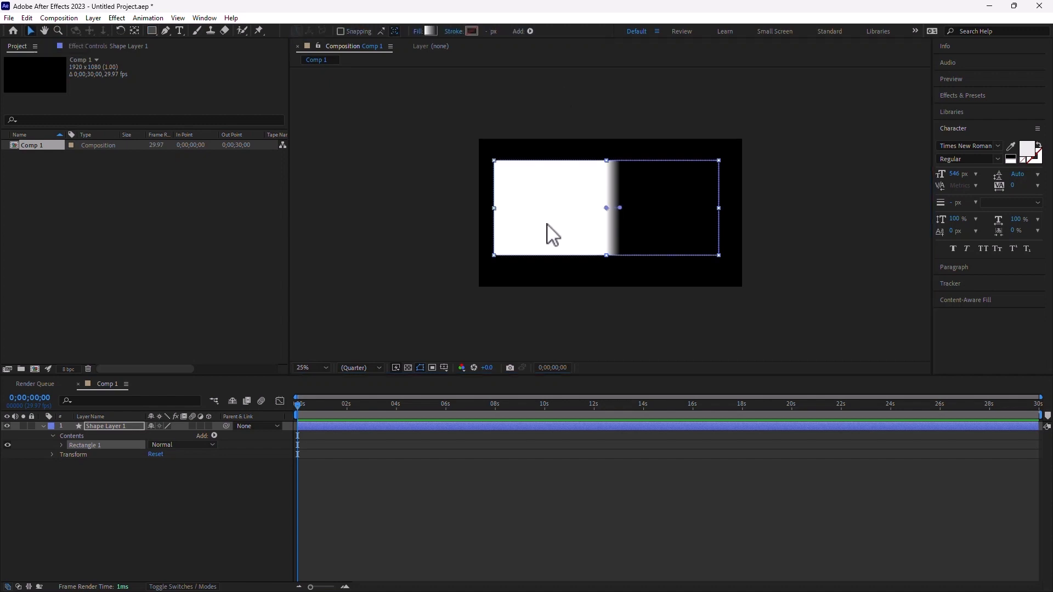
drag(620, 208, 760, 208)
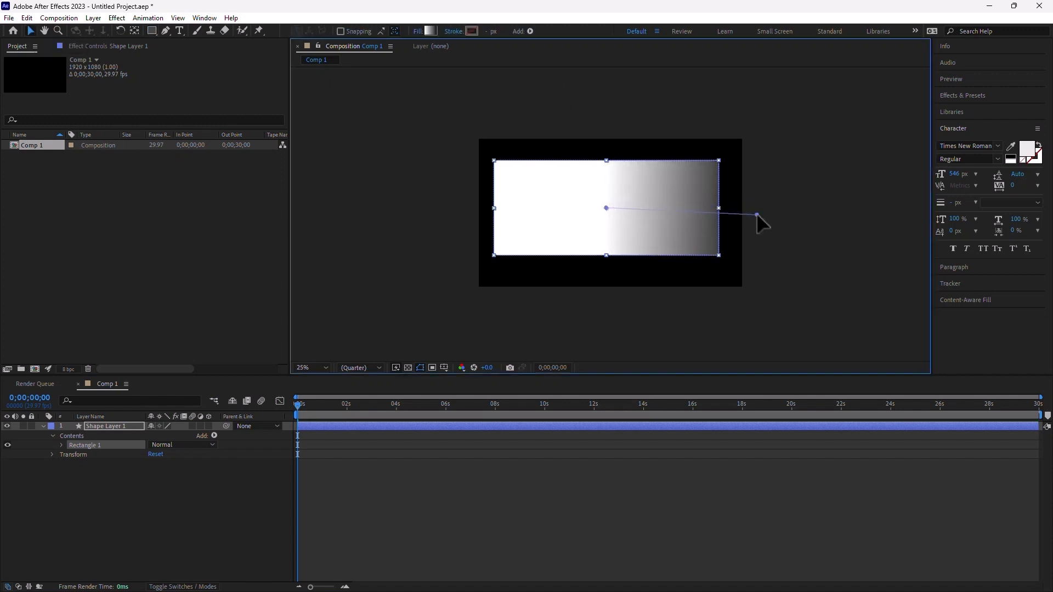
drag(606, 209, 462, 154)
drag(759, 209, 706, 255)
drag(462, 154, 501, 172)
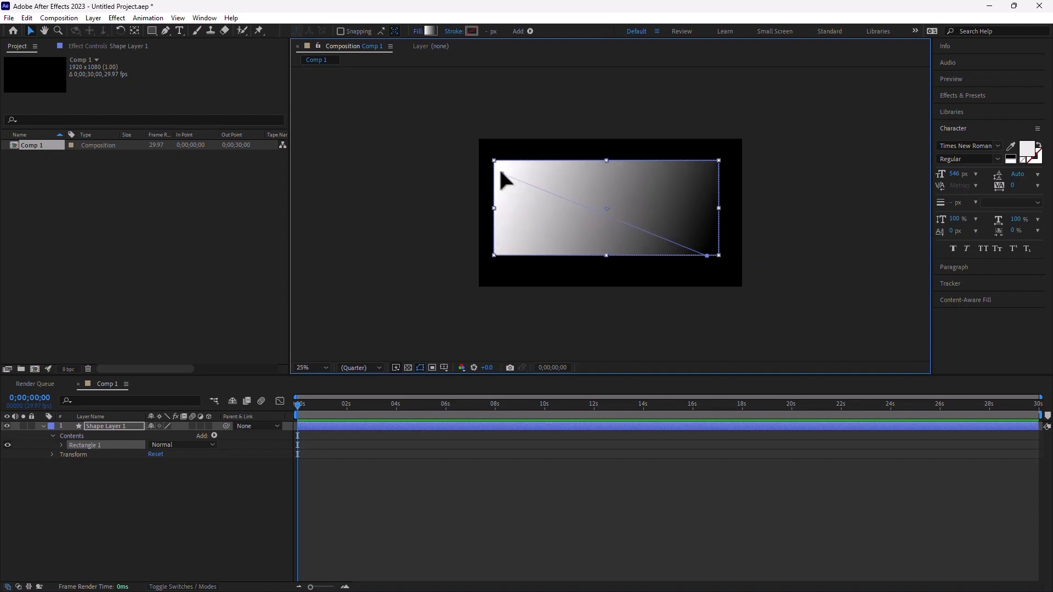
- Set the gradient's end colour stop to dark green and extend its end point past the rectangle
click(430, 30)
click(605, 235)
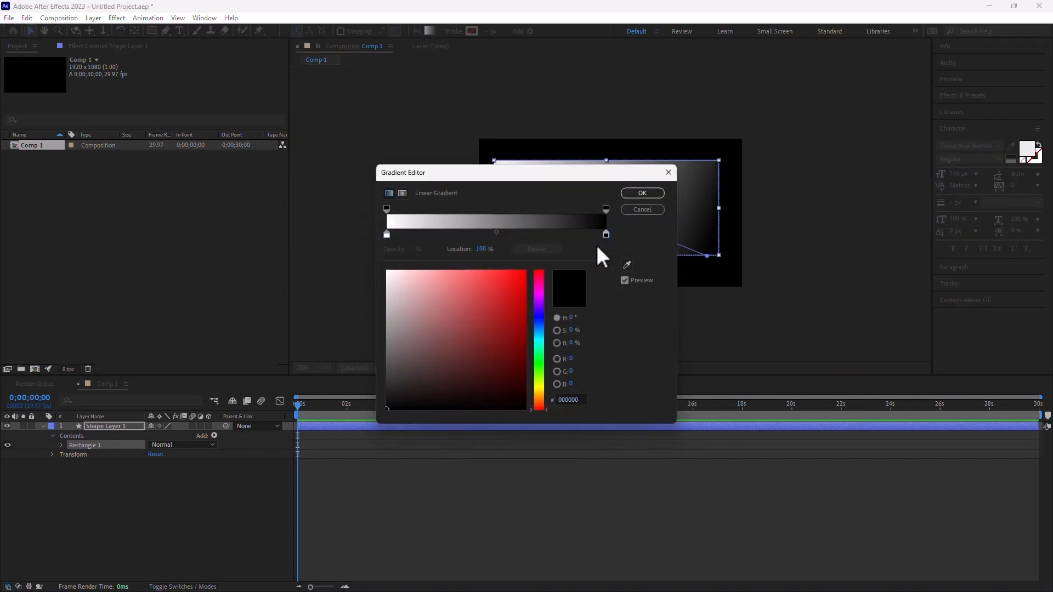
click(543, 366)
drag(508, 317, 480, 394)
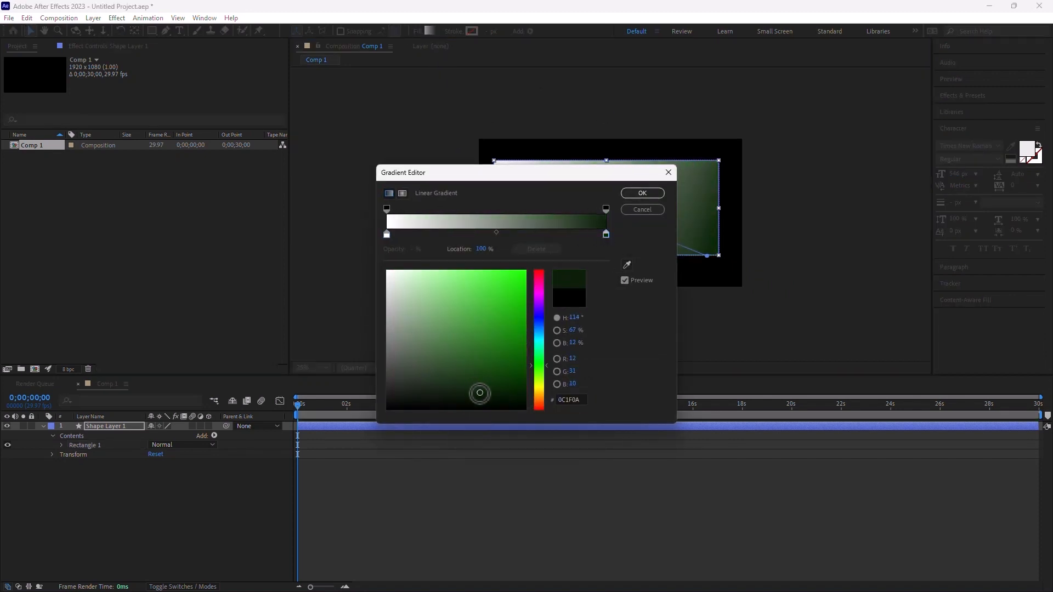
click(658, 194)
drag(707, 255, 742, 249)
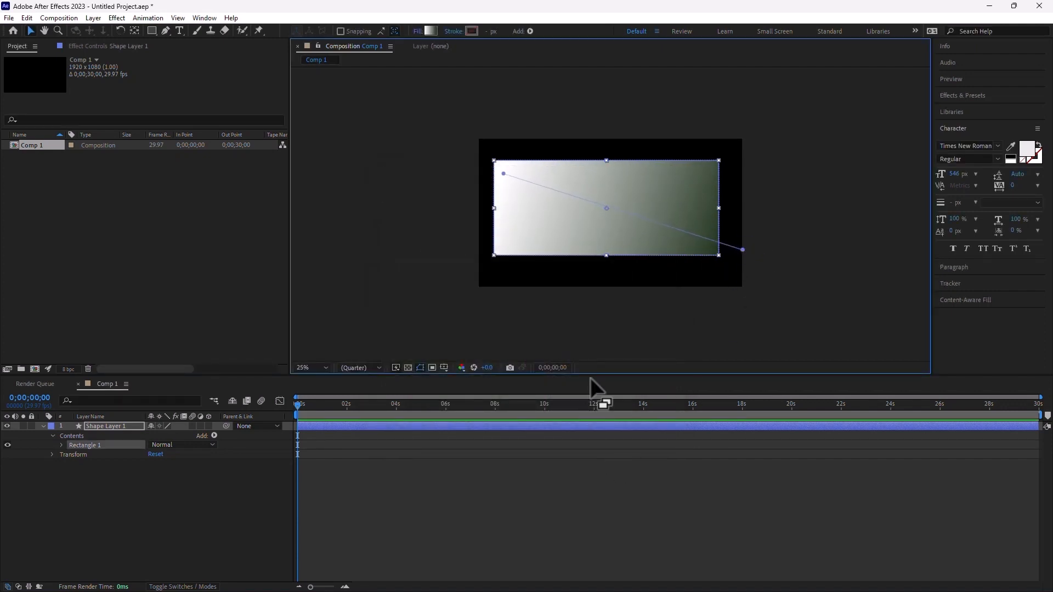
click(593, 455)
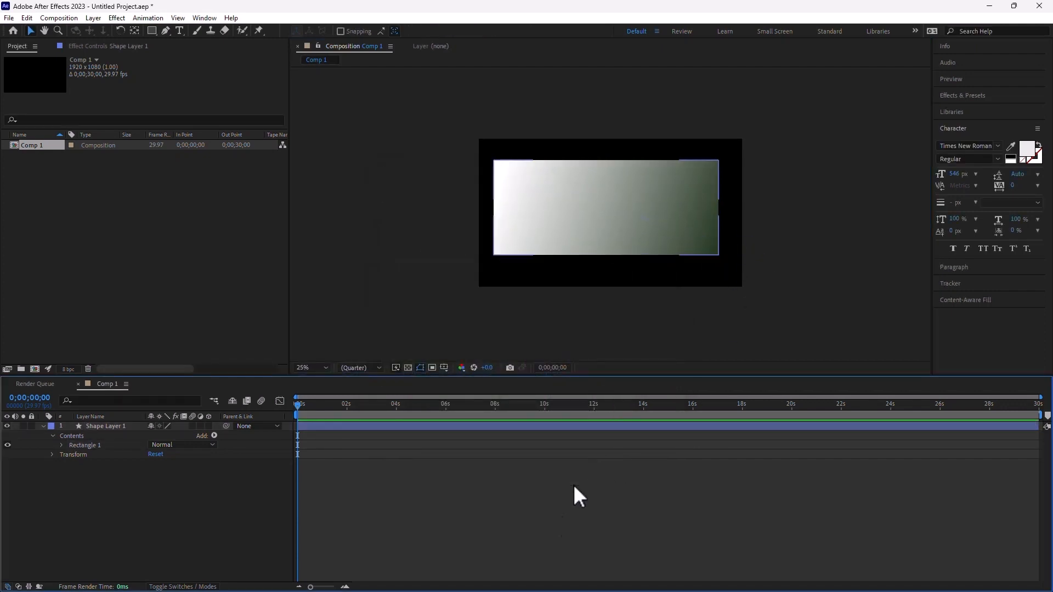
click(647, 206)
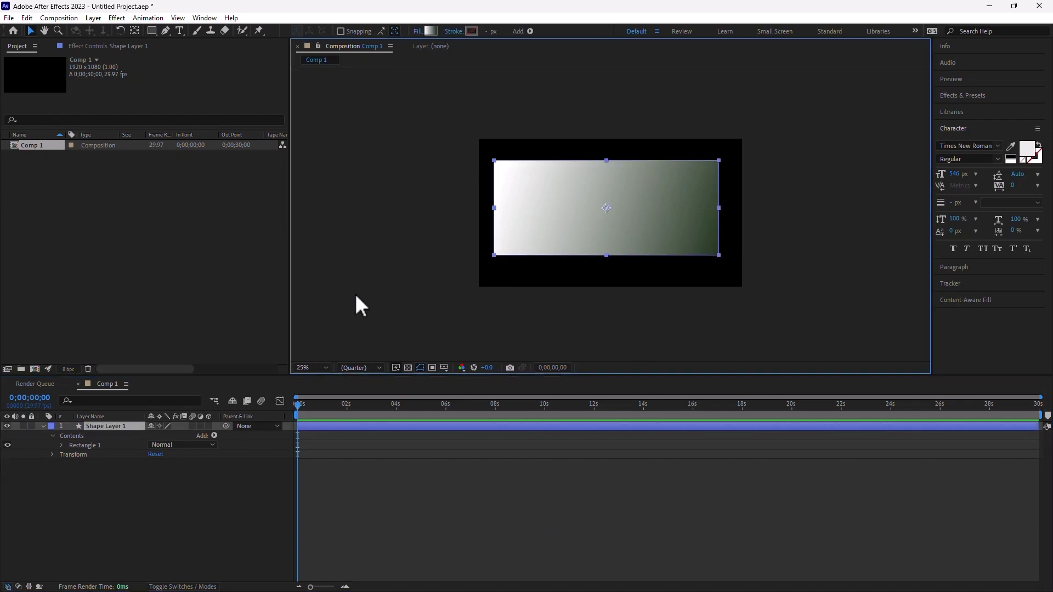
click(62, 446)
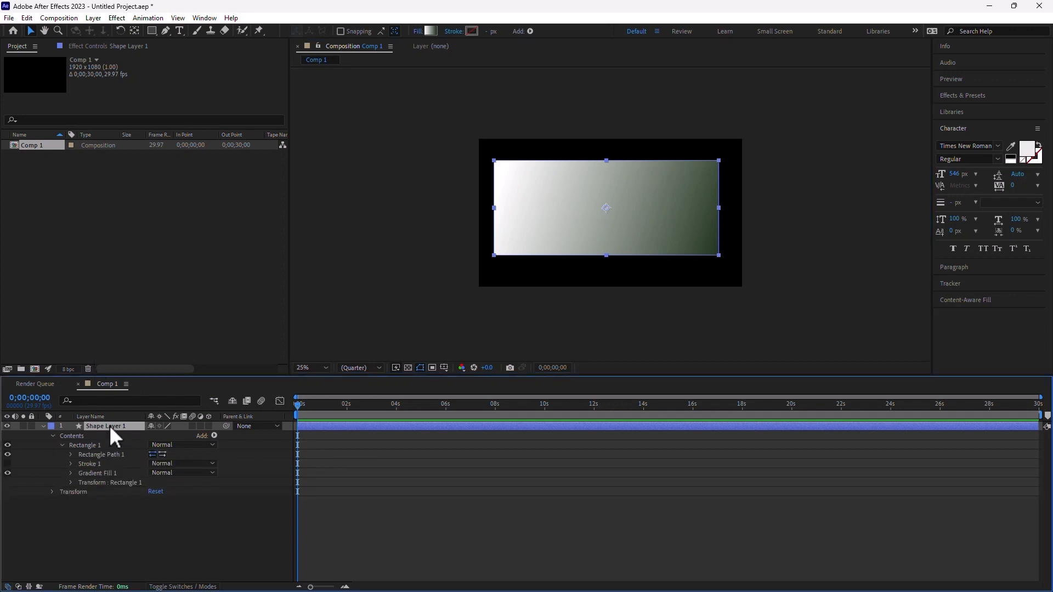
- Keyframe Gradient Fill 1's Start and End Points, swinging them to a new angle later
click(98, 472)
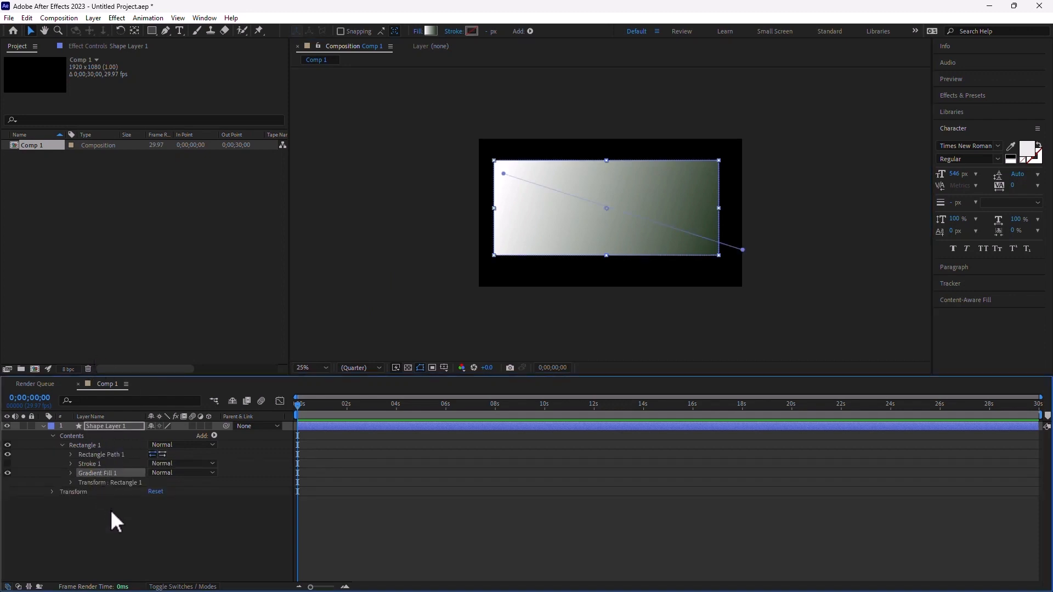
drag(494, 162, 427, 139)
drag(742, 250, 765, 260)
click(94, 473)
click(72, 472)
click(89, 510)
click(89, 520)
click(381, 399)
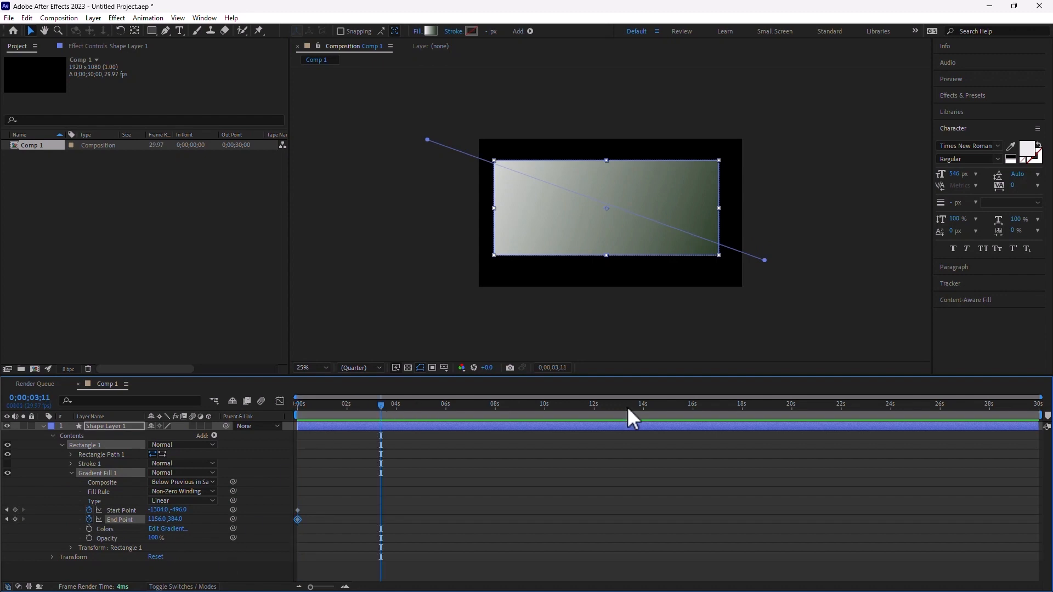
drag(764, 260, 771, 137)
drag(427, 140, 456, 258)
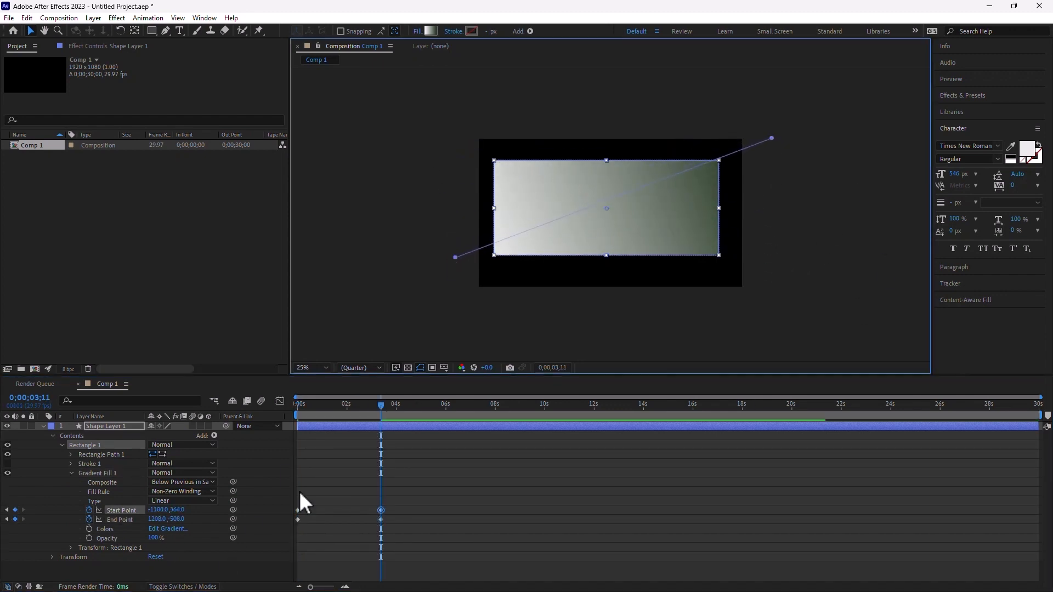
- Slide the later gradient keyframes near 0s so the swing happens quickly, previewing before and after
drag(350, 407, 220, 406)
key(space)
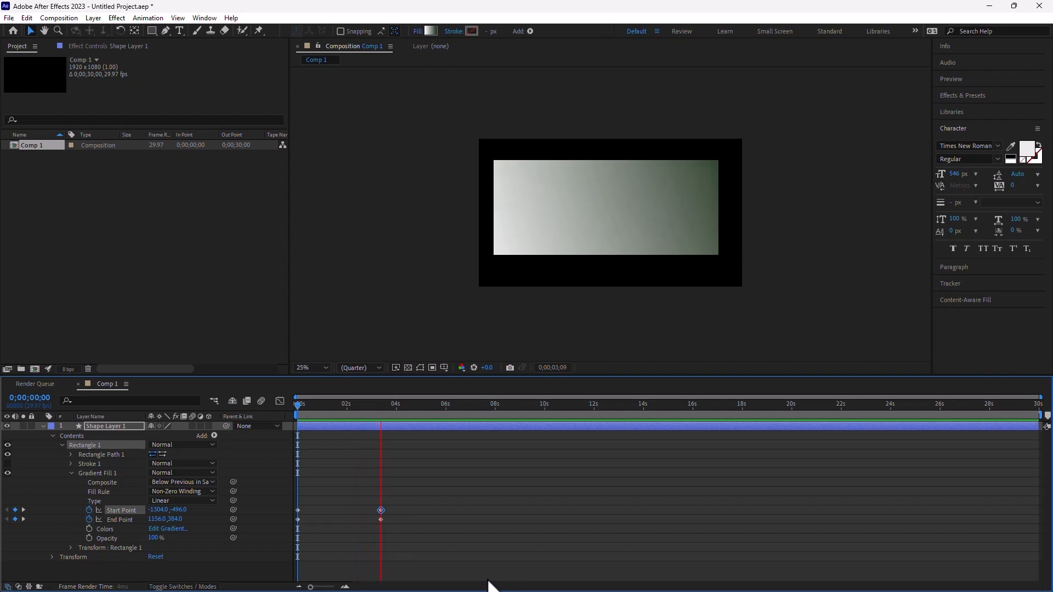
key(space)
drag(387, 536, 341, 470)
drag(380, 510, 307, 510)
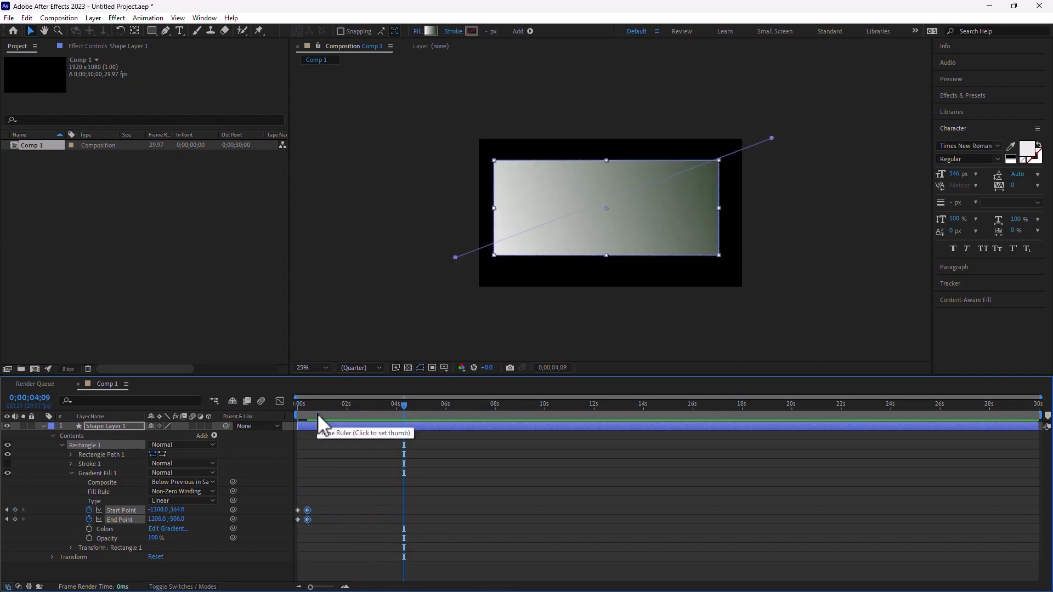
drag(314, 407, 193, 416)
key(space)
key(space)
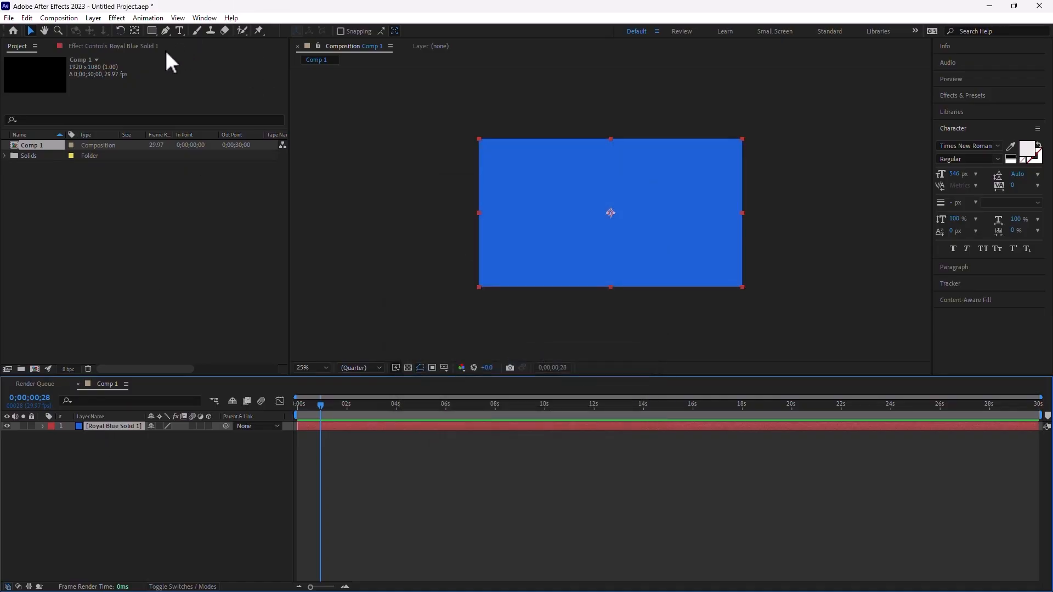
- Apply Particle Playground to the solid and place the cannon at bottom centre (956,988)
click(139, 18)
mouse_move(118, 18)
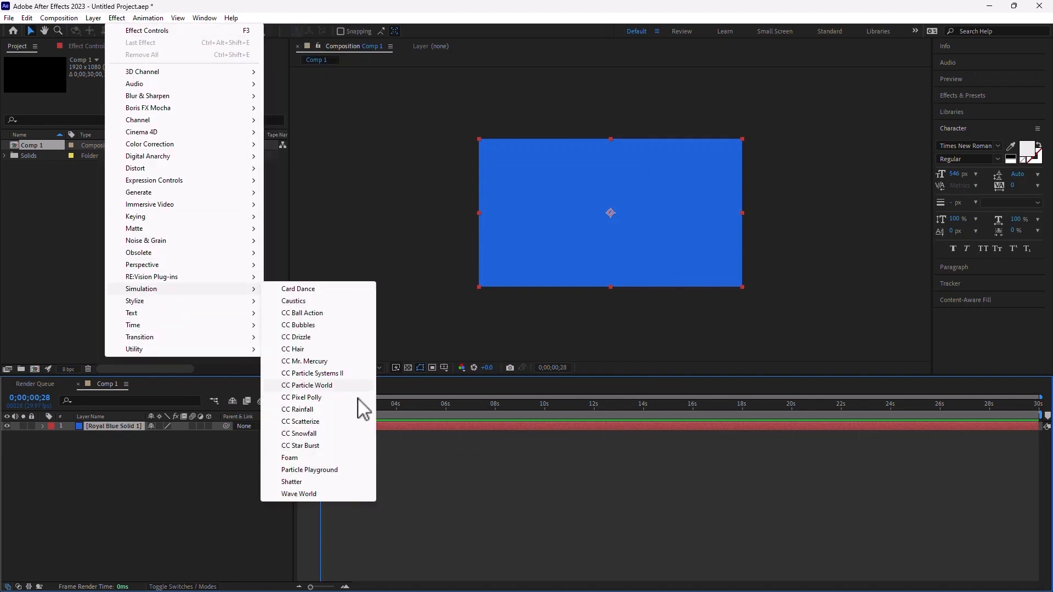
mouse_move(164, 301)
click(333, 470)
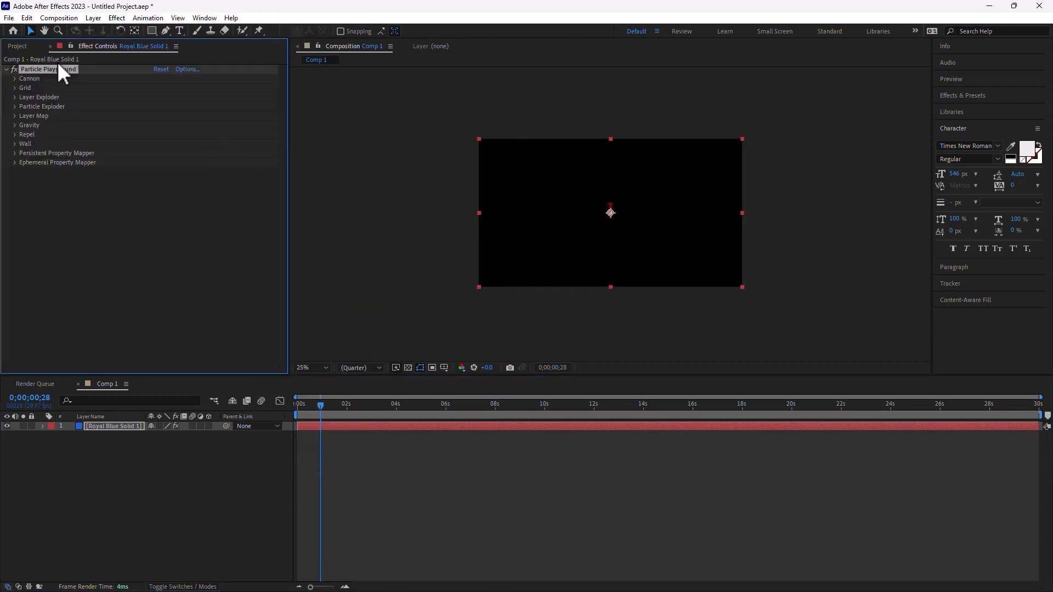
click(15, 78)
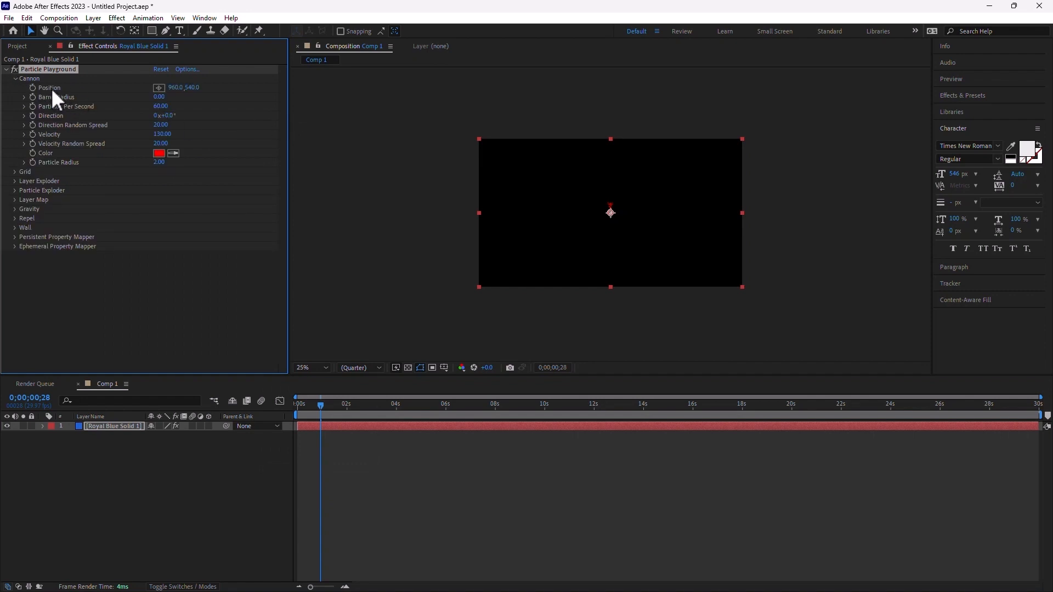
click(159, 88)
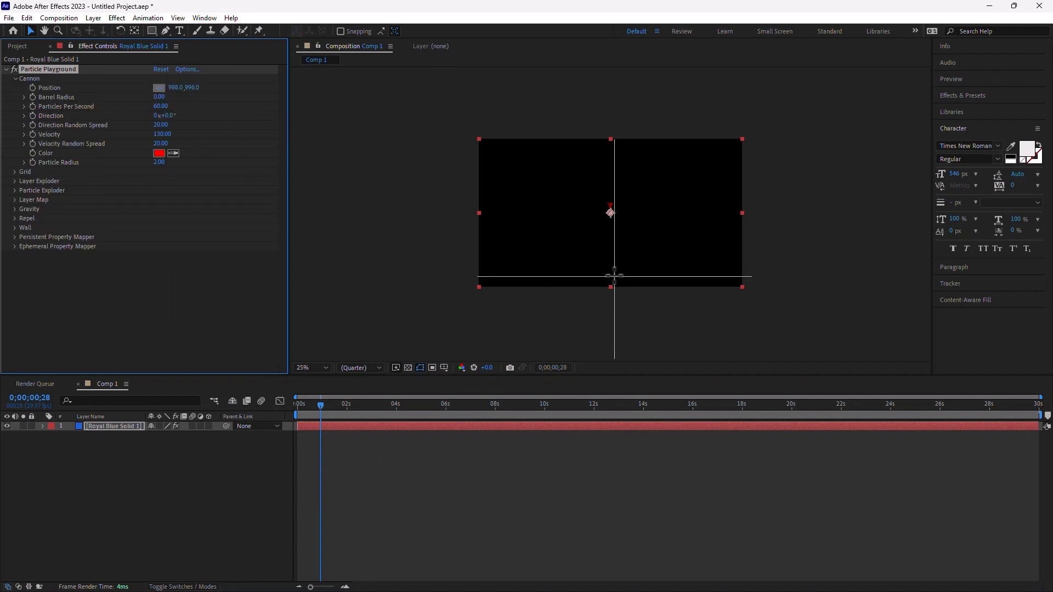
click(610, 274)
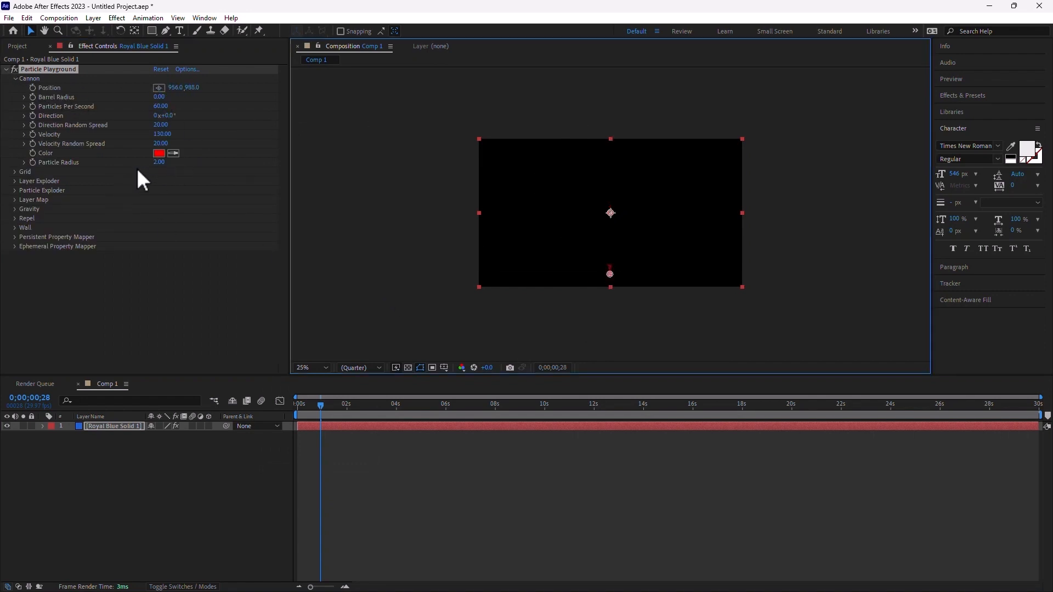
- Set Gravity Force to 0, make the particles white, and start an expression on Direction
click(14, 209)
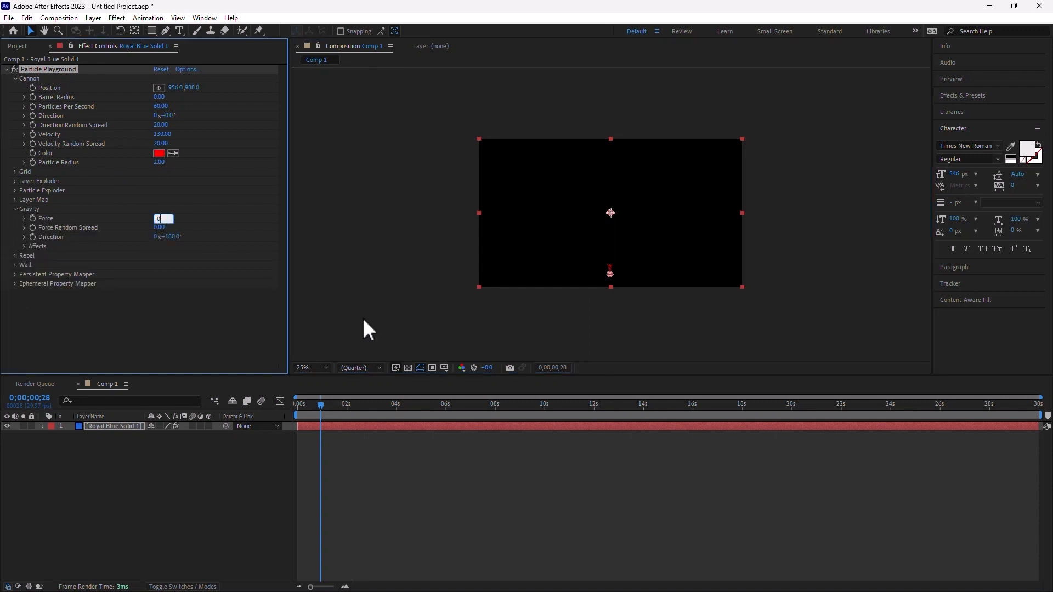
click(584, 331)
click(158, 154)
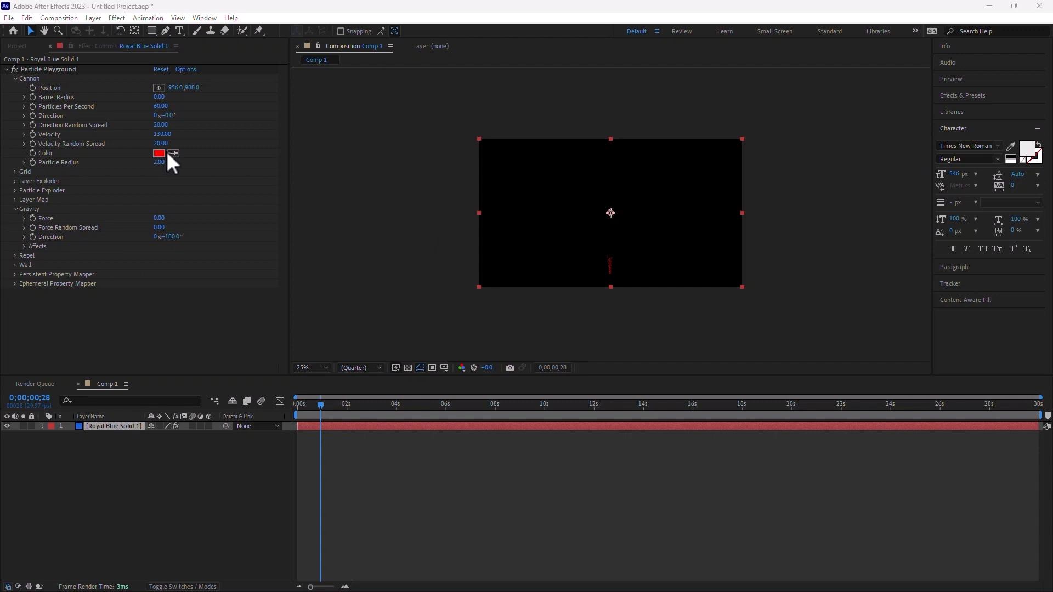
drag(427, 264, 392, 198)
click(635, 234)
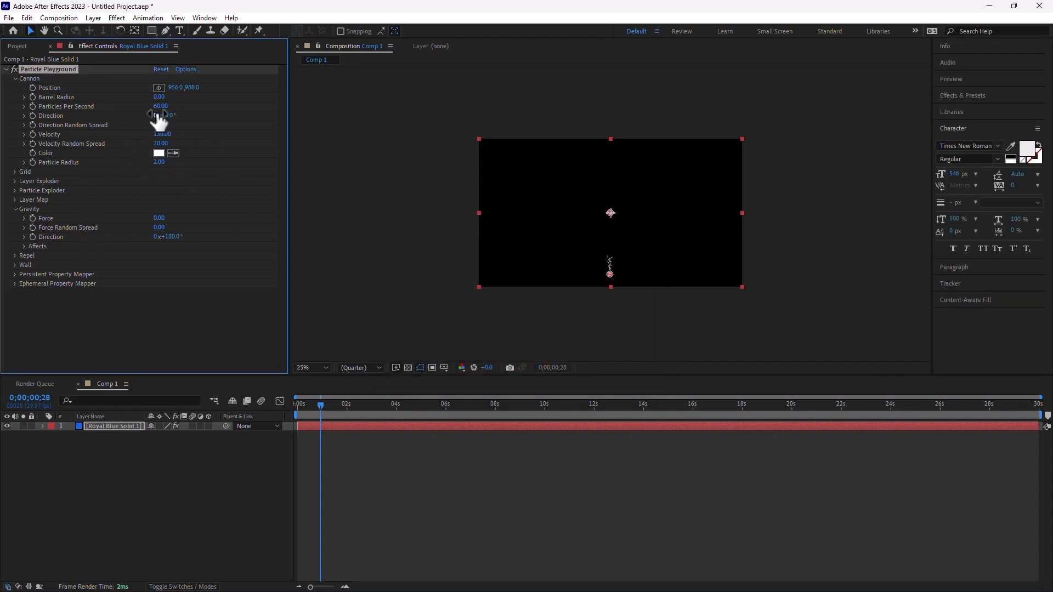
drag(443, 411, 590, 404)
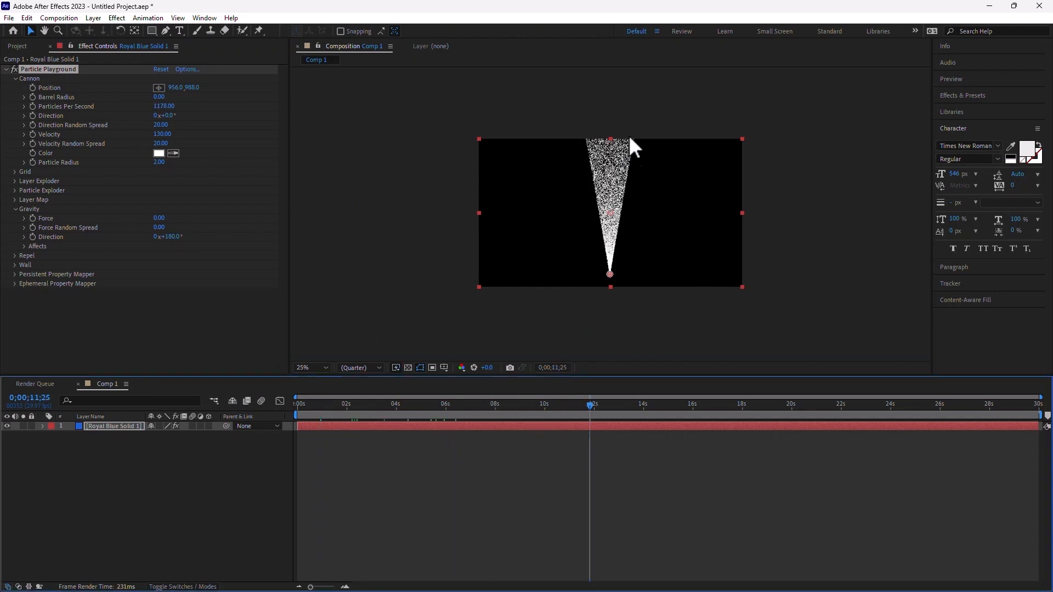
alt+click(33, 115)
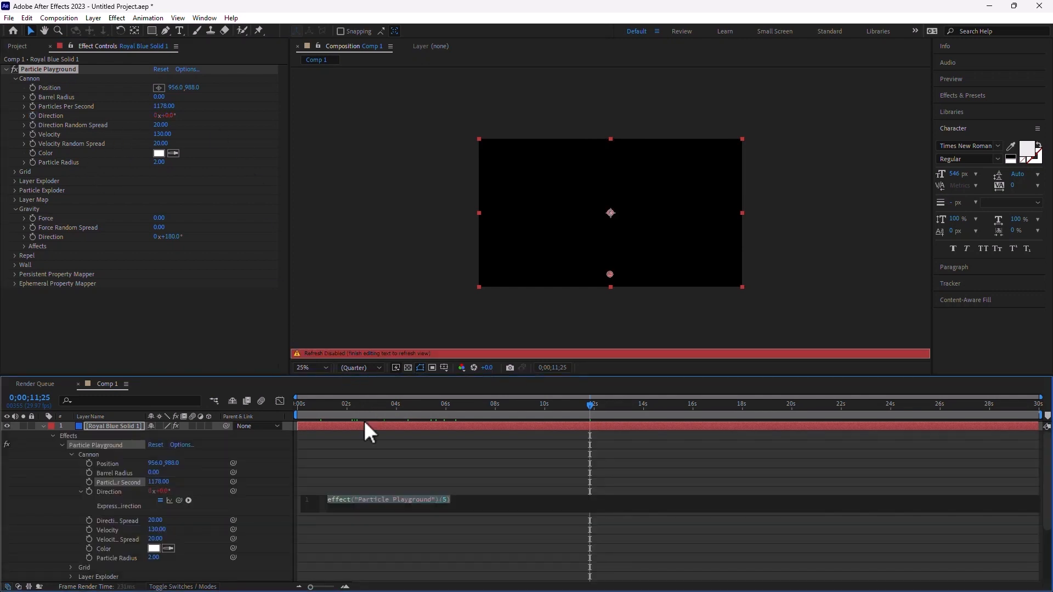
- Enter the wiggle(1,65) expression on particle Direction and preview it
text(wiggl)
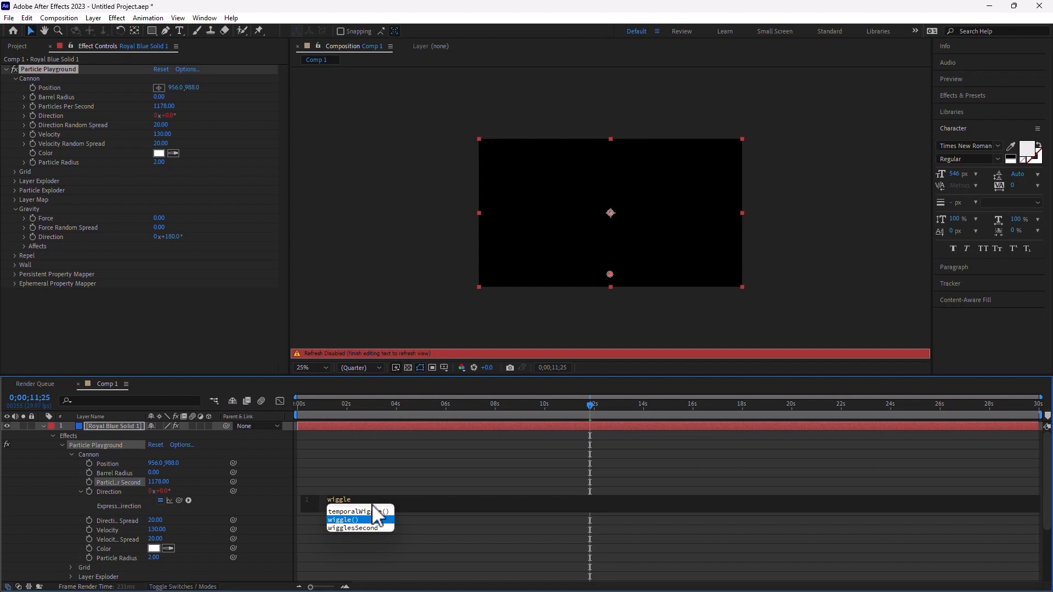
text(e)
key(Return)
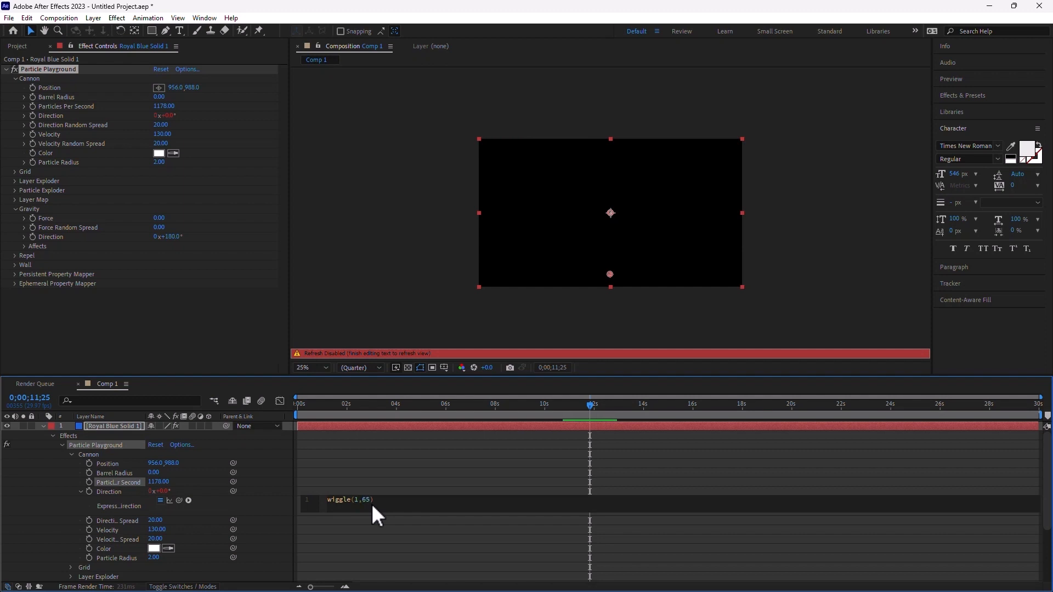
click(377, 546)
drag(328, 406, 236, 398)
key(space)
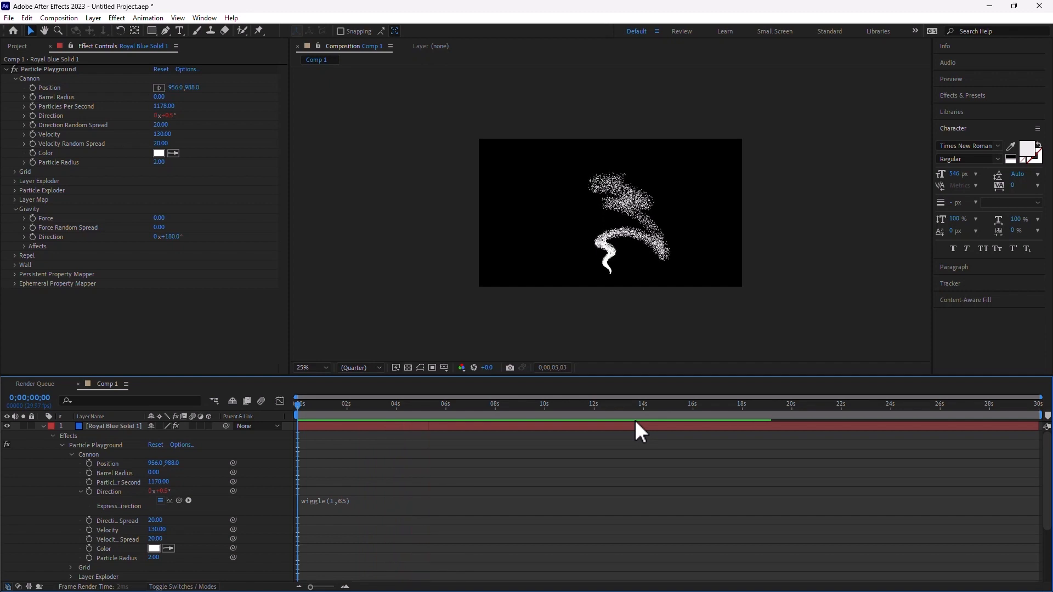
key(space)
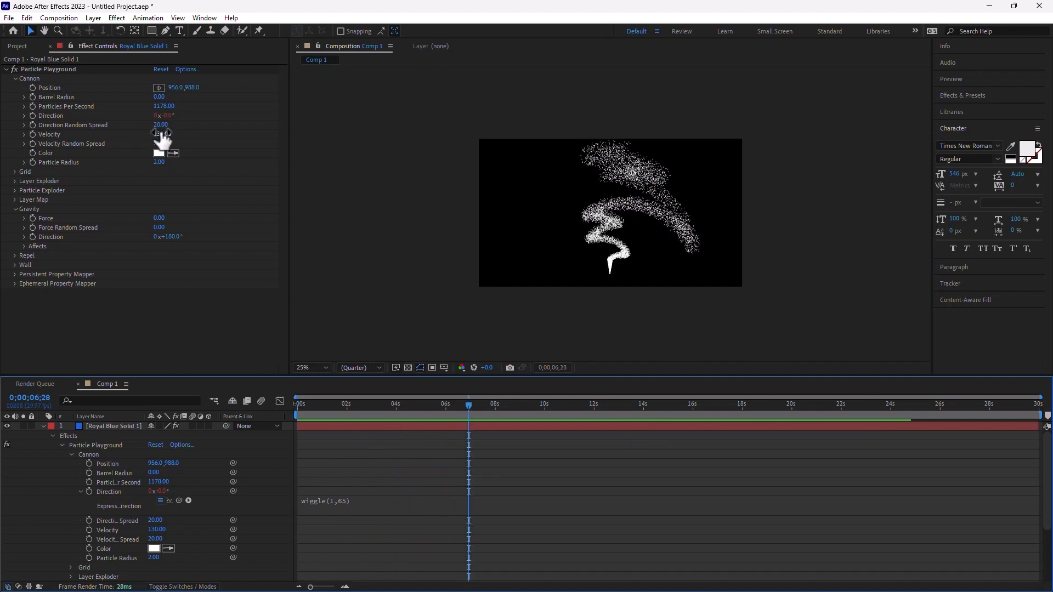
- Set particles per second to 1445, radius to 4, and direction random spread to 50
drag(156, 106, 321, 186)
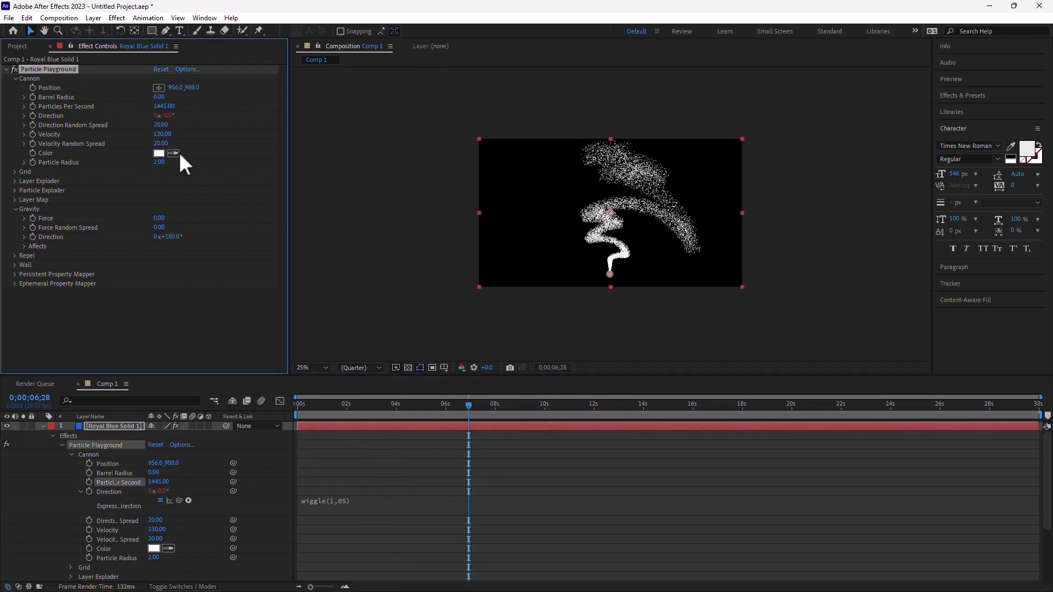
click(160, 163)
text(4)
key(Return)
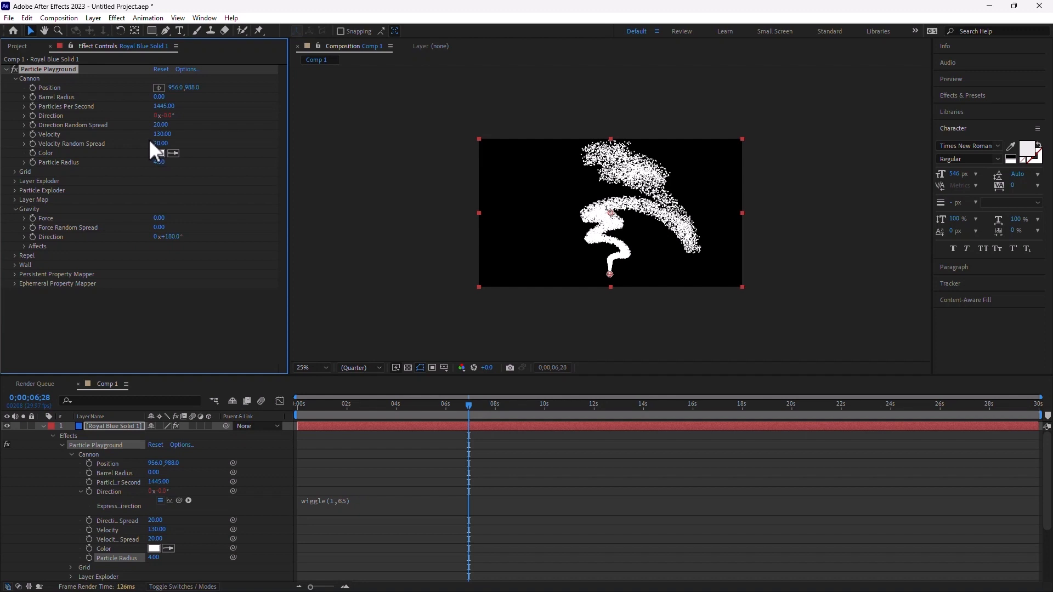
drag(159, 125, 178, 123)
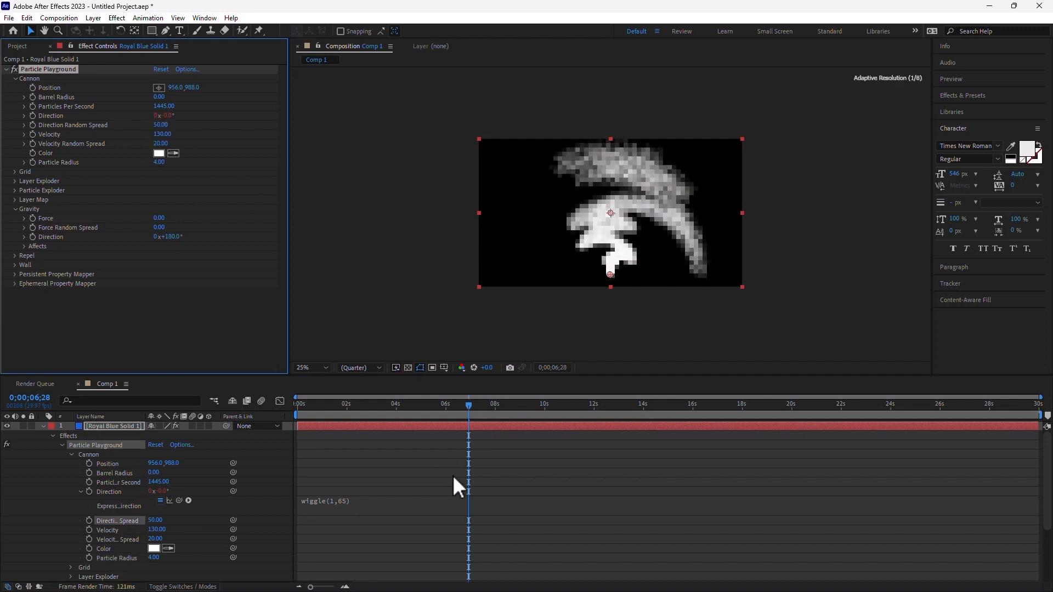
click(404, 405)
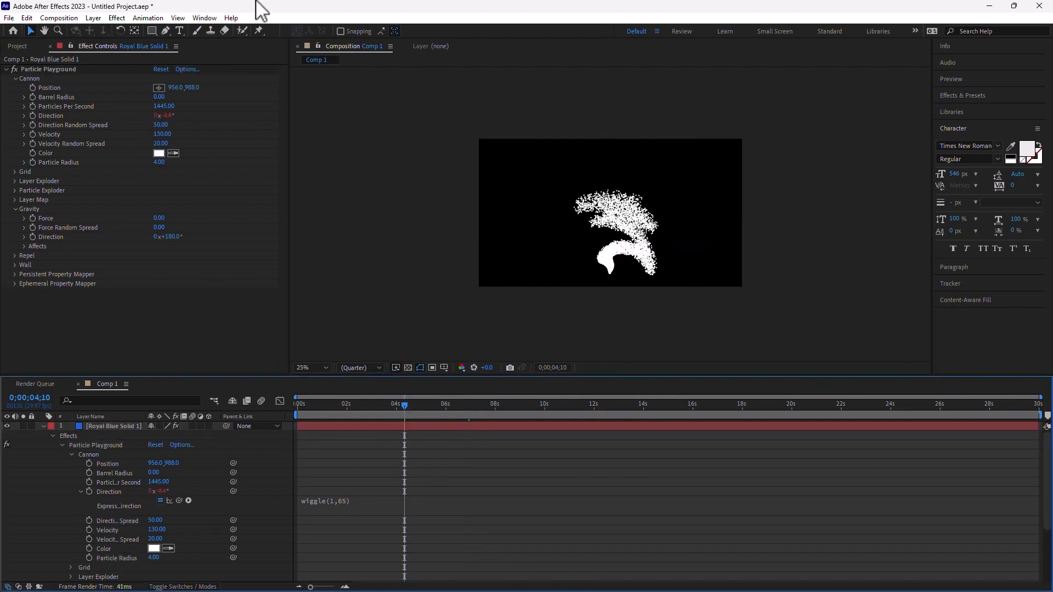
- Apply Gaussian Blur from Blur & Sharpen to Royal Blue Solid 1
click(148, 18)
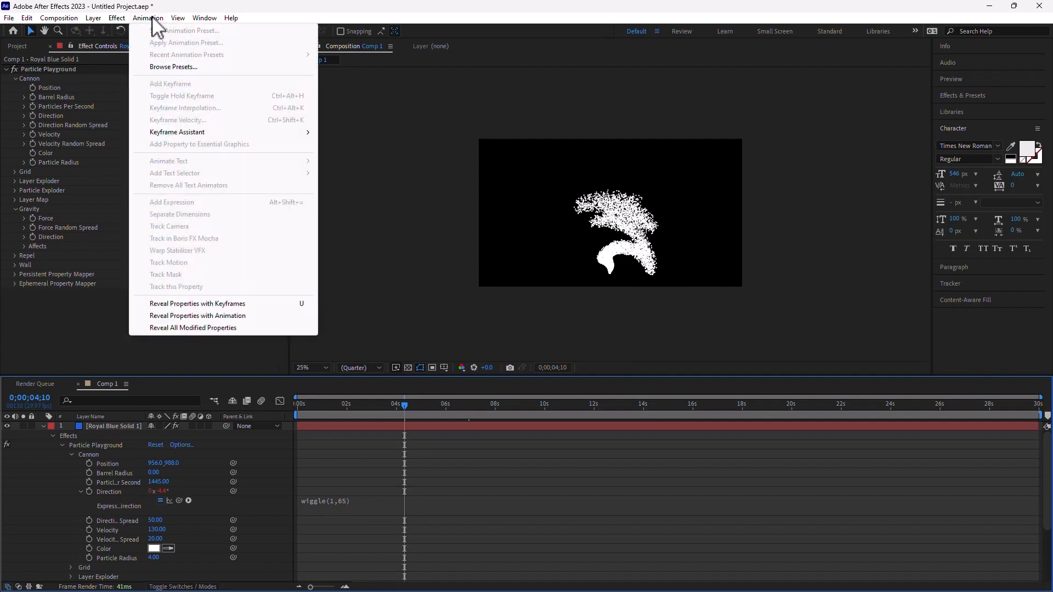
mouse_move(114, 18)
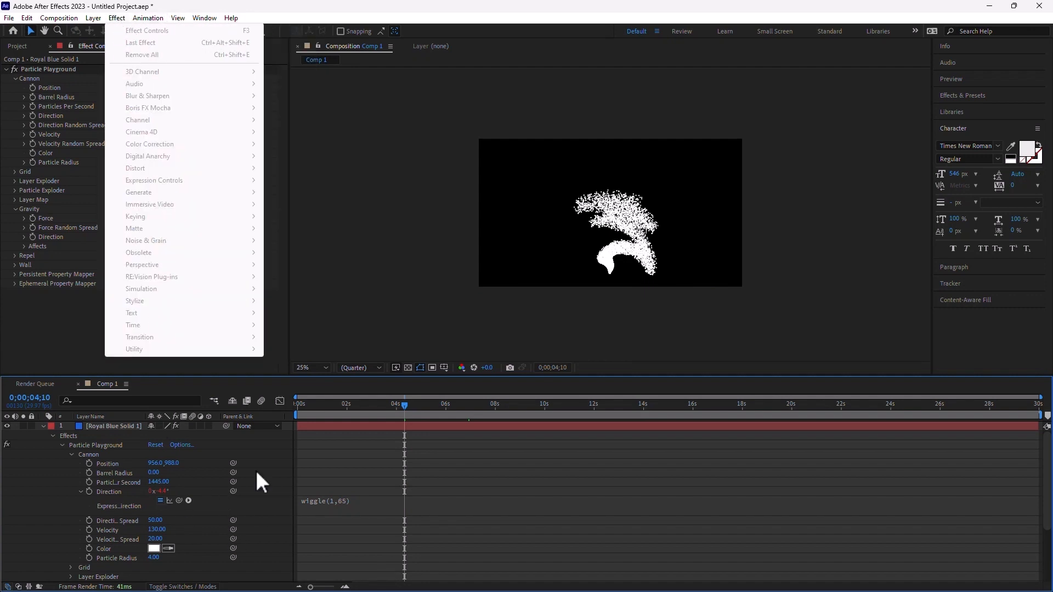
click(135, 425)
click(117, 17)
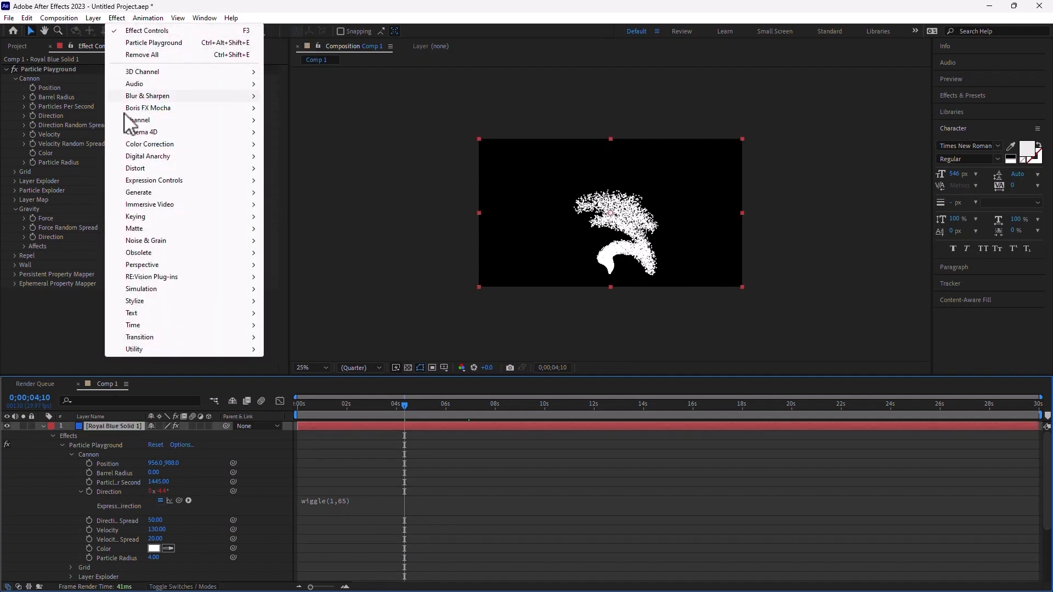
mouse_move(145, 97)
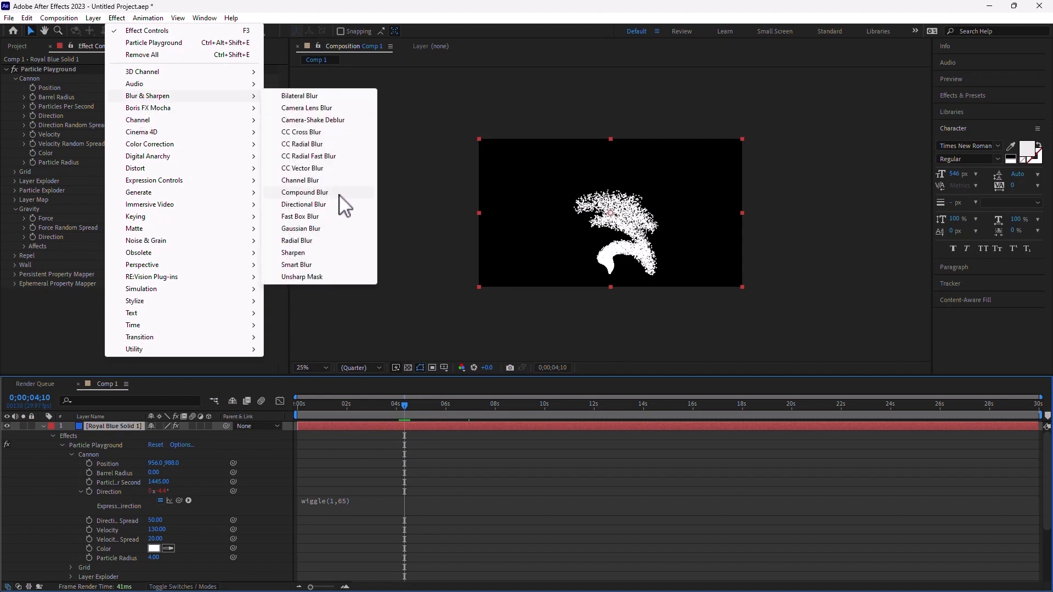
click(301, 228)
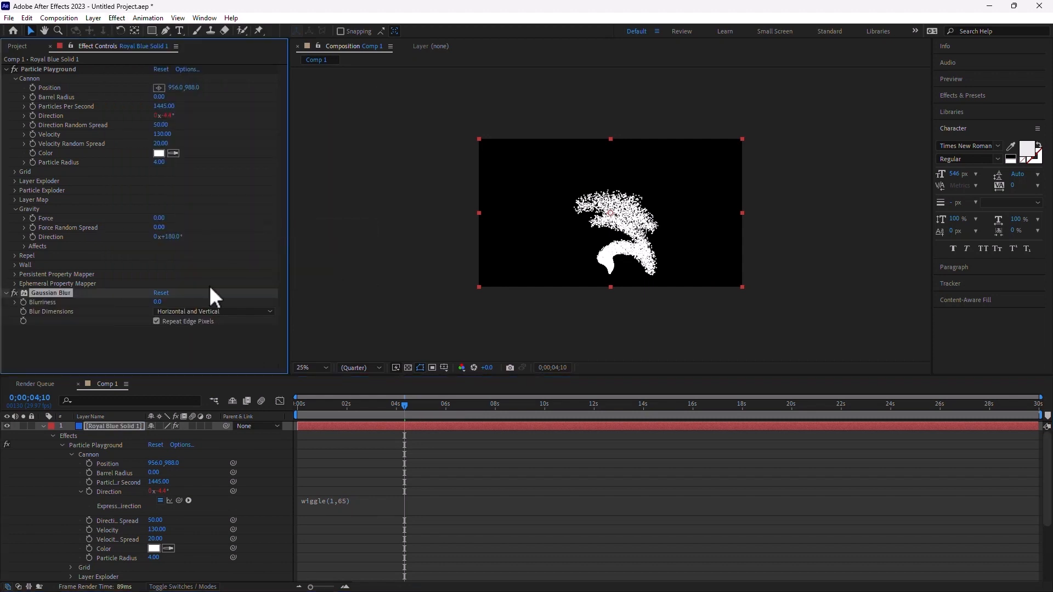
- Scrub the Gaussian Blur Blurriness until it settles at 88.5
drag(157, 313, 510, 482)
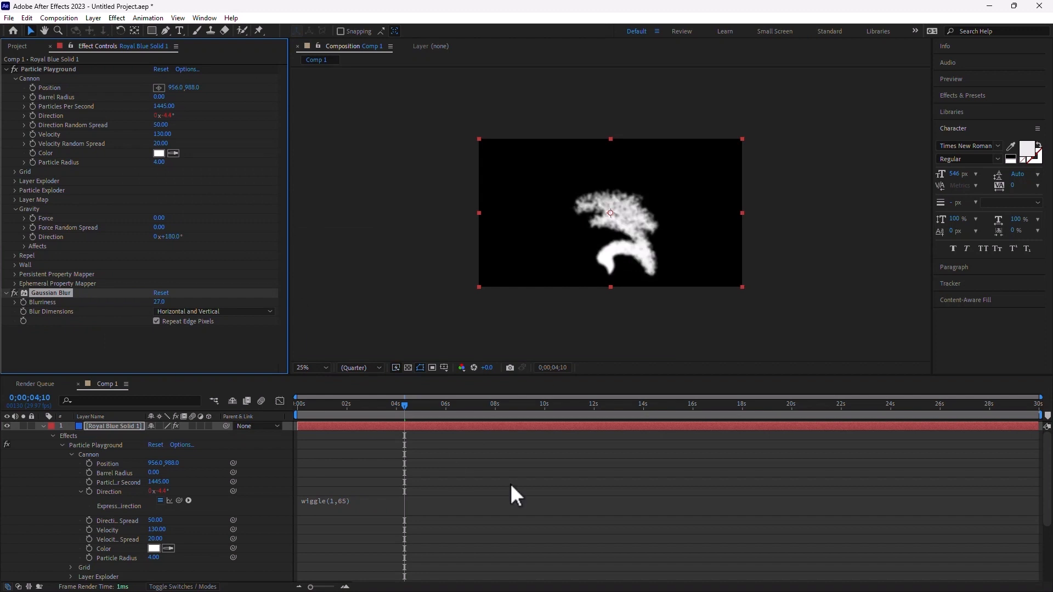
drag(159, 302, 1042, 317)
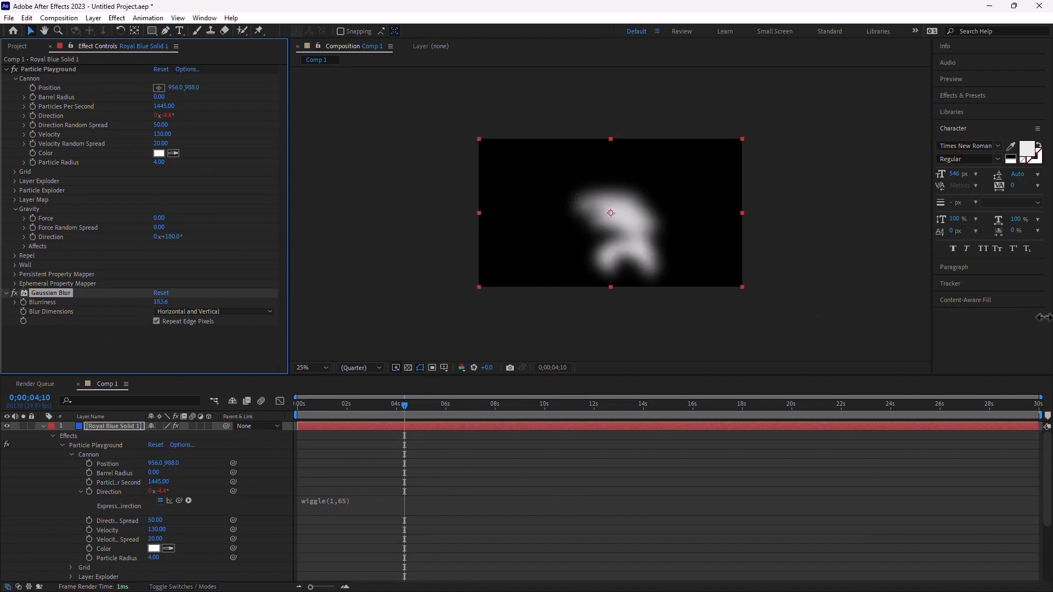
drag(149, 306, 5, 342)
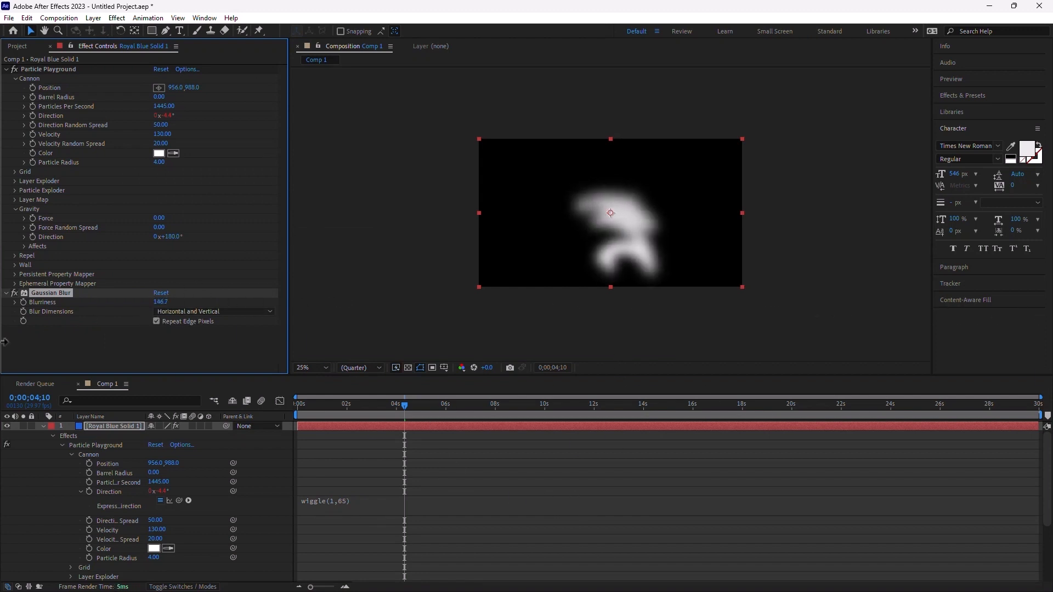
drag(163, 302, 3, 335)
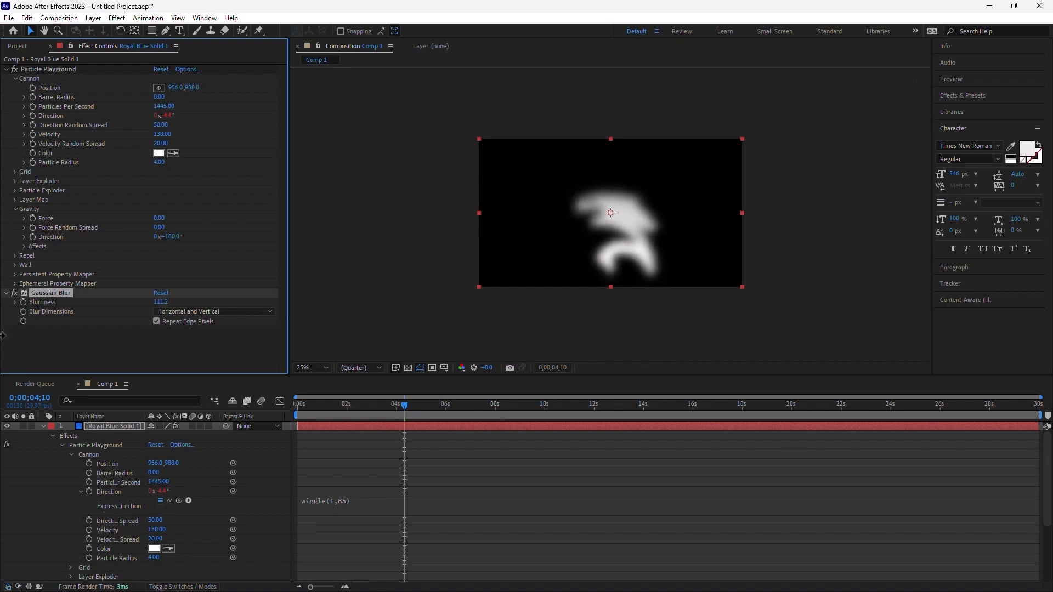
drag(159, 311, 4, 336)
- At around 16 seconds, rename the particle solid to 'CONTROL LAYER'
drag(403, 406, 709, 402)
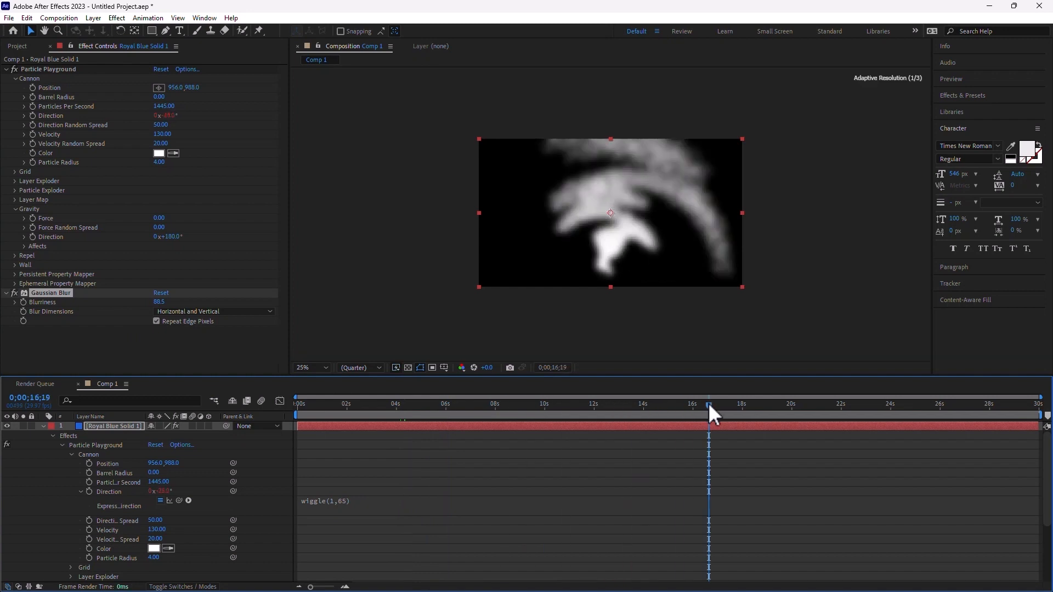
click(602, 551)
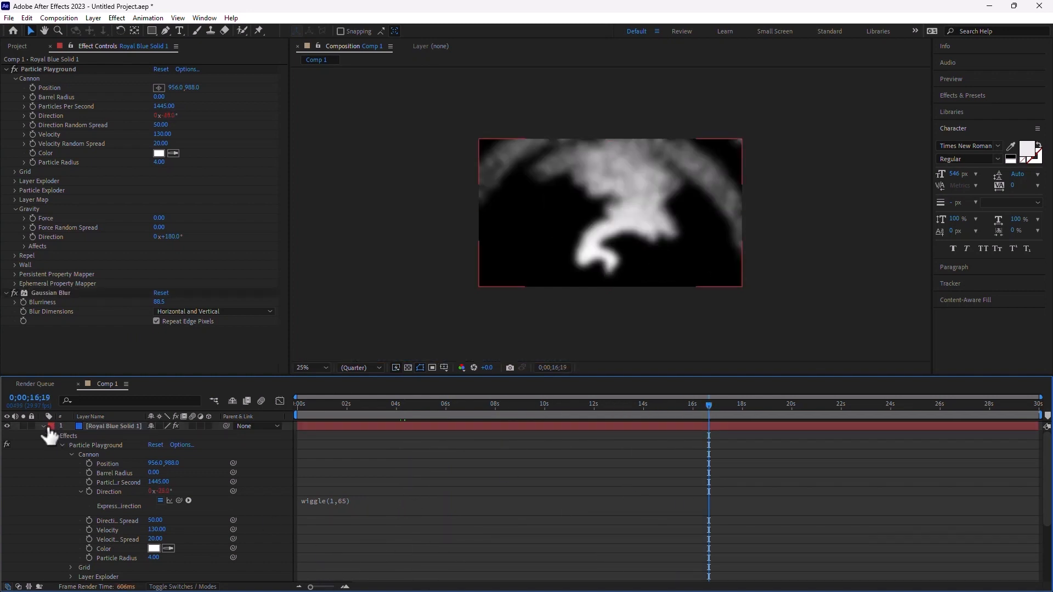
click(86, 427)
key(Return)
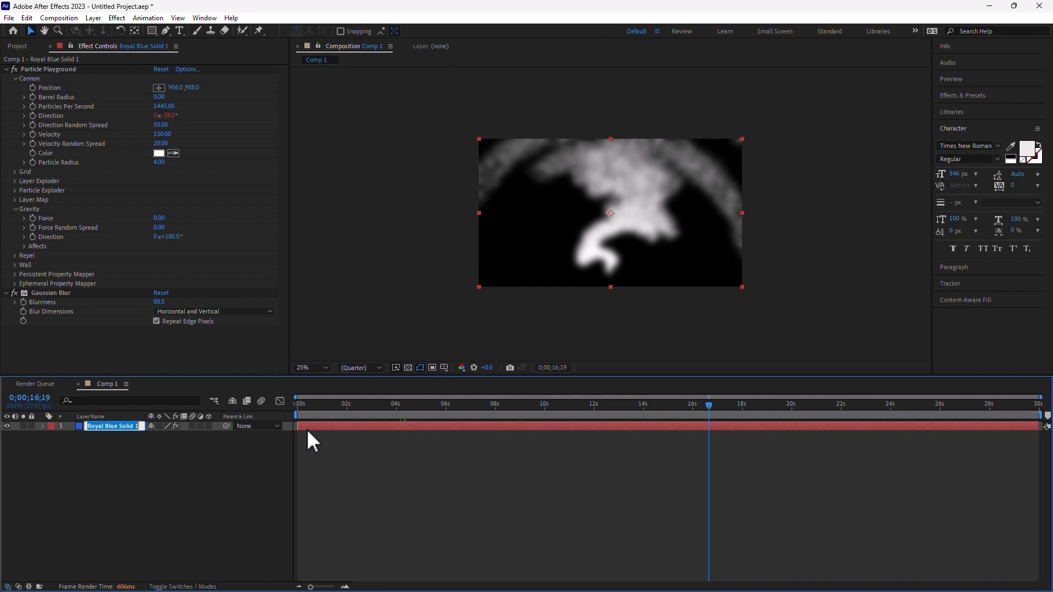
text(CONTROL LAYER)
click(87, 466)
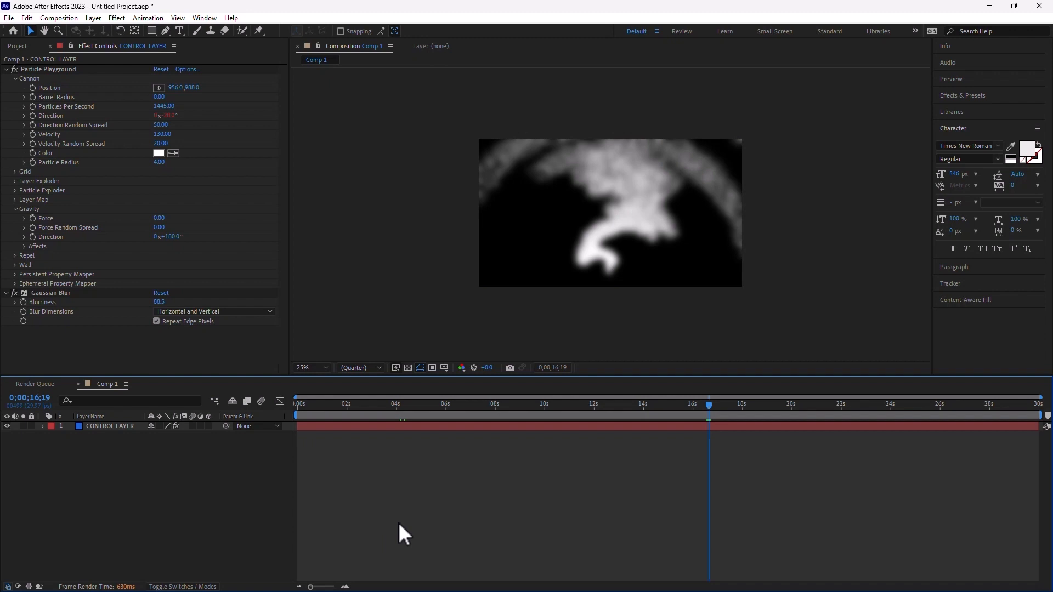
- Add a white 'Smoke' text layer and move it toward the frame centre
click(180, 31)
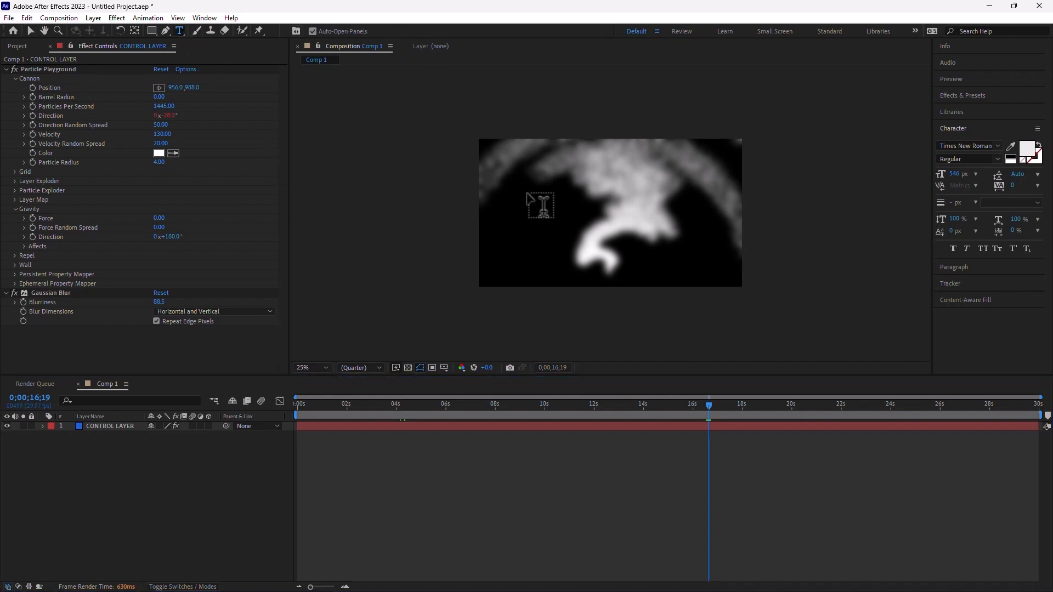
click(527, 216)
text(Smo)
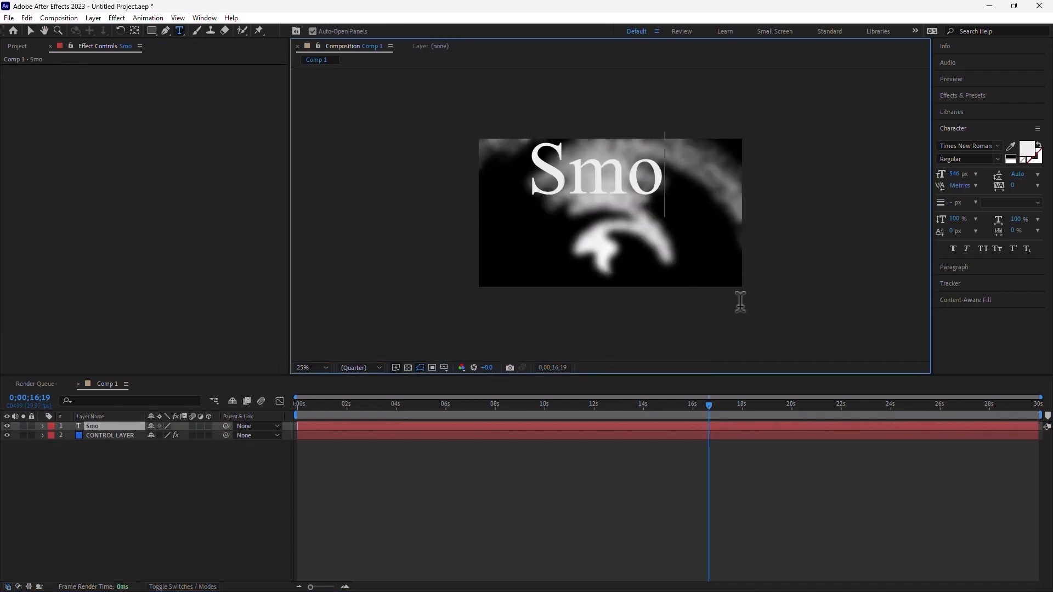
text(ke)
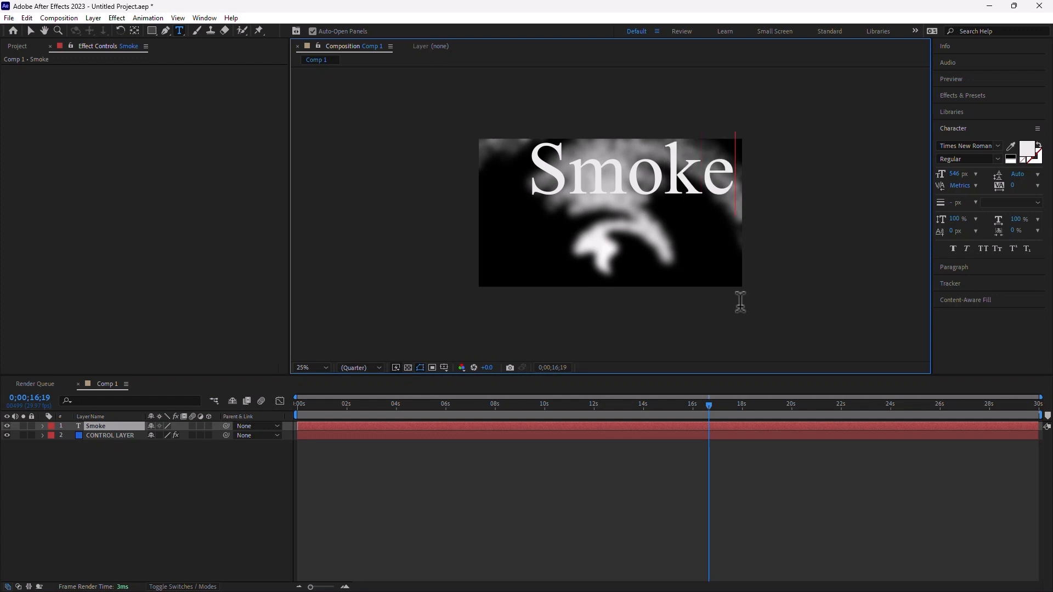
click(270, 486)
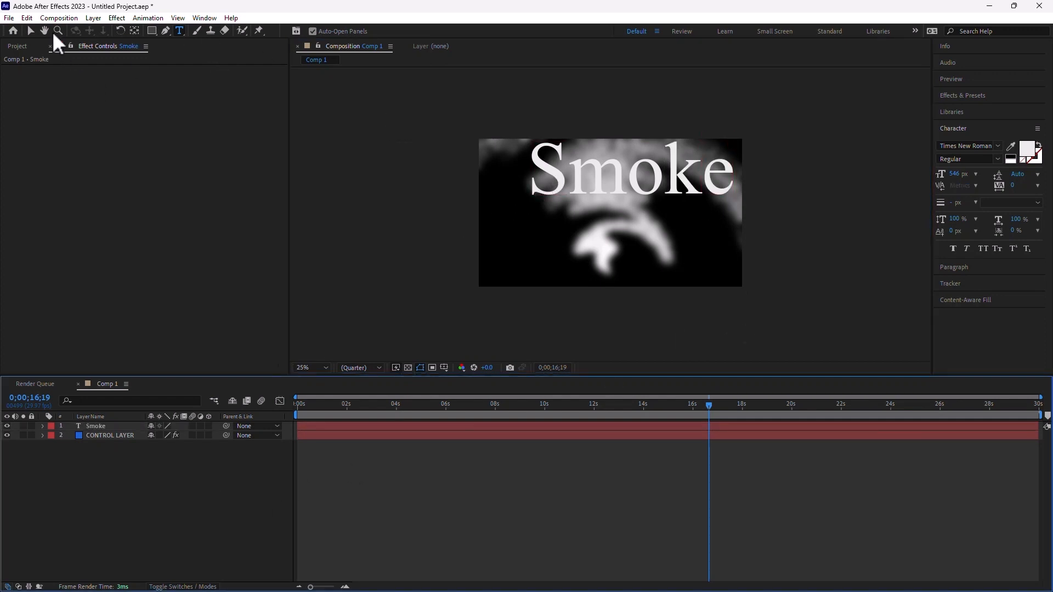
click(30, 30)
drag(570, 151, 554, 175)
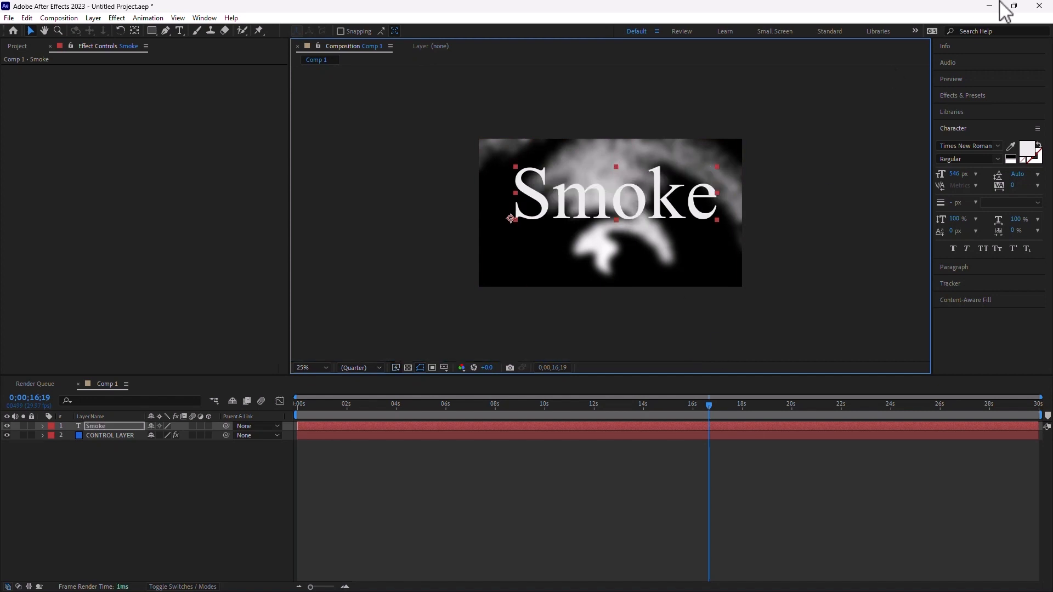
- Search Effects & Presets for 'displa' and apply Displacement Map to the Smoke text
click(982, 95)
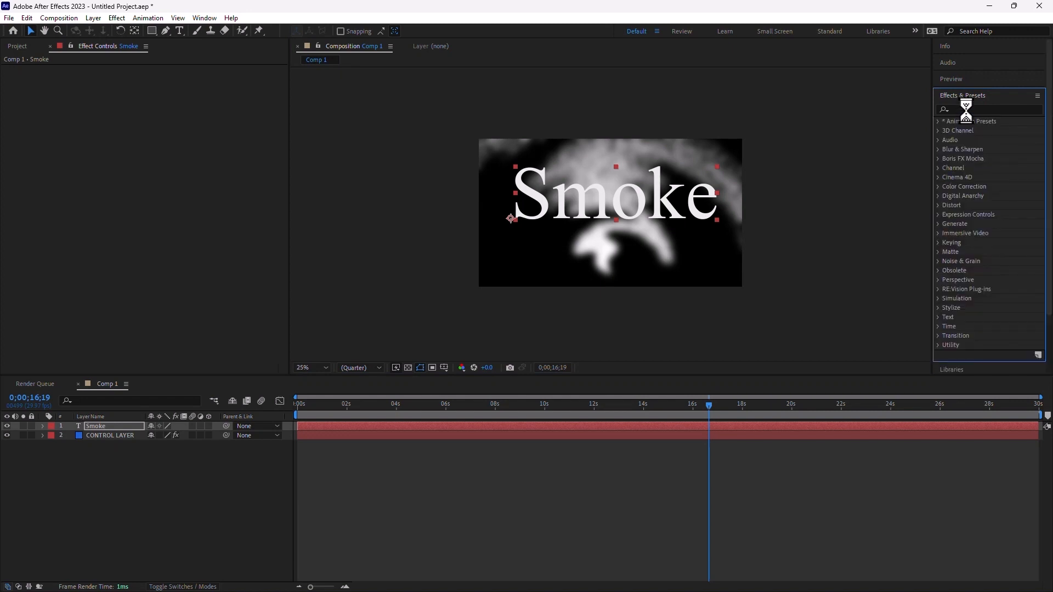
click(1006, 109)
text(displa)
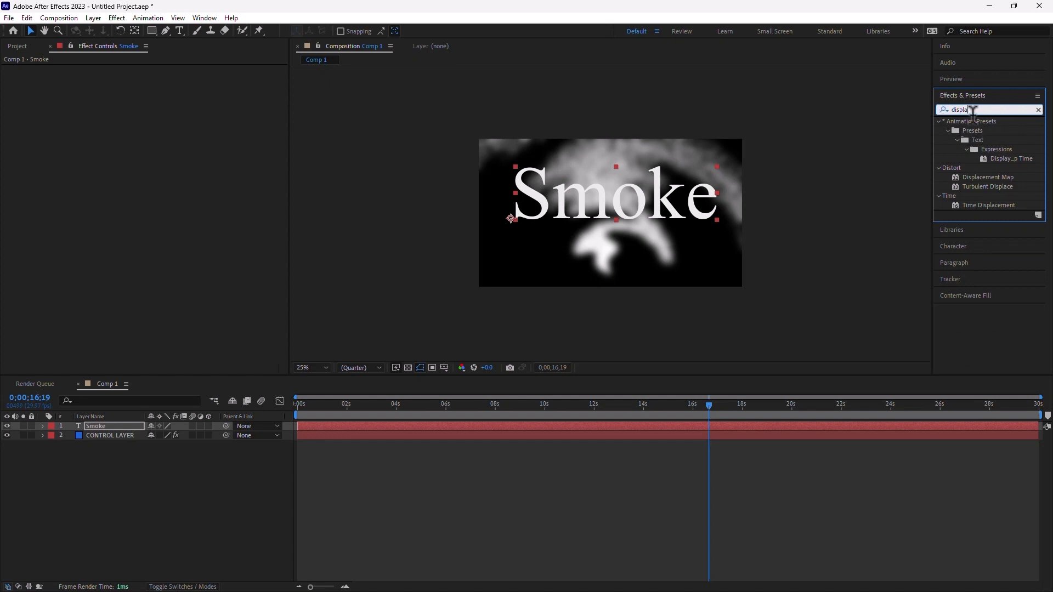
drag(965, 177, 680, 208)
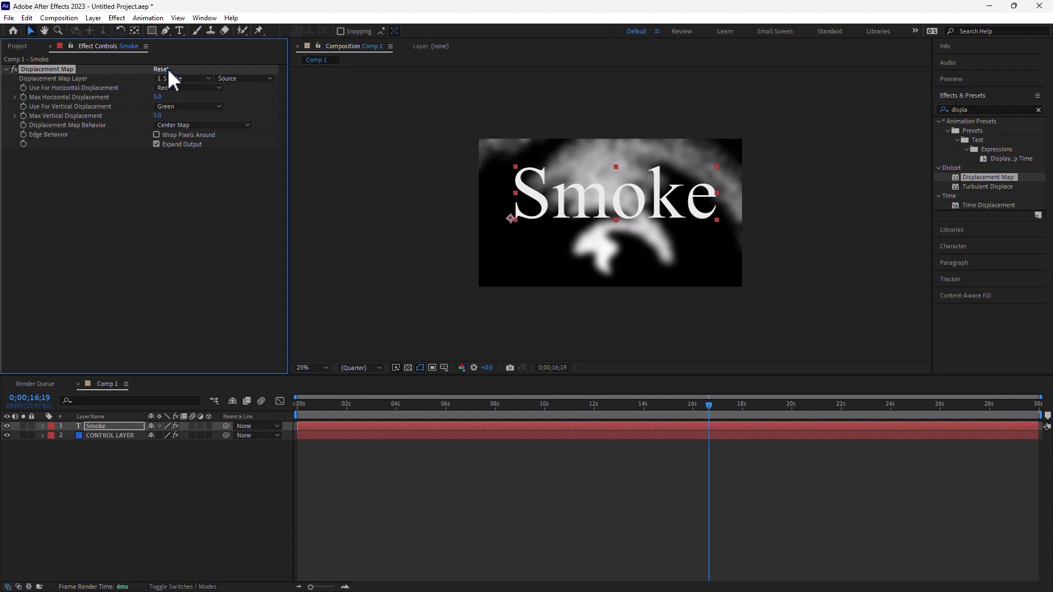
- Set Displacement Map Layer to CONTROL LAYER and scrub the timeline to preview the distortion
click(186, 78)
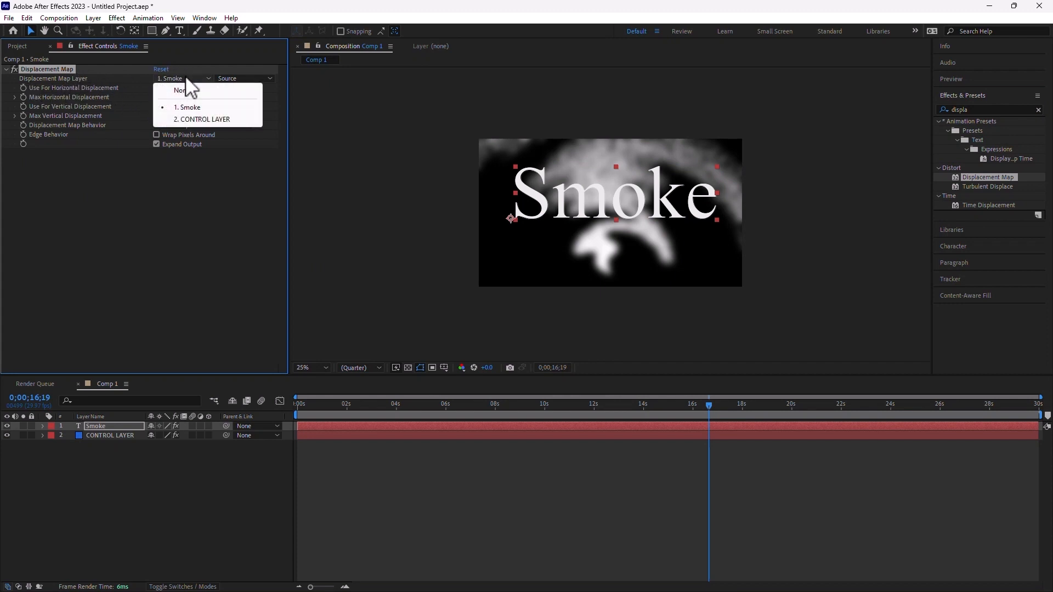
click(209, 117)
drag(389, 404, 711, 464)
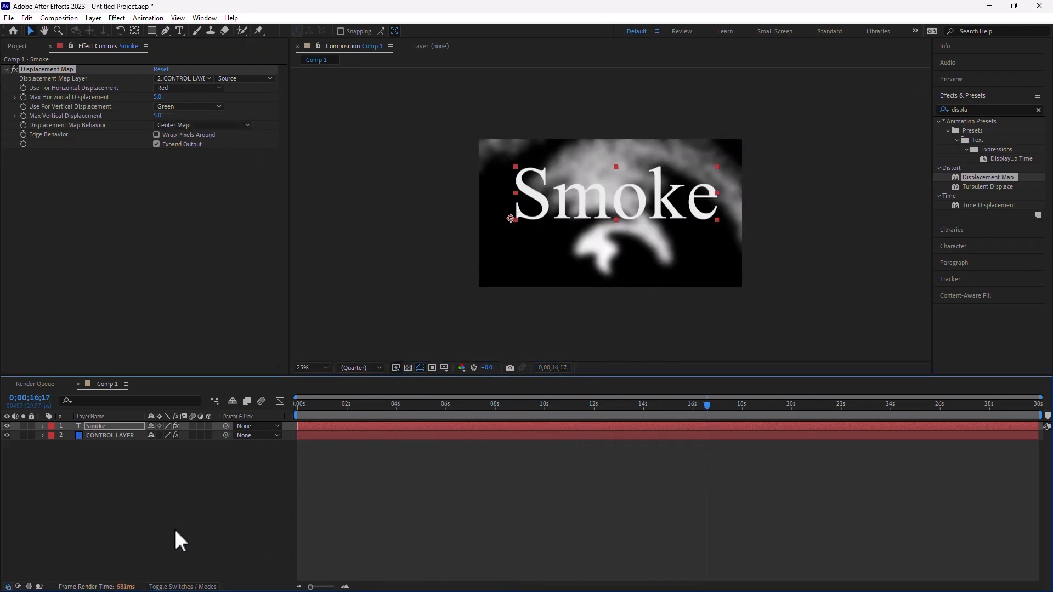
click(146, 476)
drag(385, 406, 468, 403)
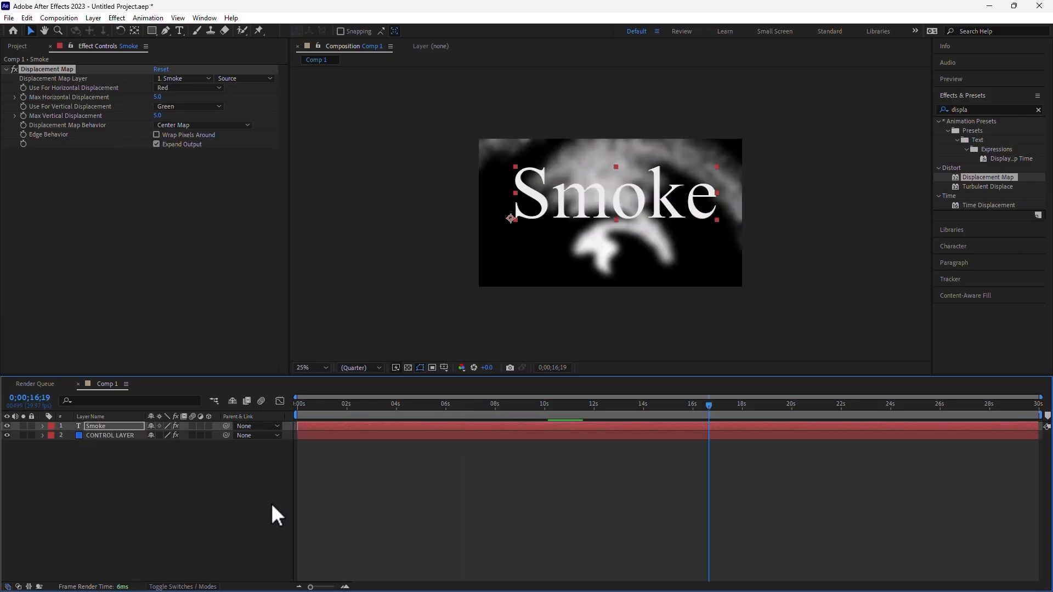
- Pre-compose CONTROL LAYER, moving all its attributes into the new composition
click(104, 435)
right_click(104, 435)
click(148, 360)
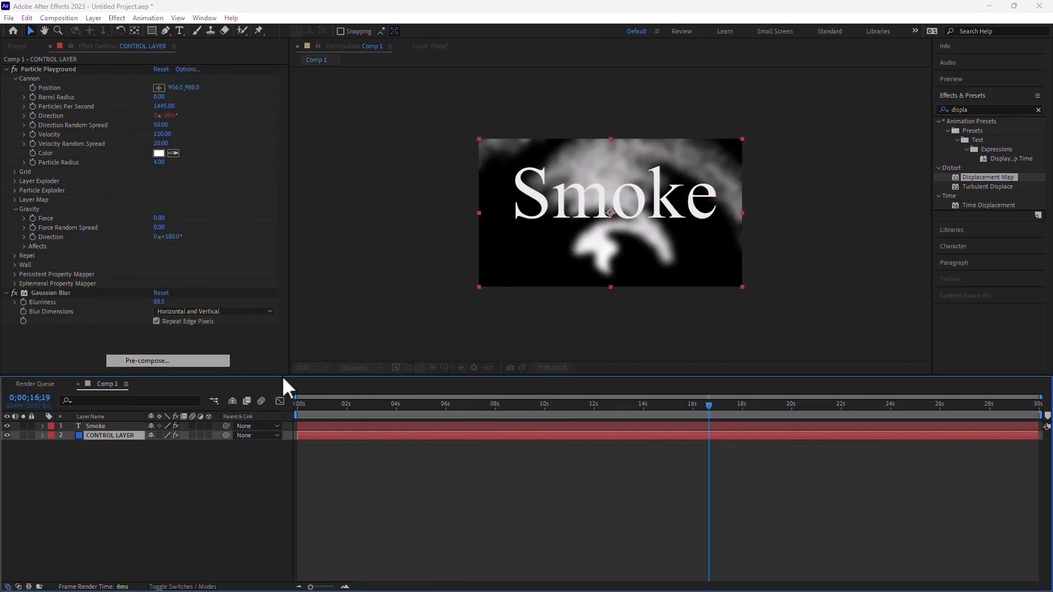
click(436, 308)
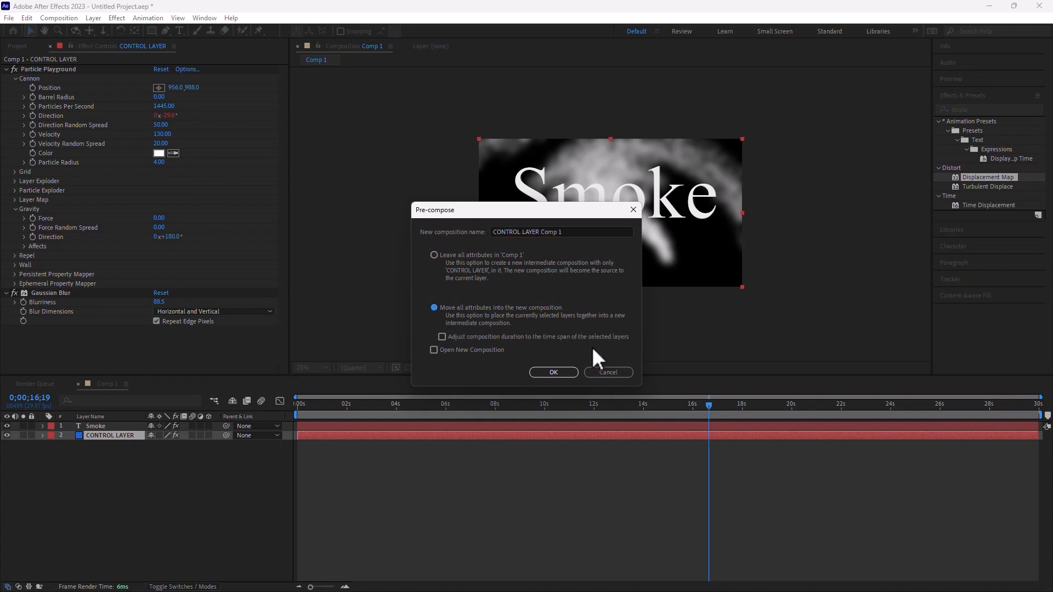
click(554, 372)
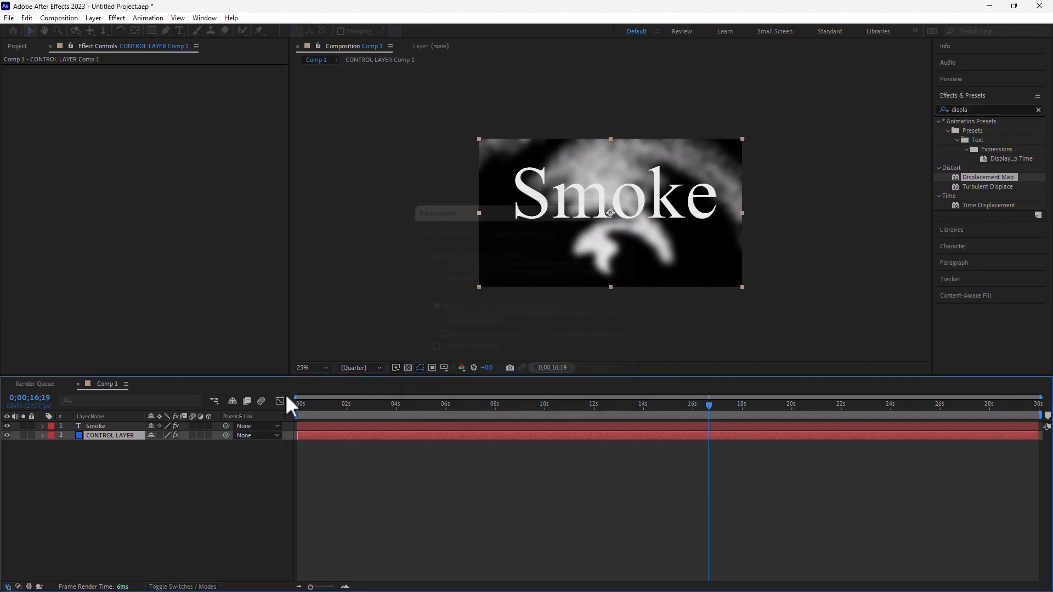
- Displace the Smoke text by CONTROL LAYER Comp 1 (horizontal 72, vertical 85) and hide the smoke layer
click(109, 426)
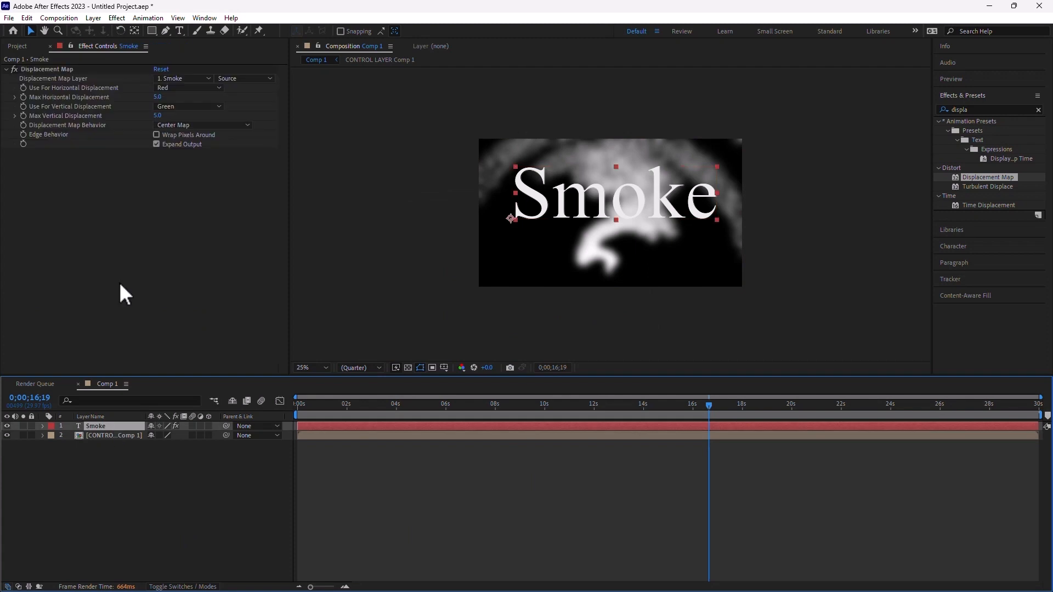
click(192, 78)
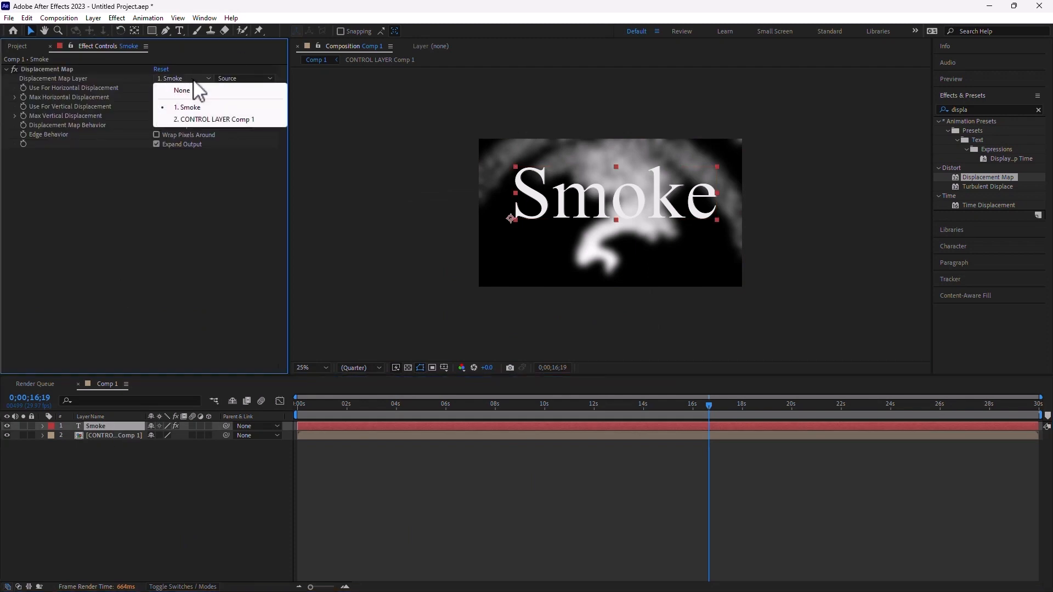
click(212, 117)
drag(157, 97, 202, 117)
click(34, 476)
click(6, 435)
click(368, 405)
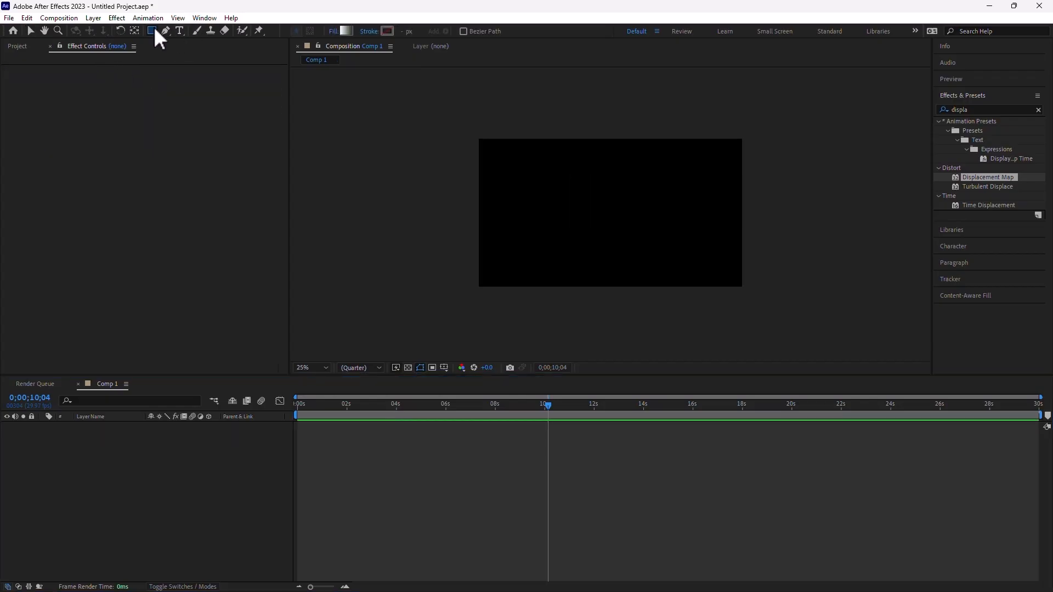
- Draw a circle near the centre of the composition with the Ellipse tool
drag(153, 27, 229, 55)
drag(577, 210, 640, 230)
- Change the circle's fill to a solid yellow colour
key(space)
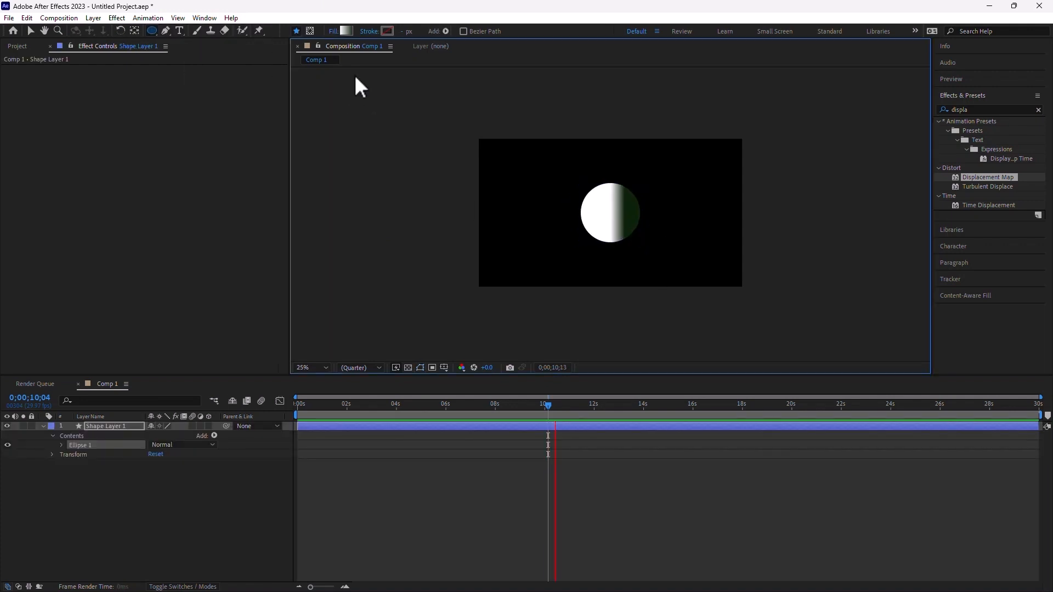
click(336, 31)
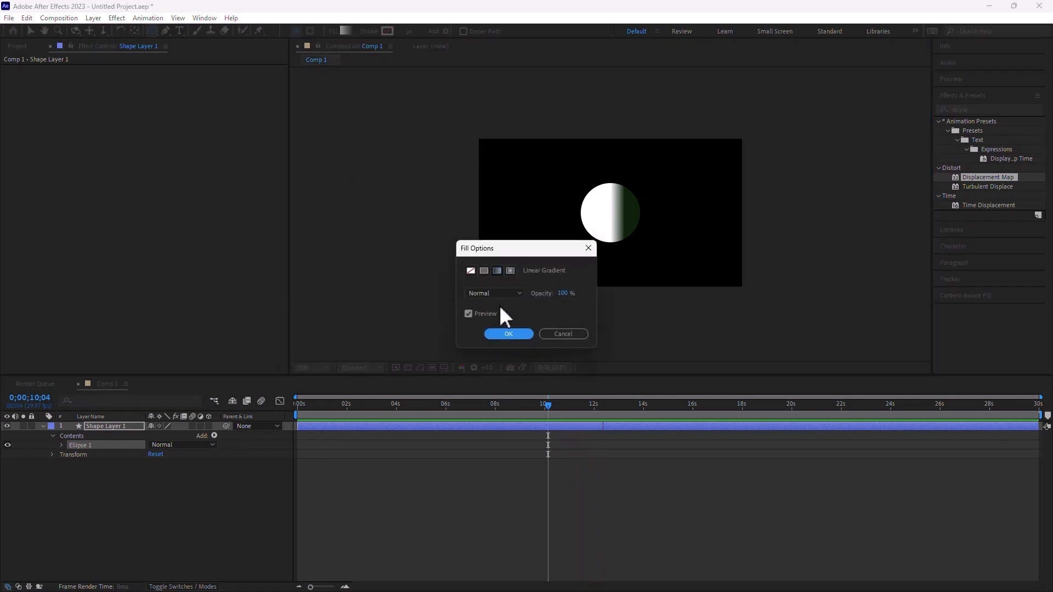
click(484, 271)
click(509, 334)
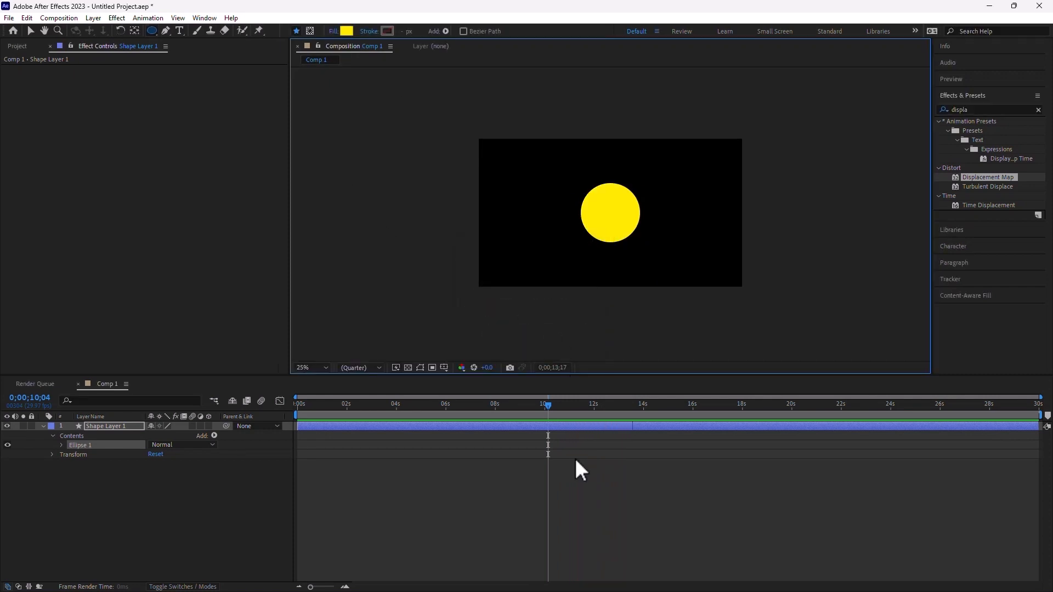
click(449, 513)
key(space)
- Add a wiggle(2,200) expression to the circle's Position and preview it
drag(412, 406, 78, 443)
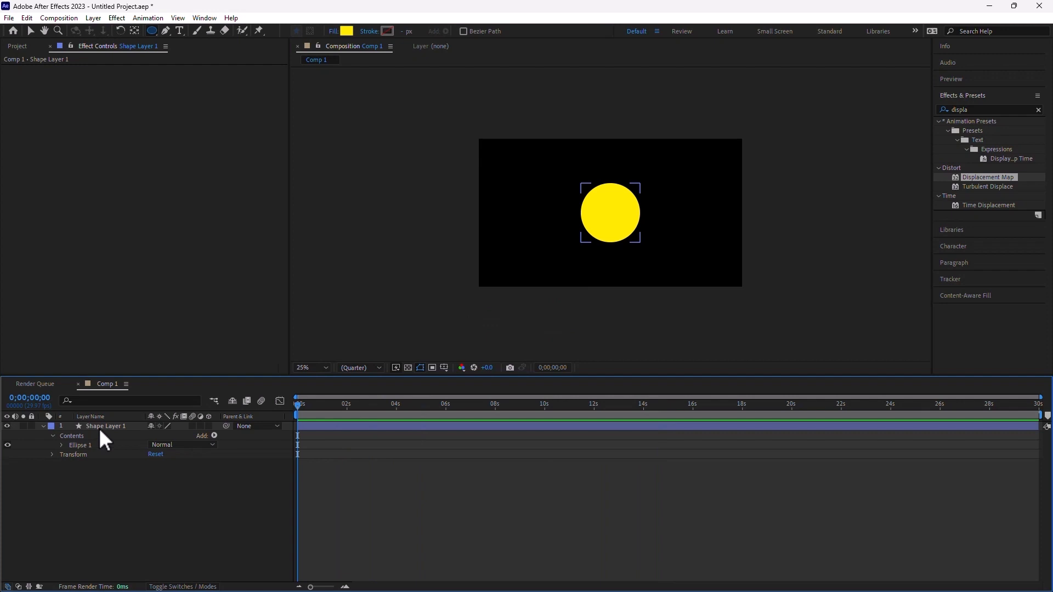
click(99, 428)
key(p)
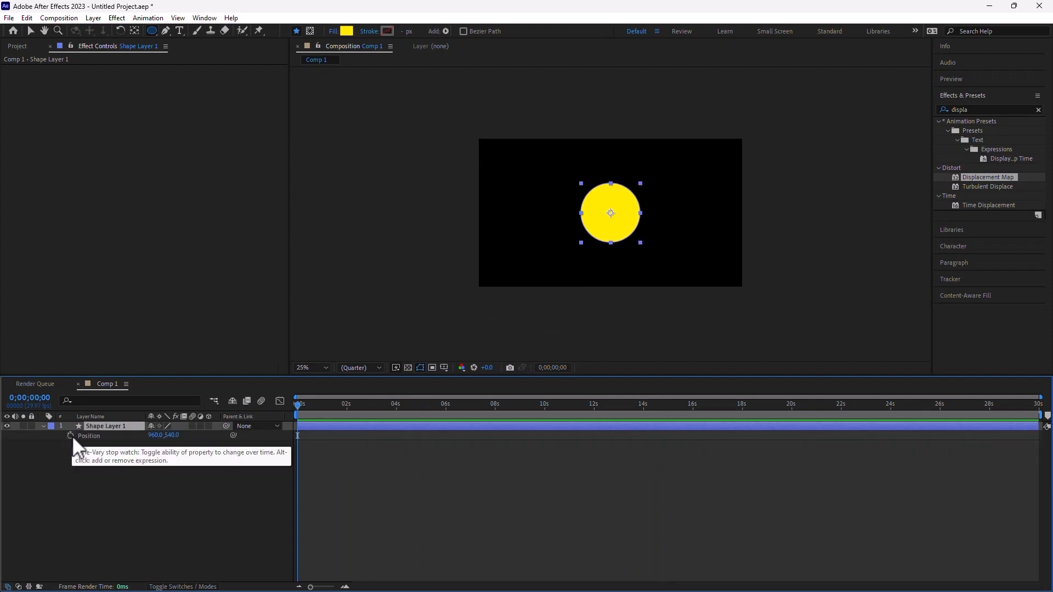
alt+click(72, 436)
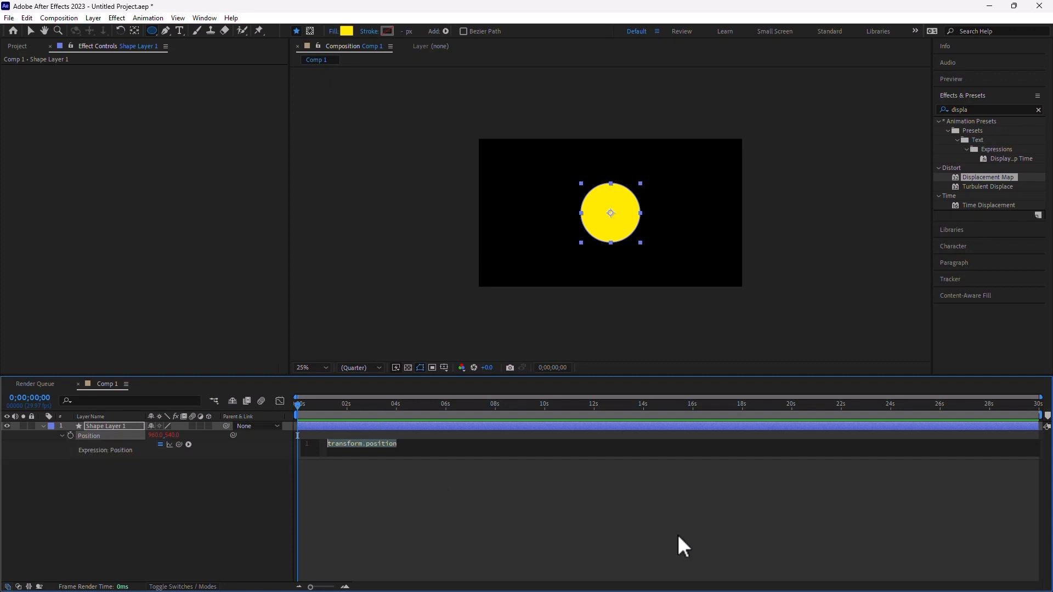
text(wiggle)
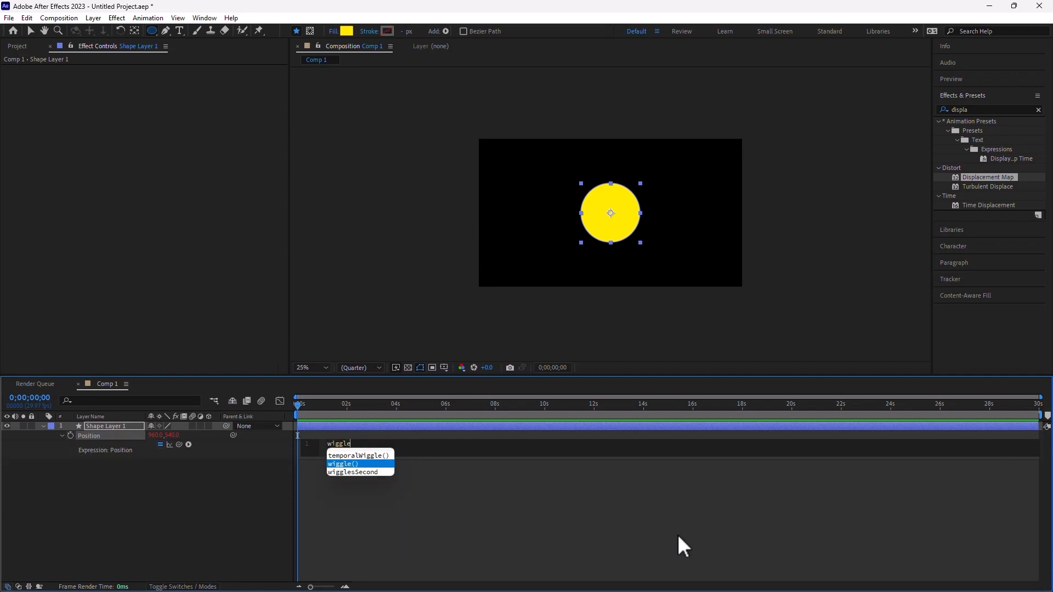
text((2,200)
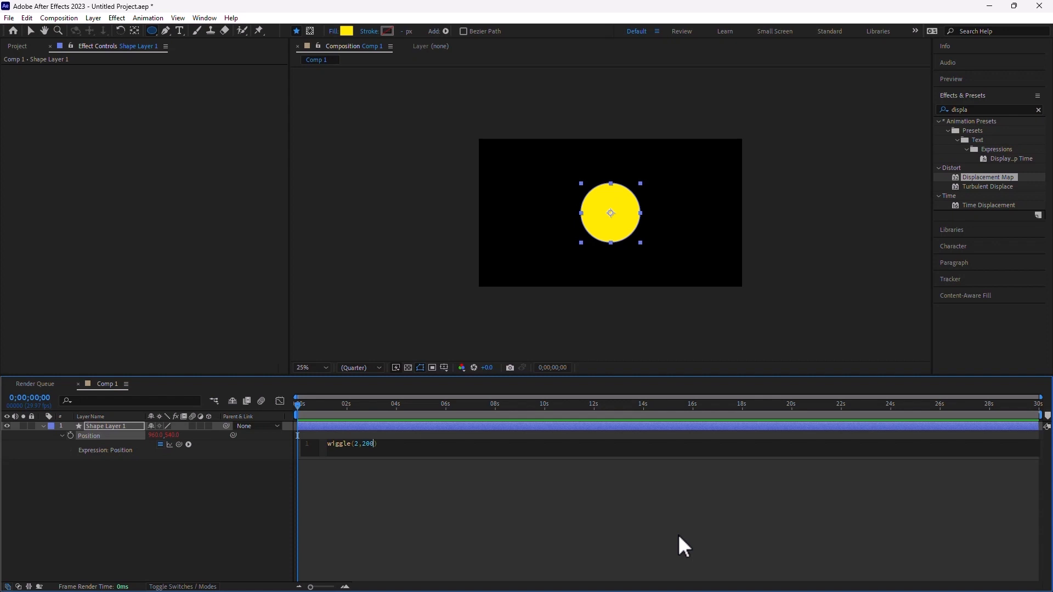
click(435, 528)
key(space)
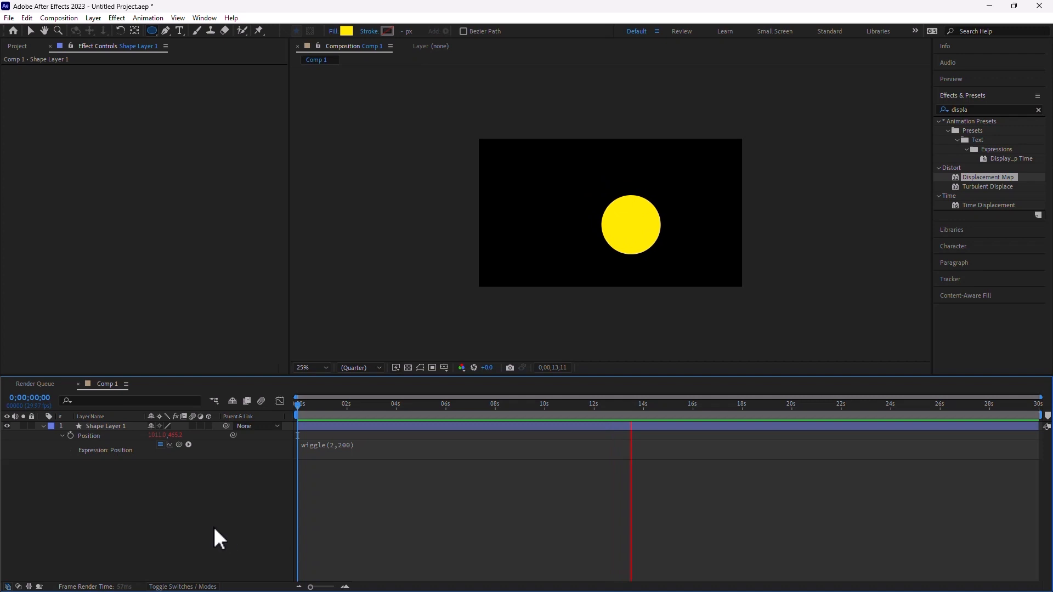
- Add a null object layer and rename it 'Slider Control'
click(93, 18)
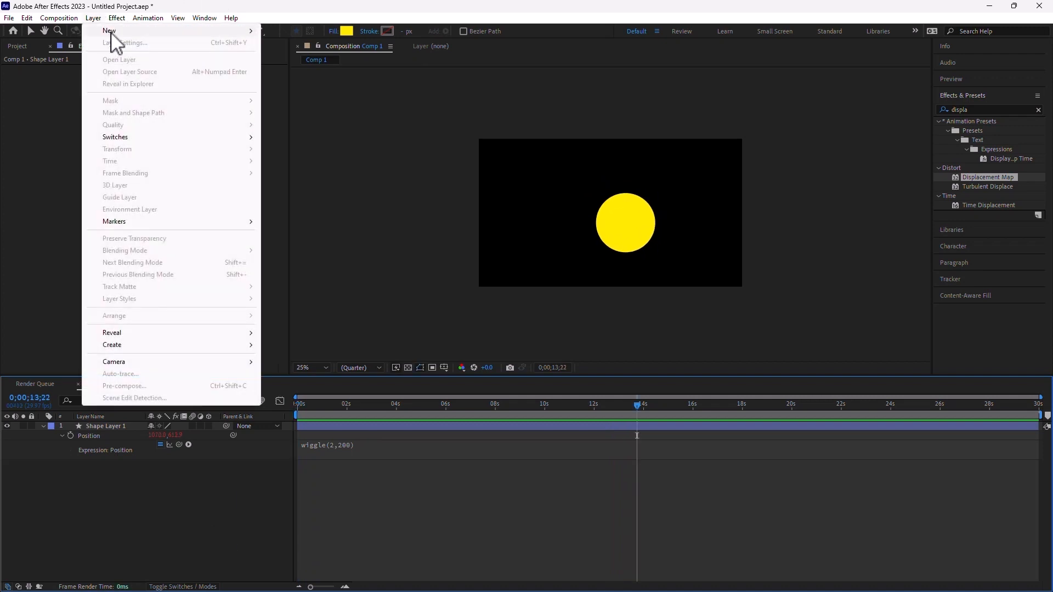
mouse_move(111, 34)
click(318, 79)
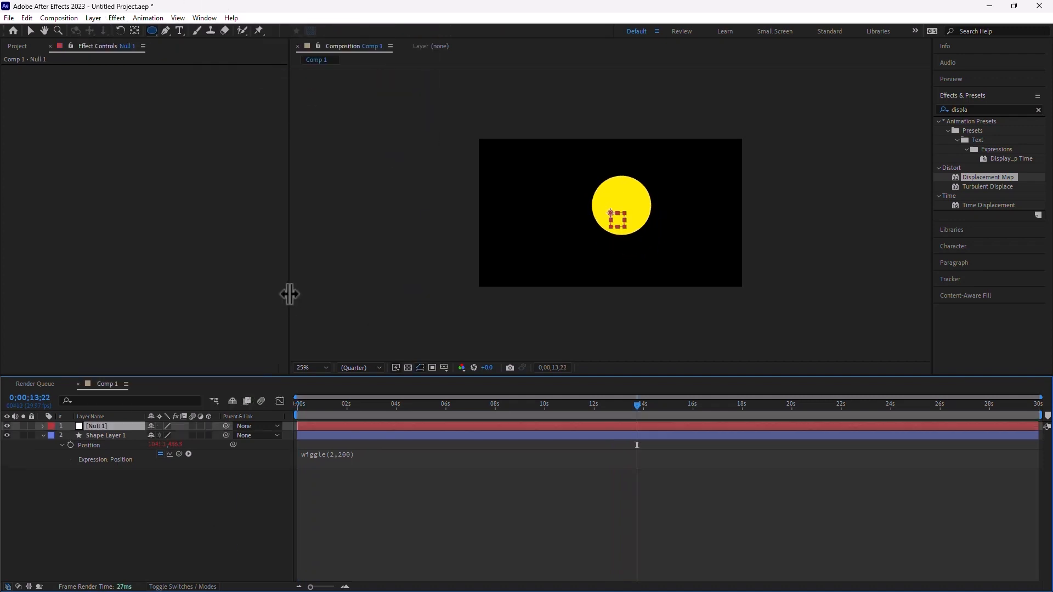
click(112, 424)
text(Slider Control)
click(61, 498)
- Apply the Expression Controls Slider Control effect to the Slider Control layer
click(107, 426)
click(116, 19)
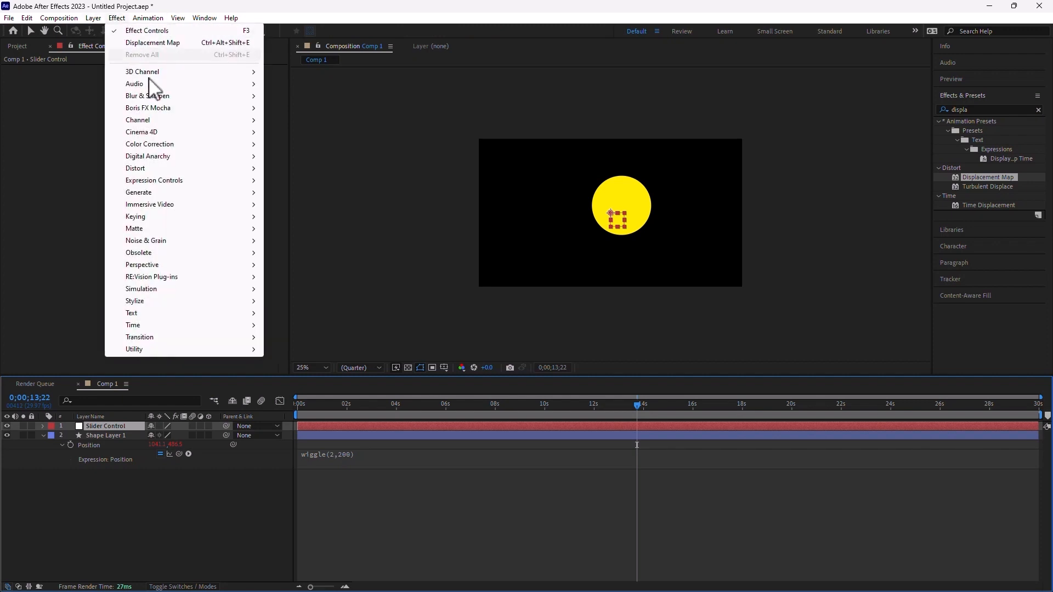
mouse_move(177, 182)
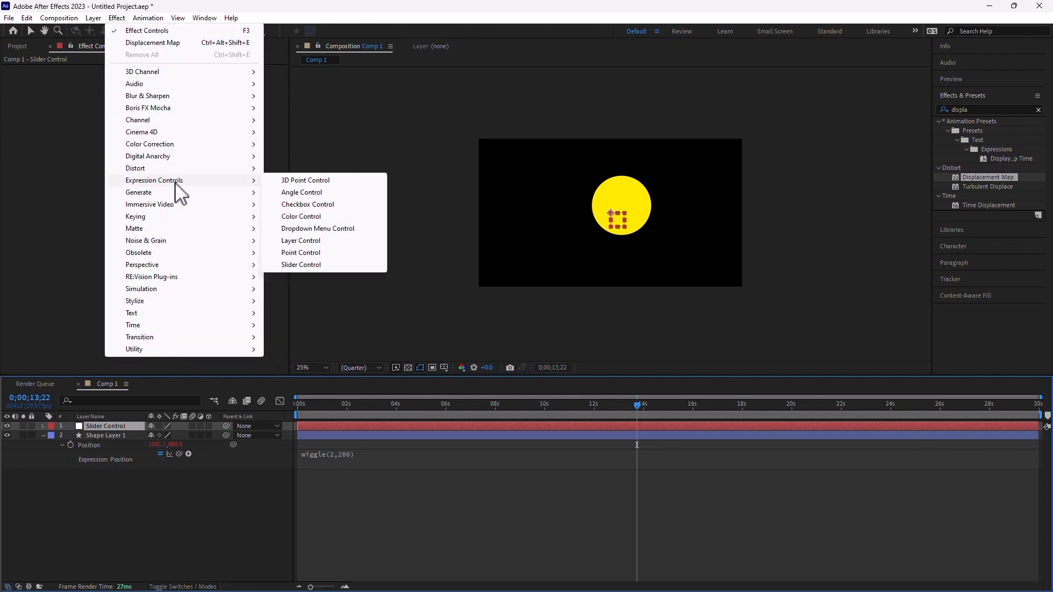
click(344, 264)
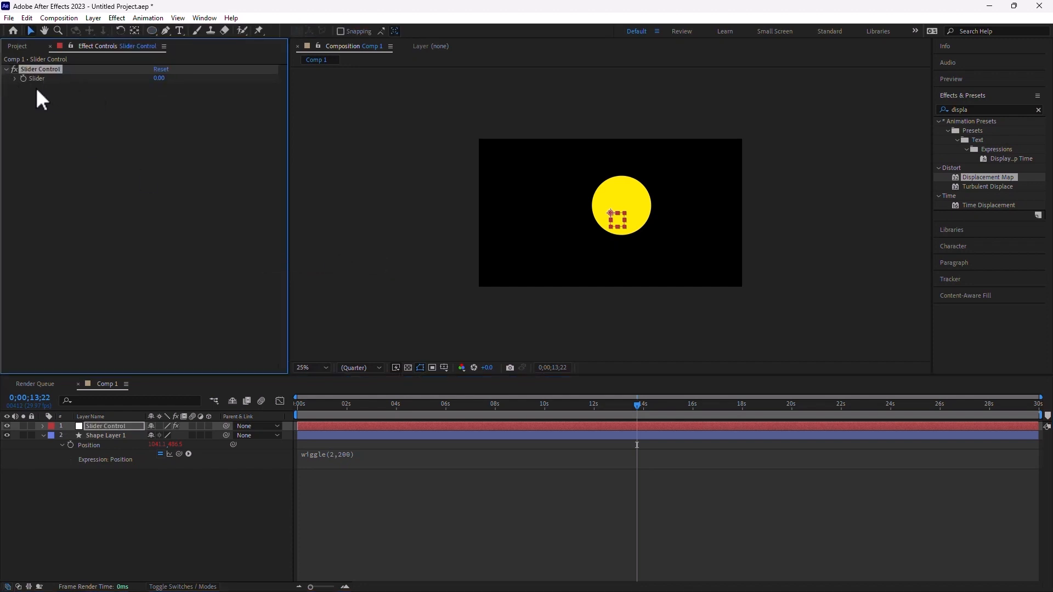
- Replace the wiggle amplitude 200 with a pick-whip link to the Slider value
key(Home)
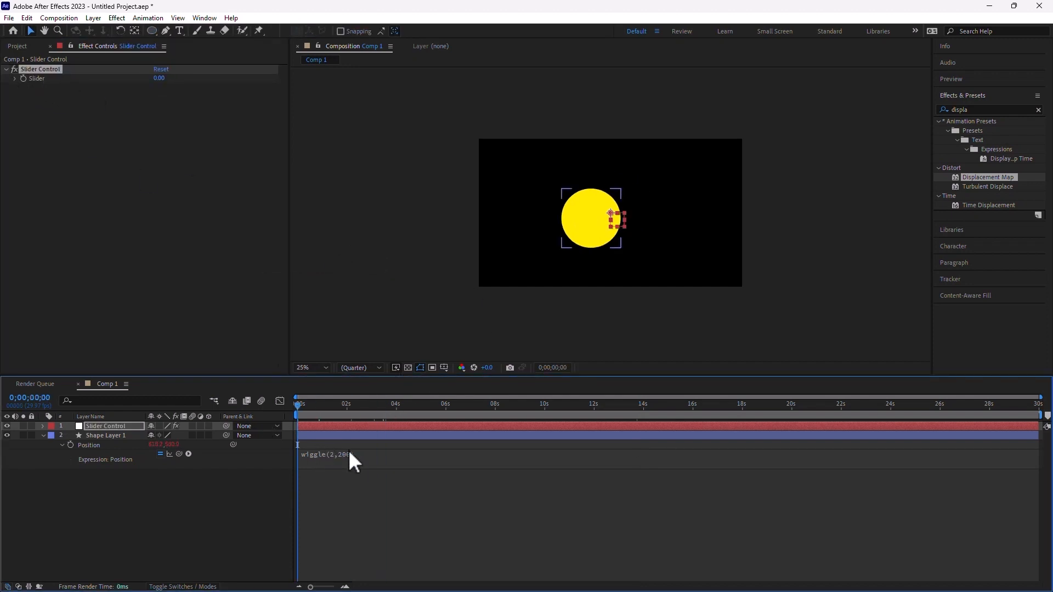
click(345, 454)
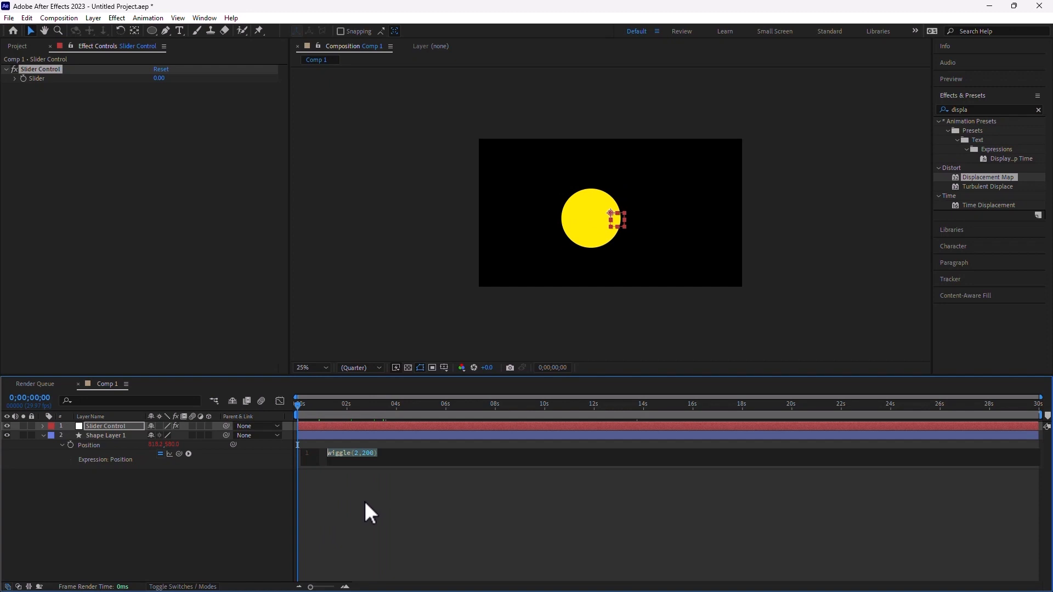
double_click(367, 453)
drag(179, 454, 35, 79)
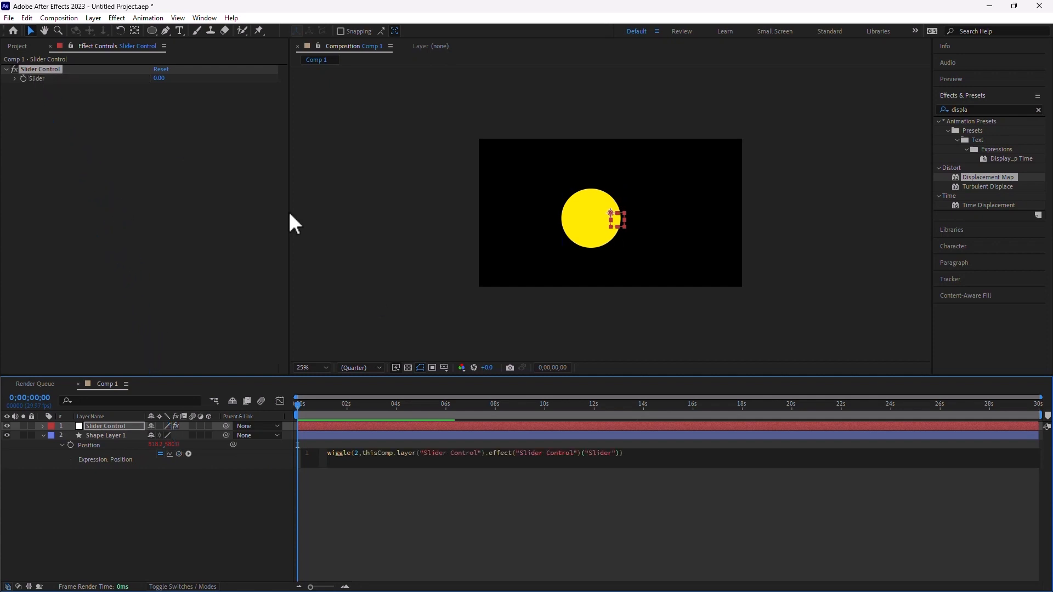
click(418, 550)
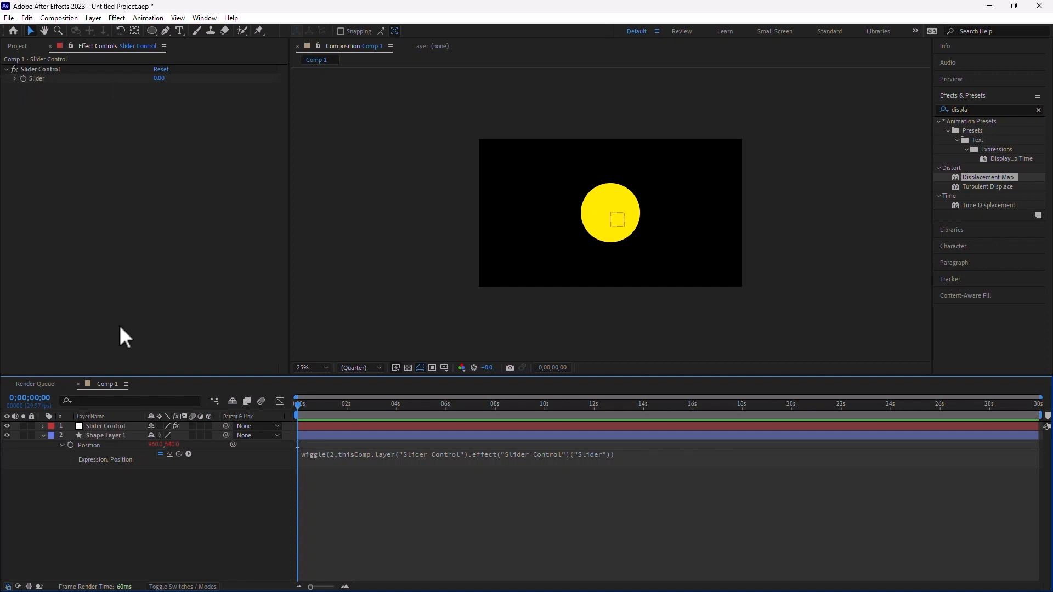
- Keyframe the Slider at 0 around 1 second, rising to 200 at about 2 seconds
drag(309, 403, 327, 405)
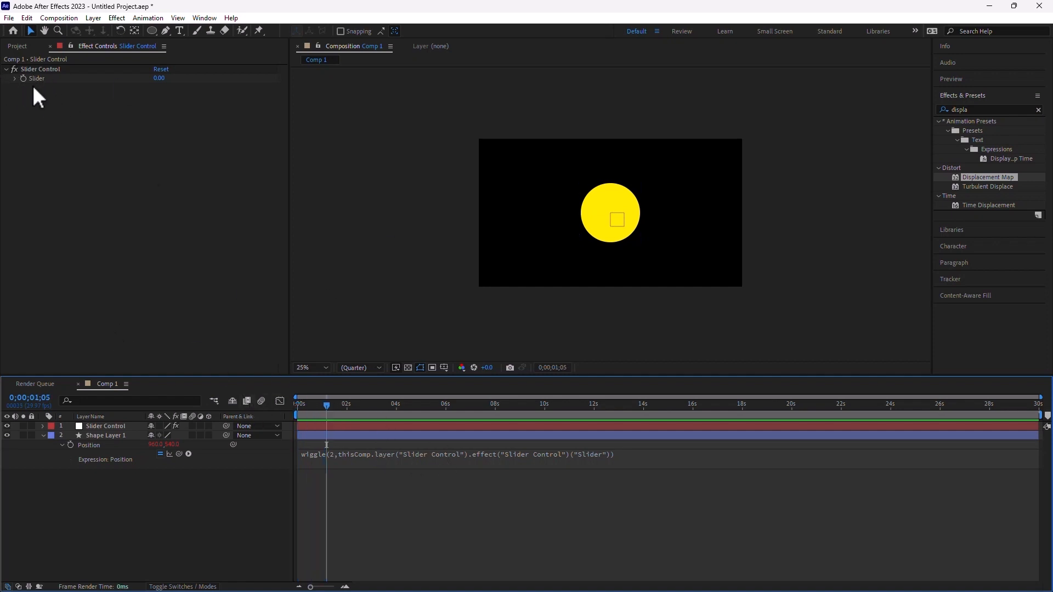
click(24, 79)
click(354, 409)
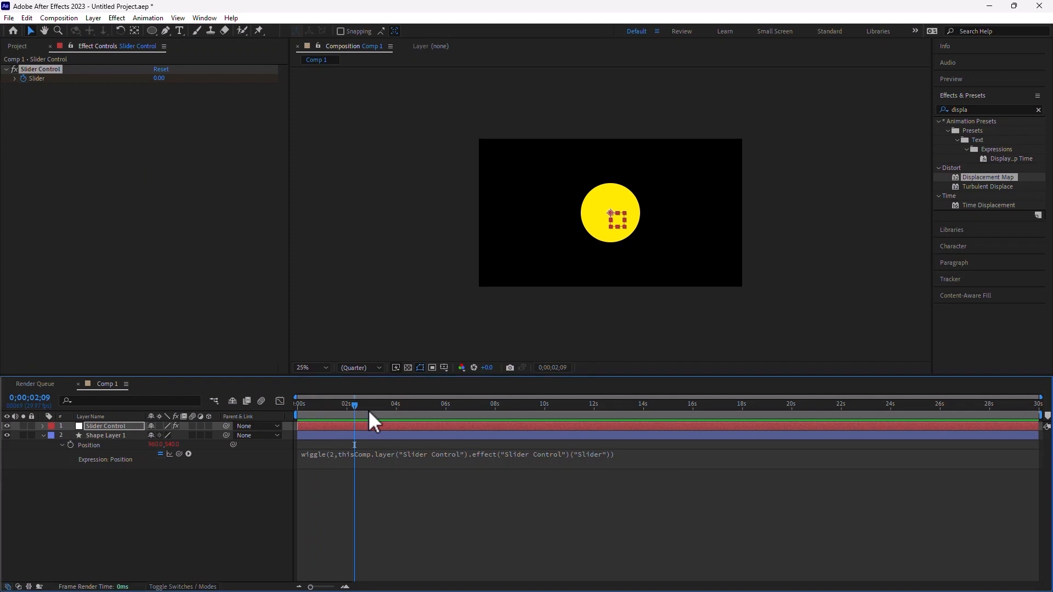
click(159, 78)
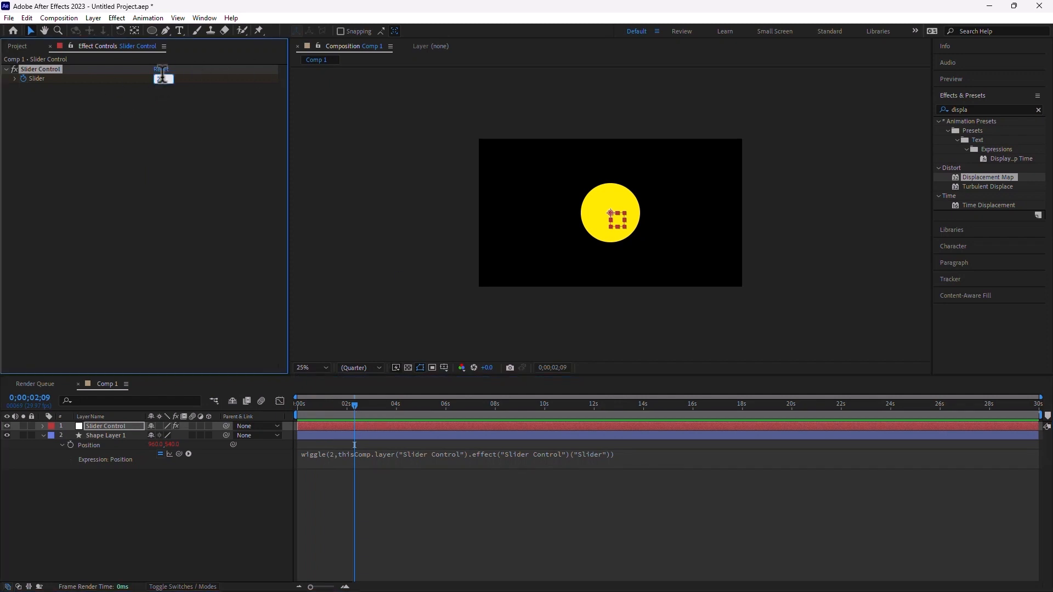
text(200)
click(203, 211)
- Hold the Slider at 200 until about 4.5 seconds, then keyframe it back to 0 at 6 seconds
click(412, 404)
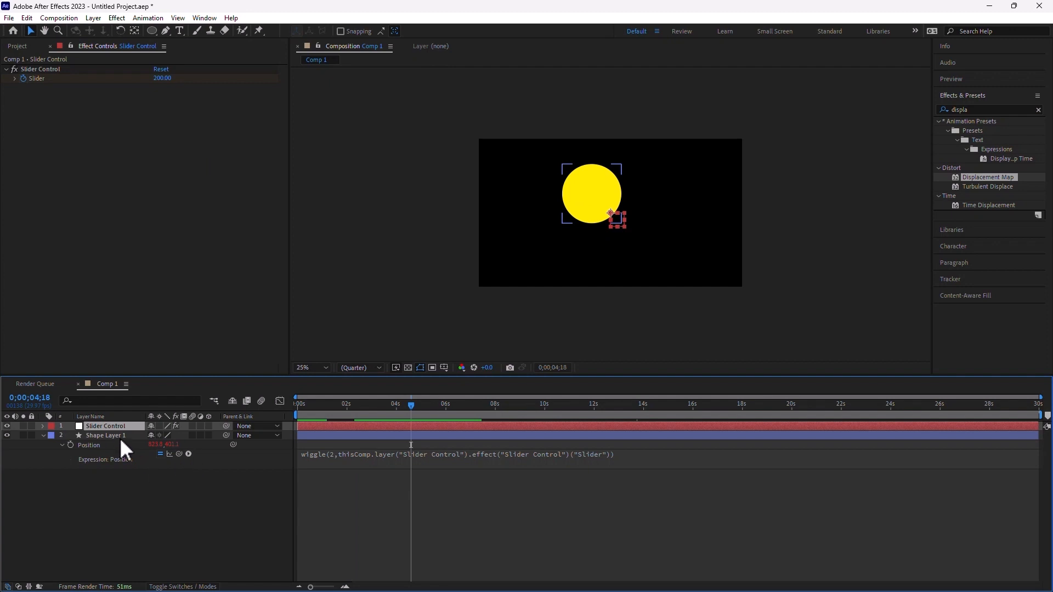
key(u)
click(14, 444)
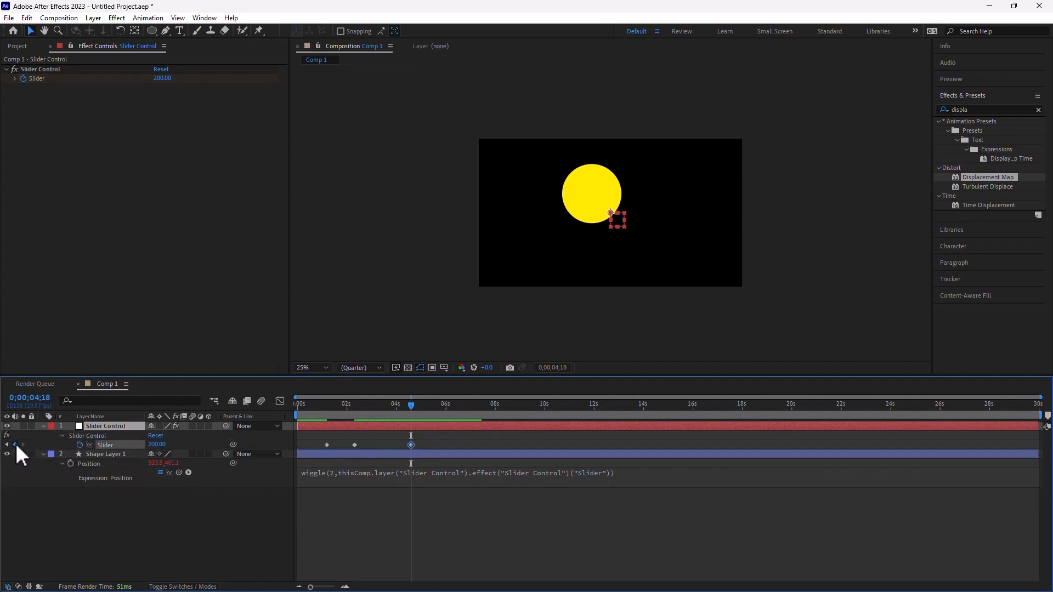
click(442, 408)
click(162, 78)
text(0)
key(Return)
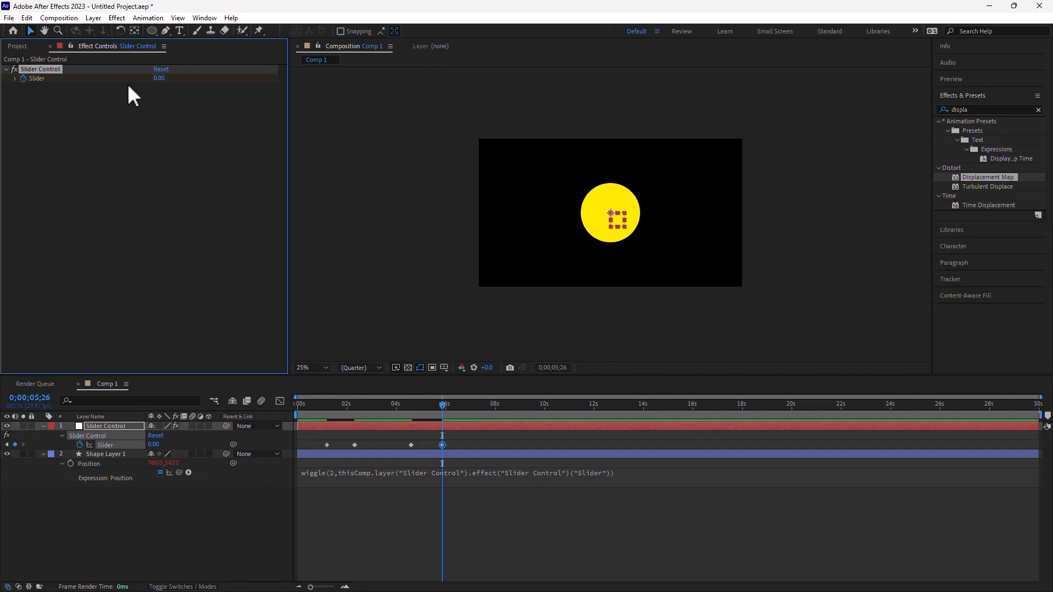
click(306, 405)
key(Home)
click(243, 552)
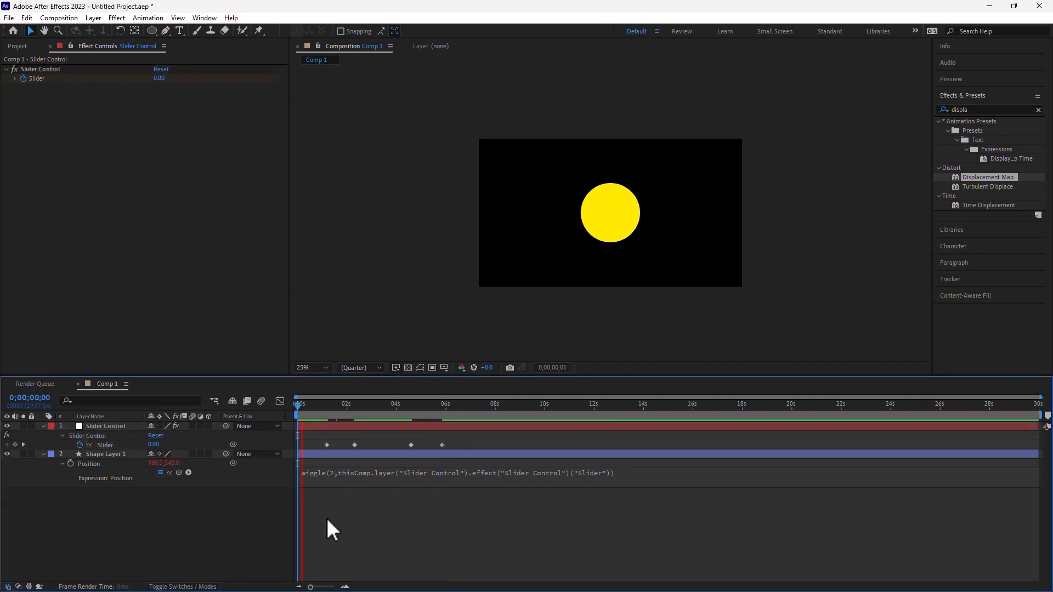